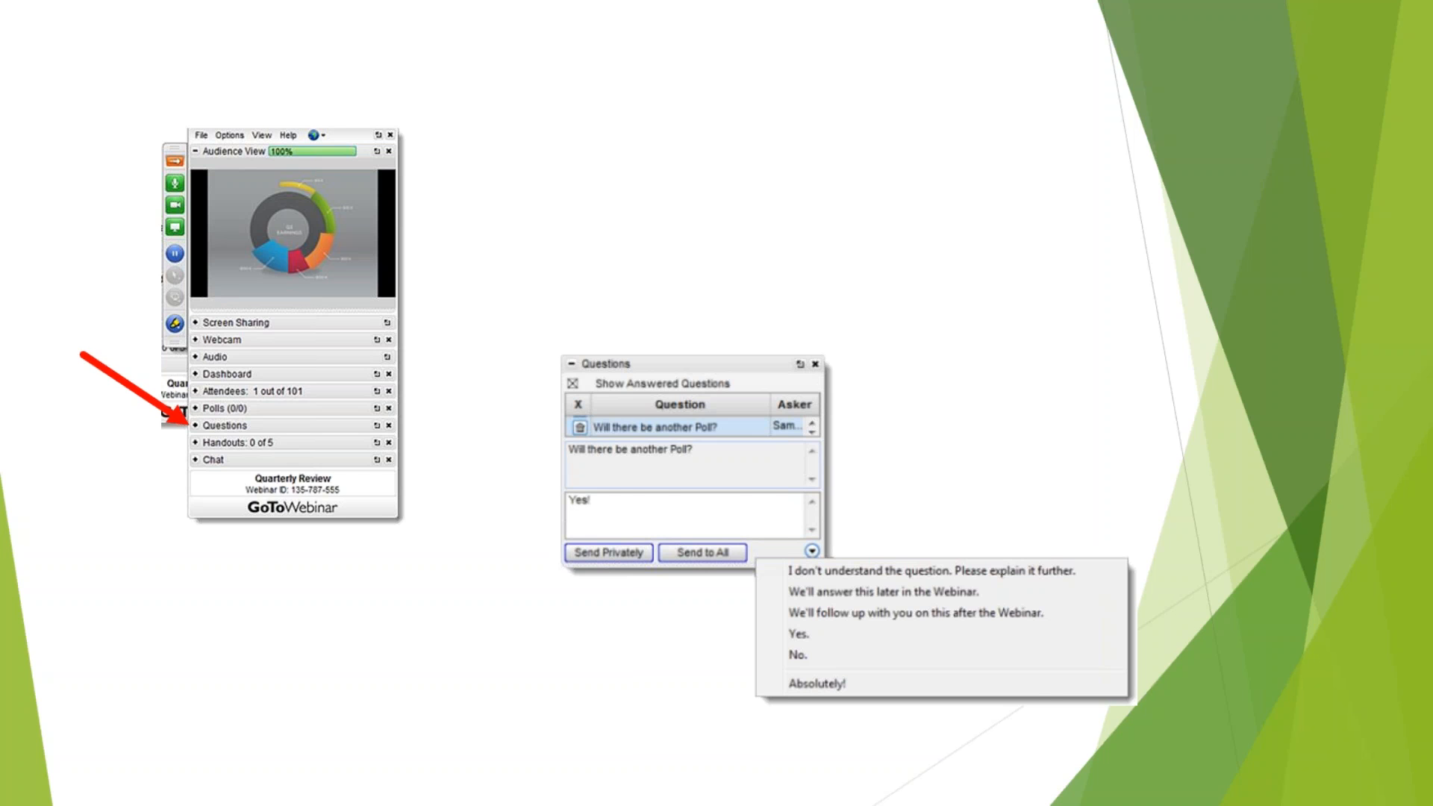
# - End the slide show, minimize the presentation and look over the grading table of the Sample Assignment with Electronic Rubric
pyautogui.press('Escape')
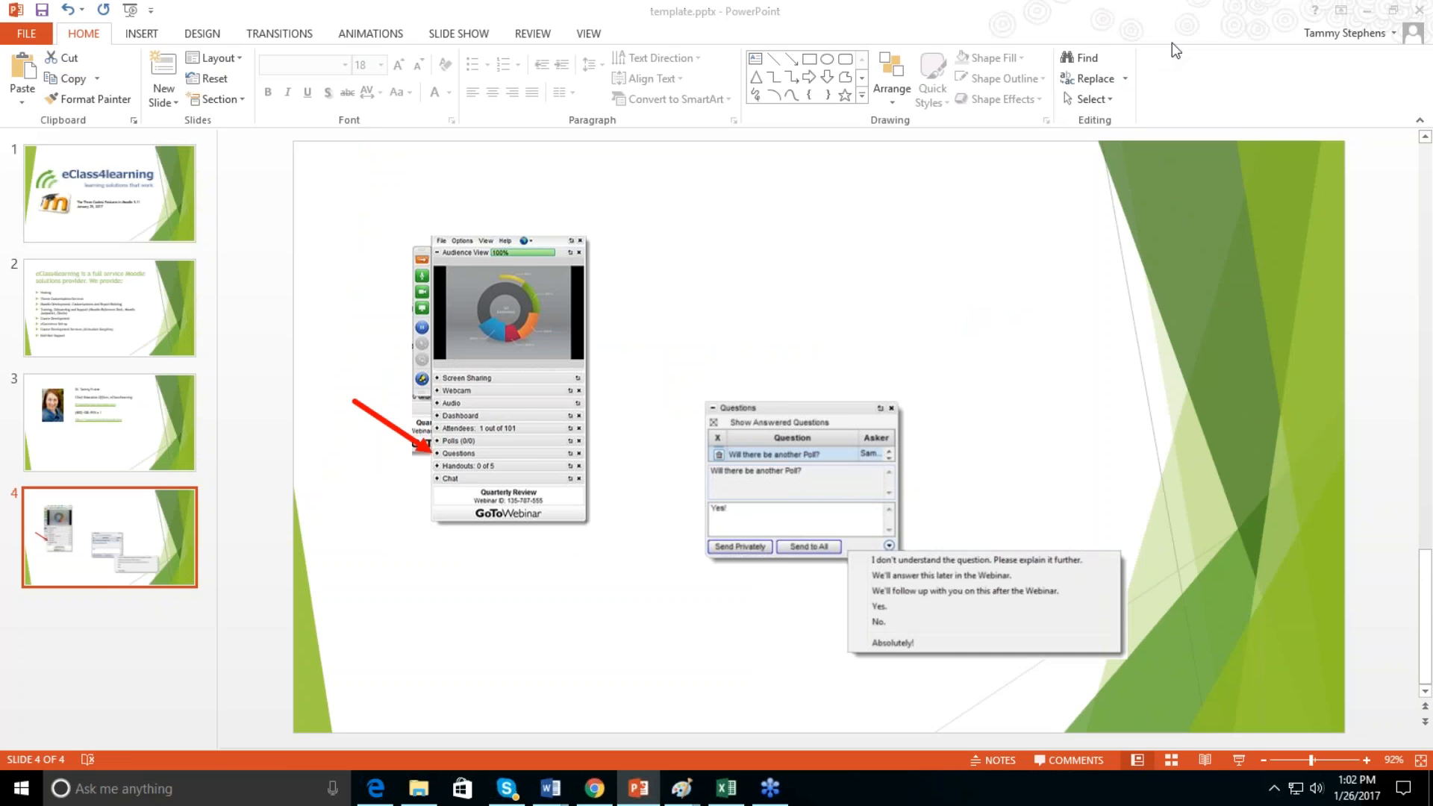
pyautogui.click(1368, 18)
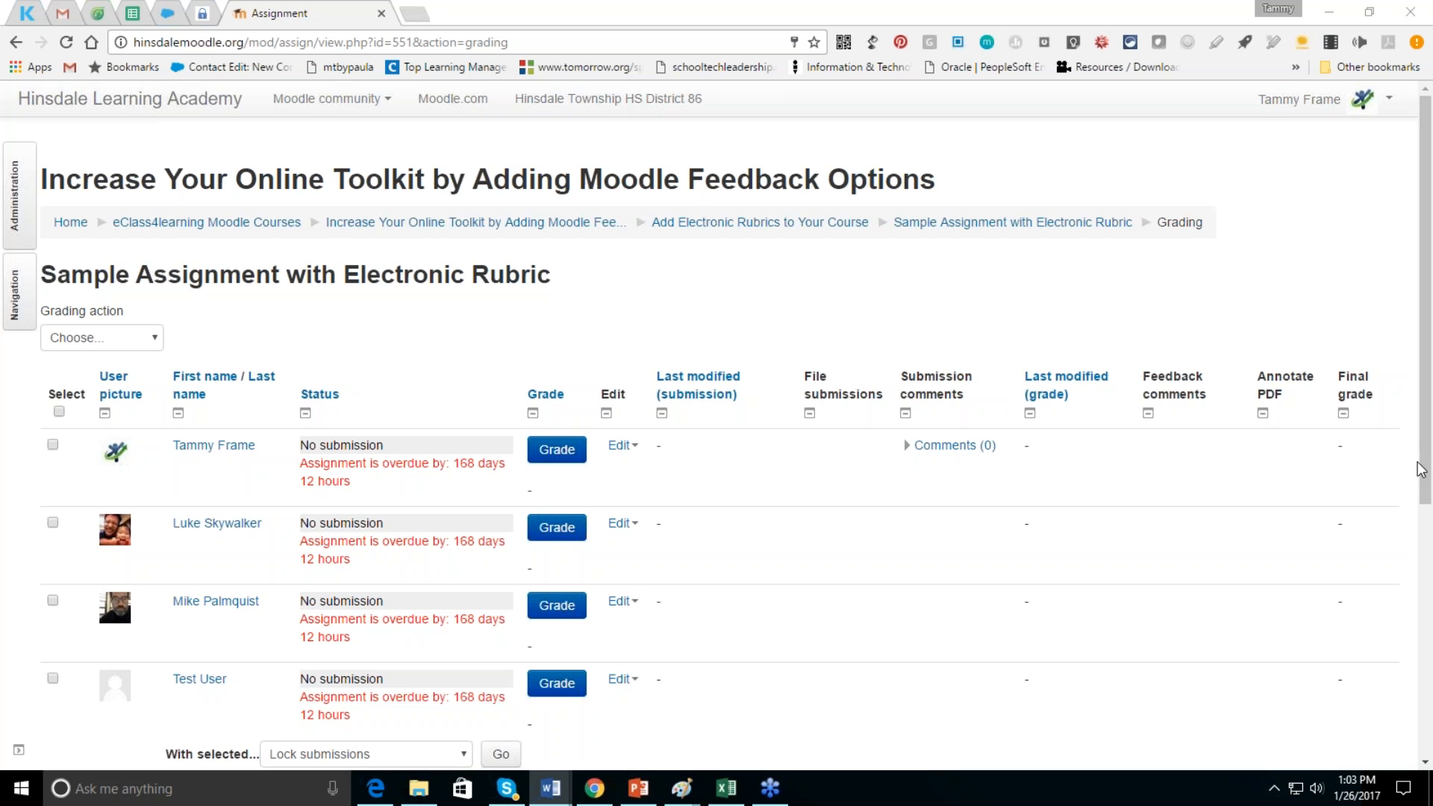
pyautogui.scroll(-3, 1421, 470)
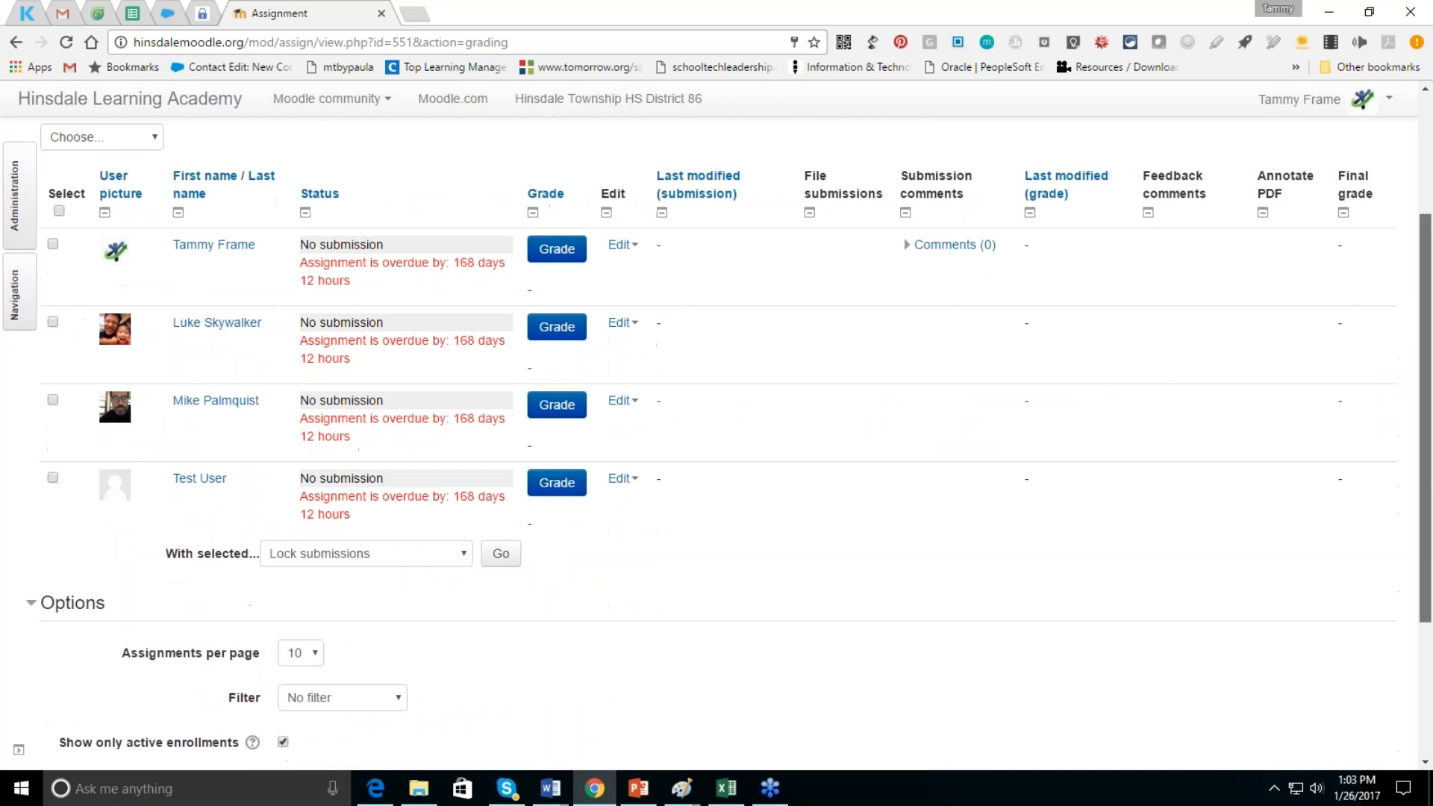
pyautogui.scroll(2, 729, 437)
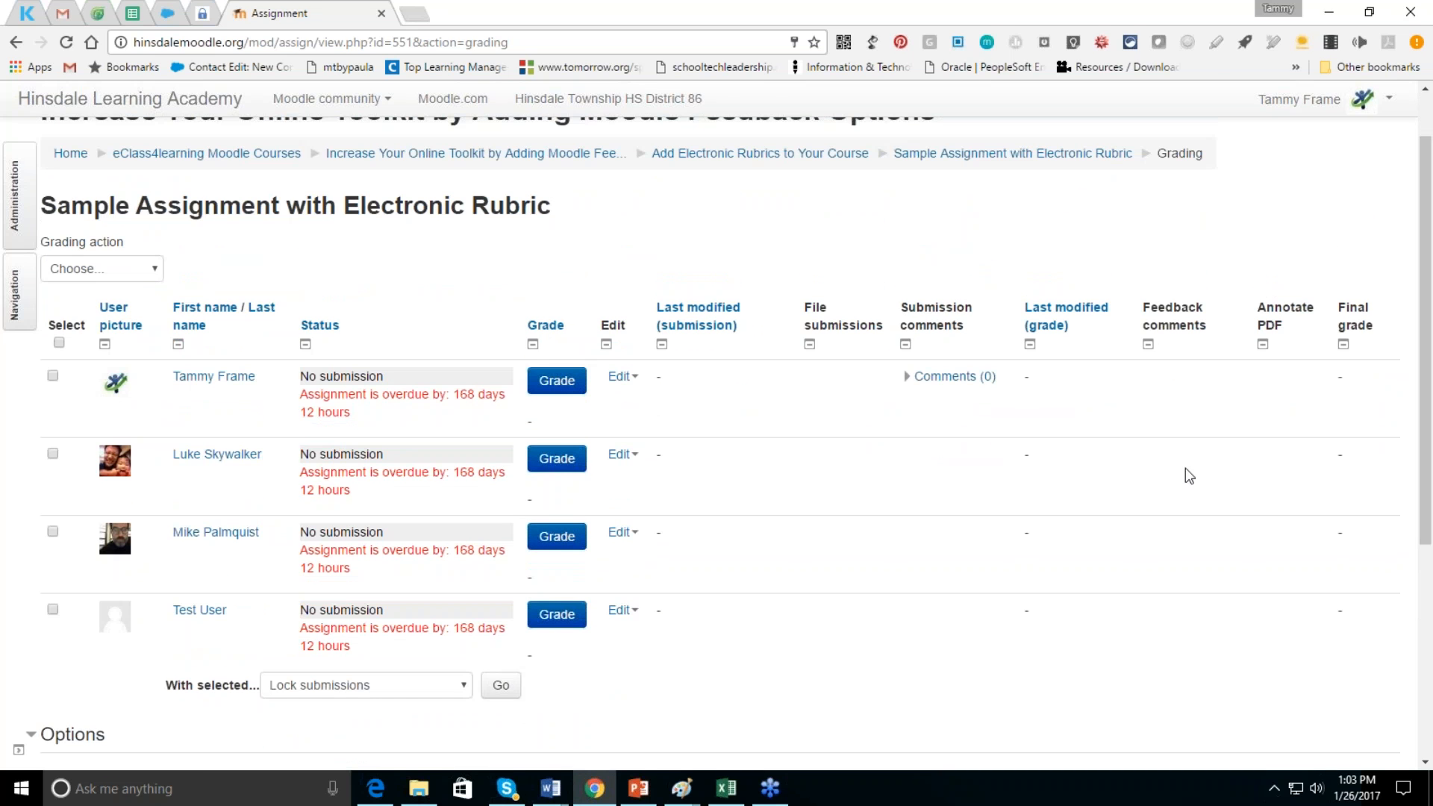
# - View the grading pages of the first two listed students, returning to the submissions table after each
pyautogui.click(556, 386)
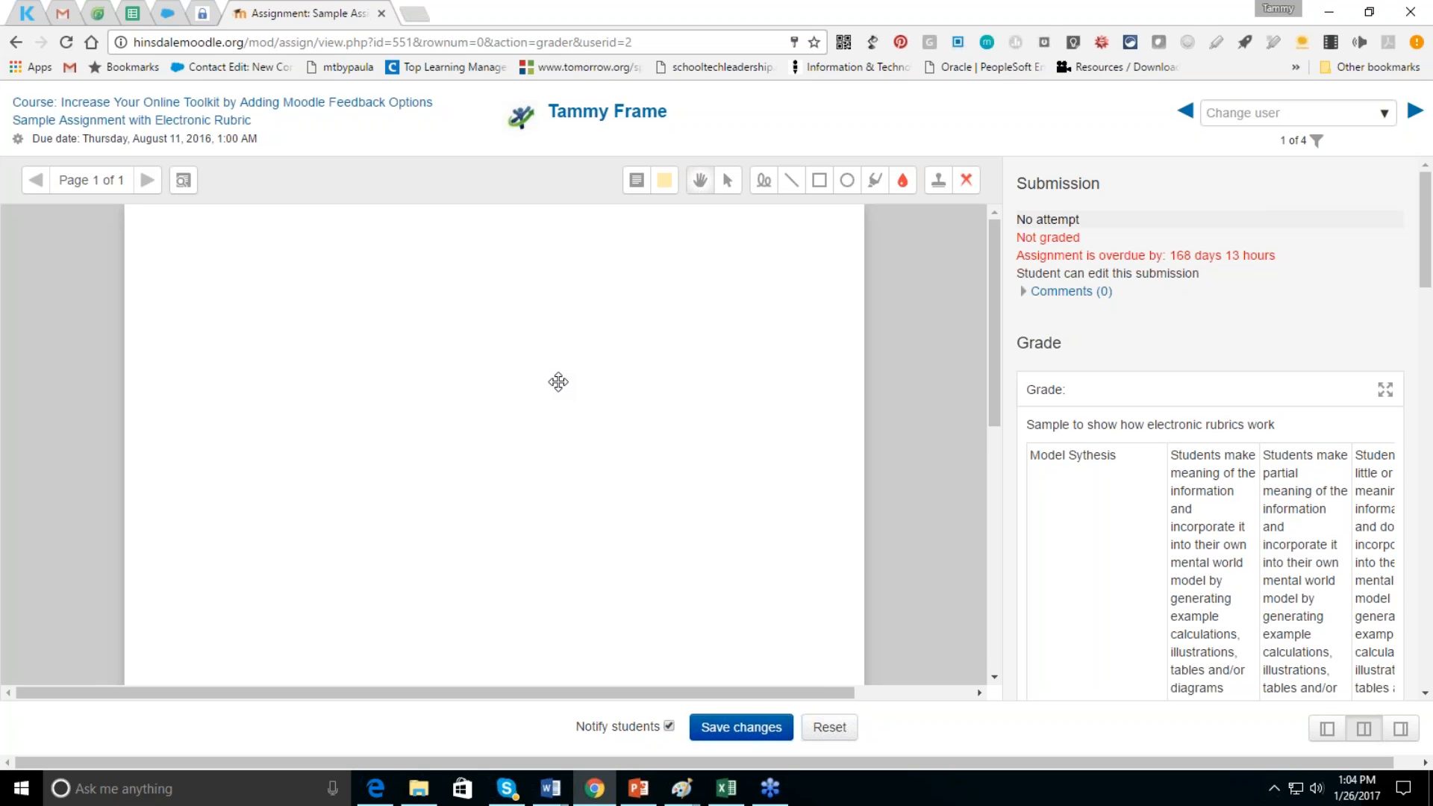
pyautogui.moveTo(997, 389); pyautogui.dragTo(1036, 336)
pyautogui.click(16, 42)
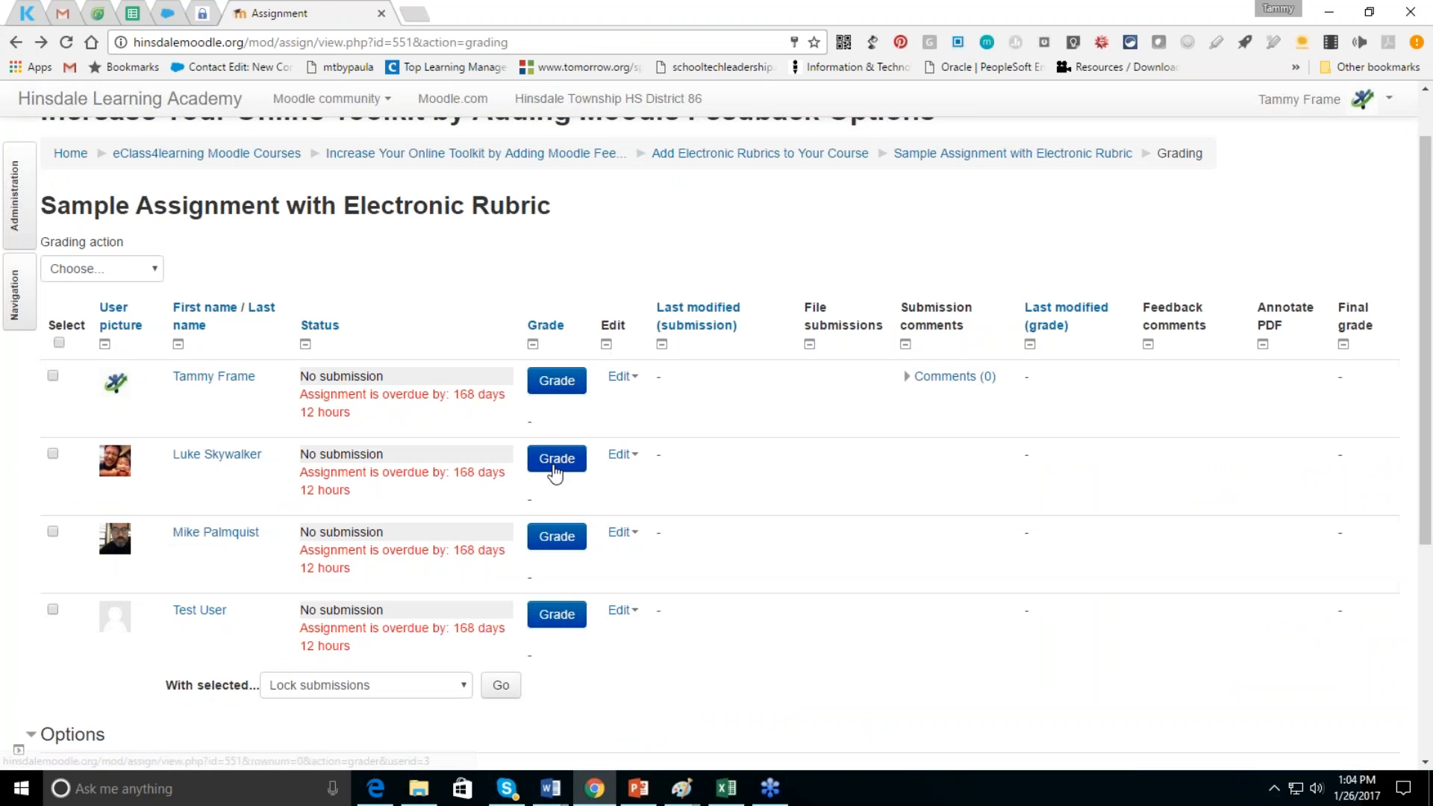
pyautogui.click(557, 458)
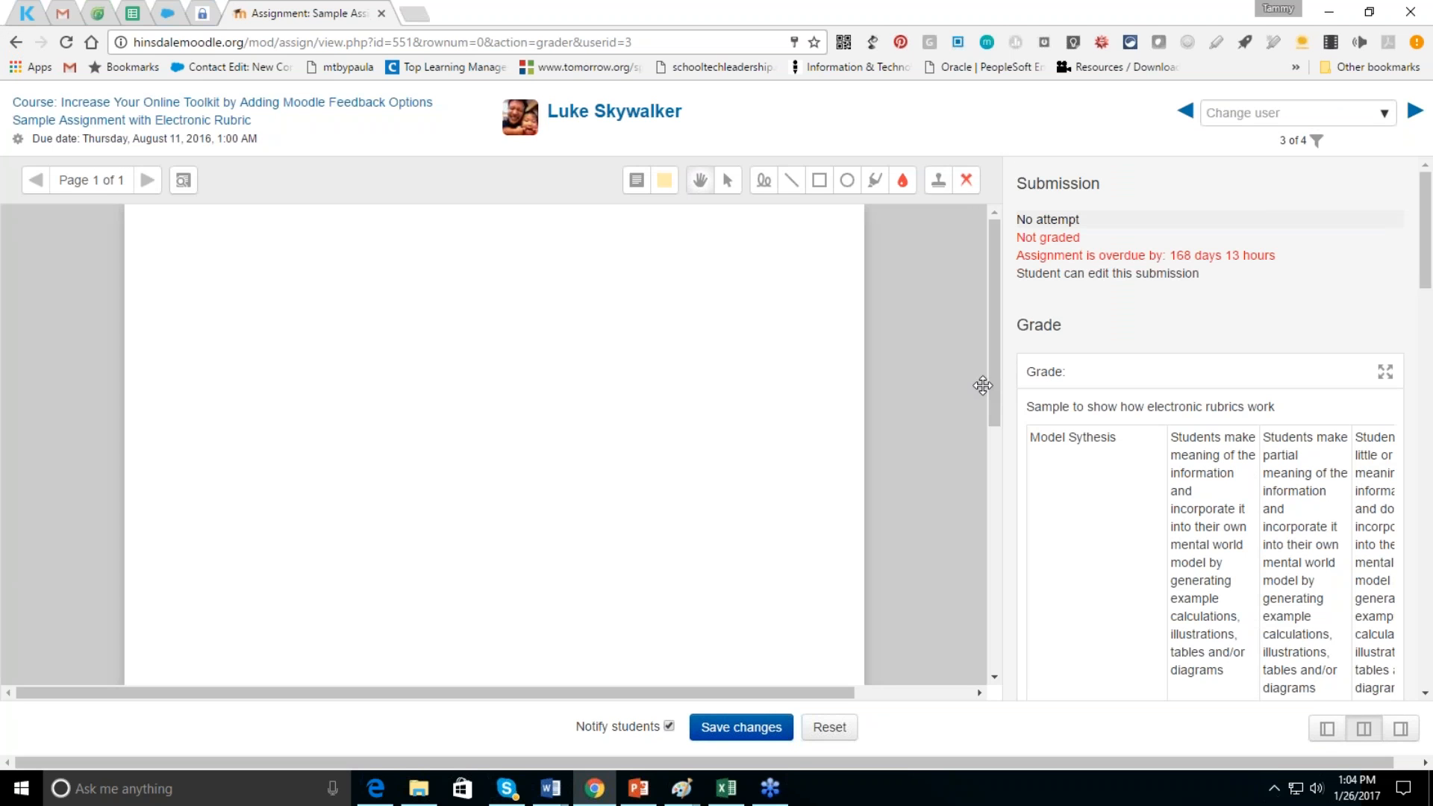
pyautogui.moveTo(993, 385); pyautogui.dragTo(999, 322)
pyautogui.click(15, 43)
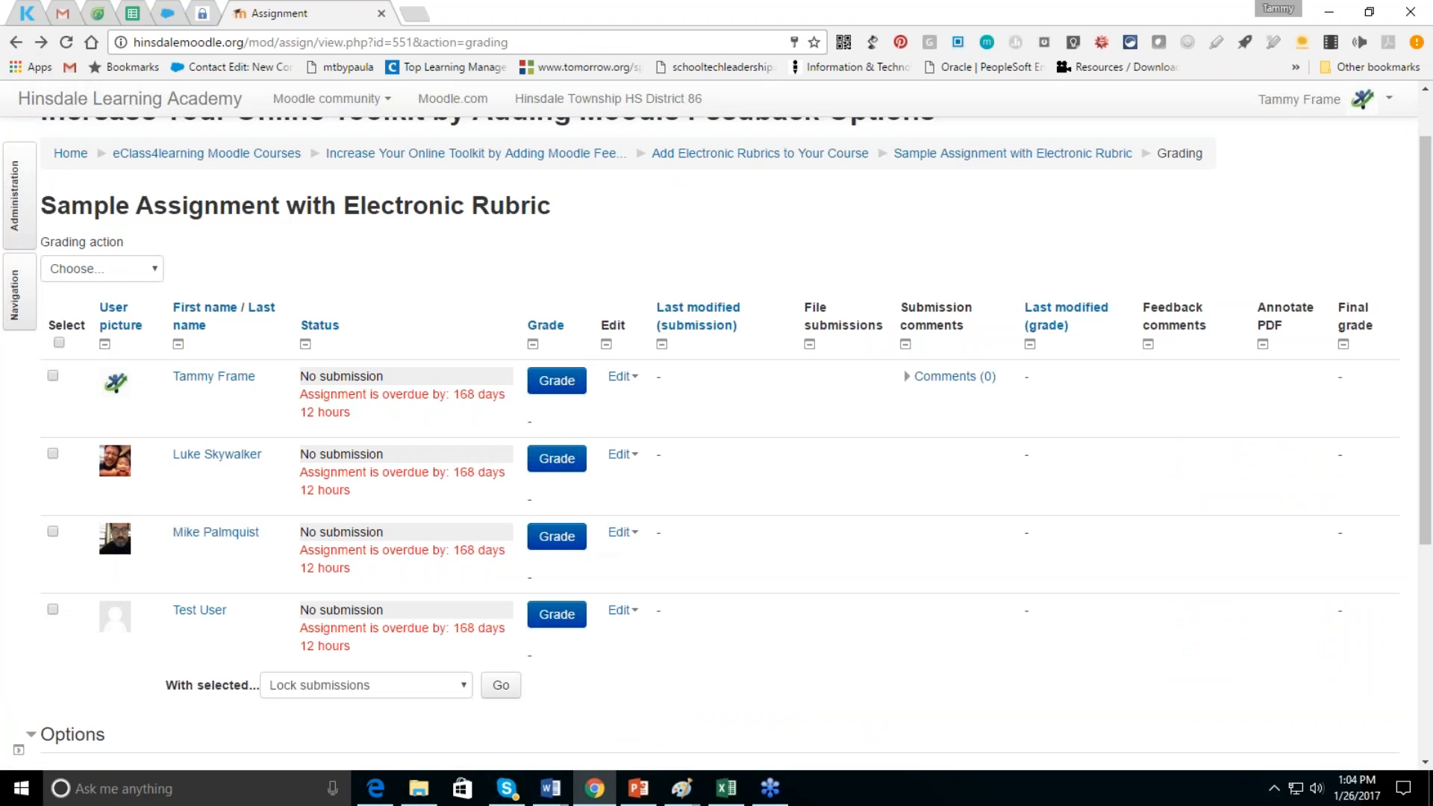
# - Open the third listed student's grading page and highlight a horizontal red strip across the upper part of the blank page
pyautogui.click(573, 546)
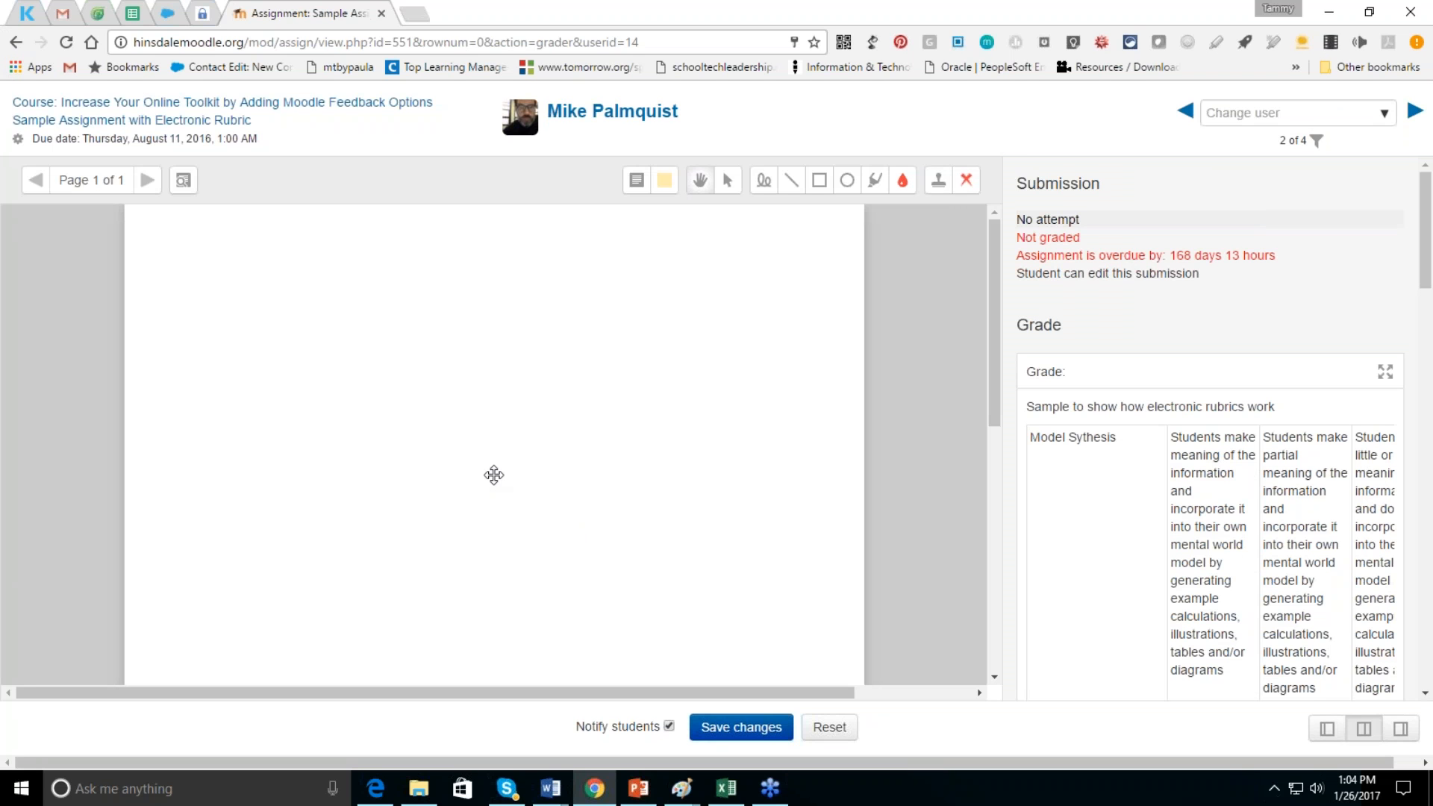
pyautogui.click(875, 183)
pyautogui.moveTo(231, 334)
pyautogui.mouseDown()
pyautogui.moveTo(407, 368)
pyautogui.moveTo(514, 368)
pyautogui.mouseUp()
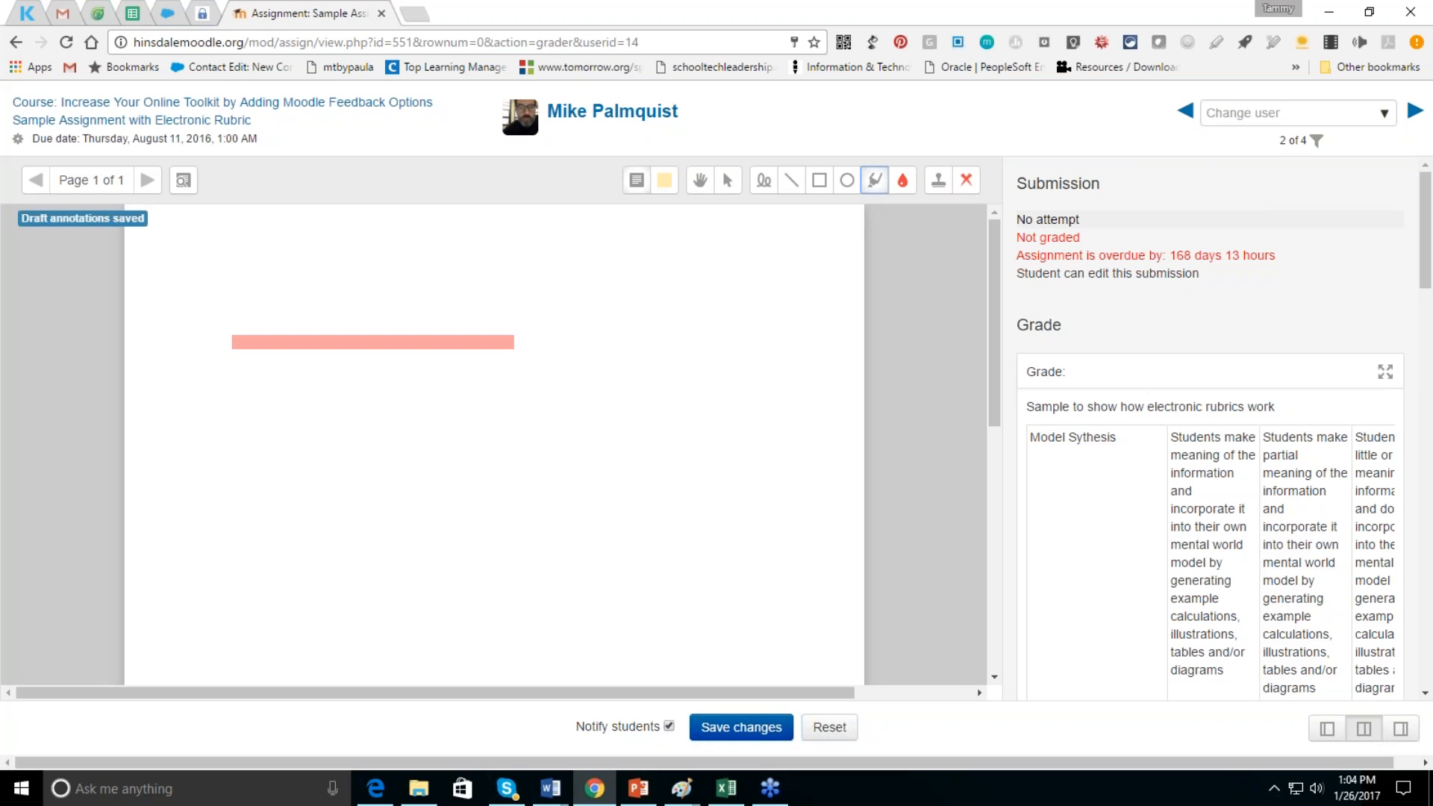
pyautogui.click(664, 183)
pyautogui.click(664, 240)
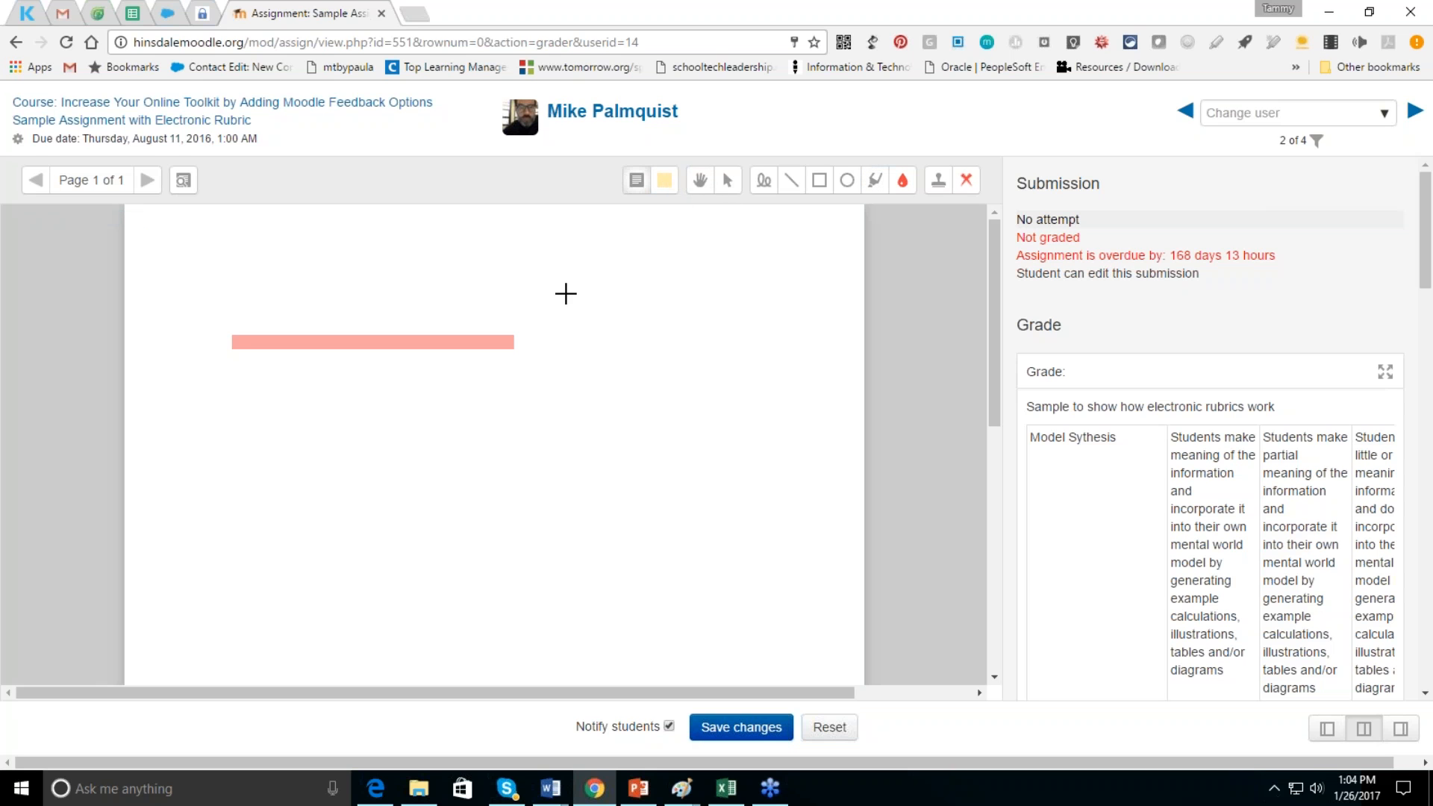
pyautogui.moveTo(568, 297); pyautogui.dragTo(701, 386)
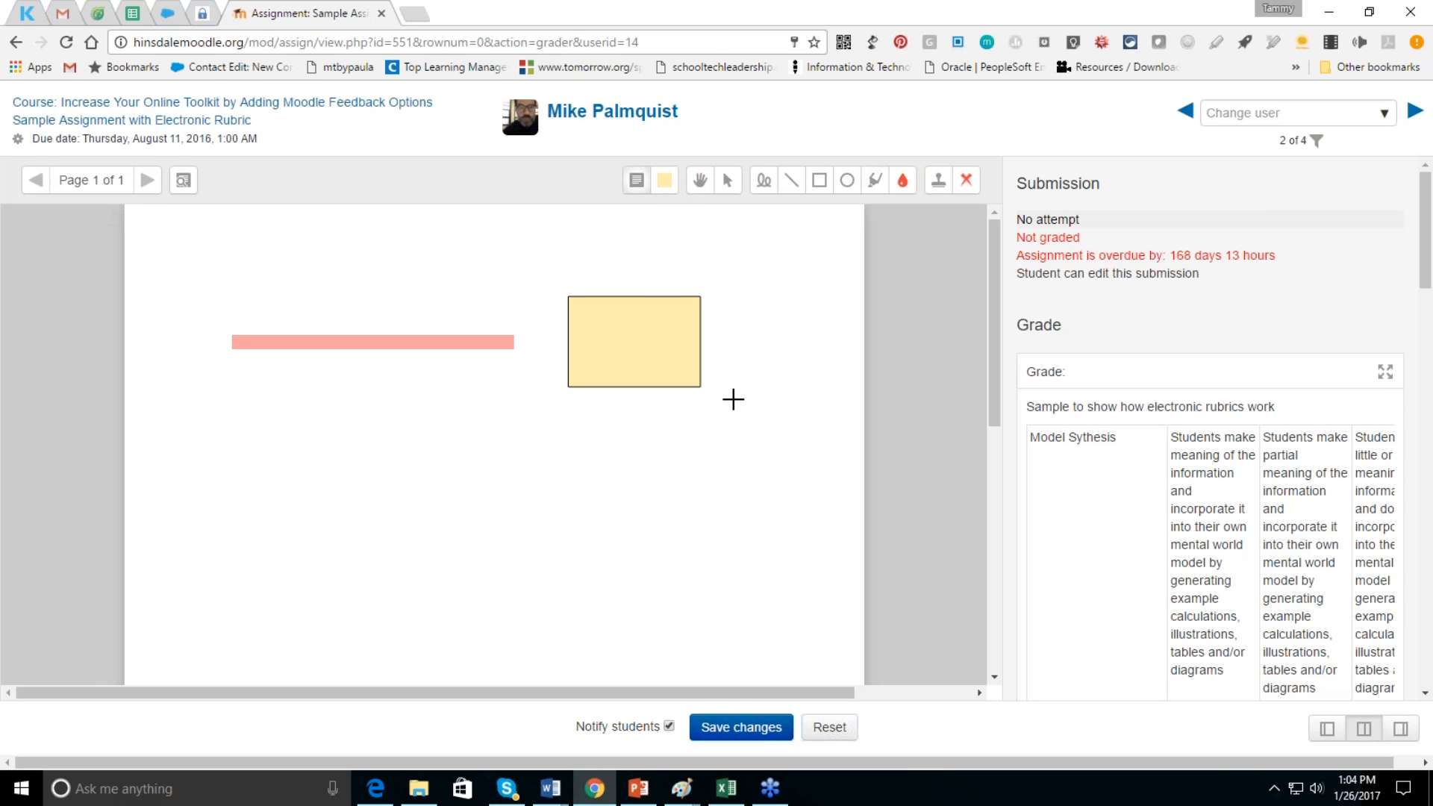
# - Add a white comment box reading "Nice work." above and beside the red highlight on the submission page
pyautogui.click(636, 194)
pyautogui.click(665, 182)
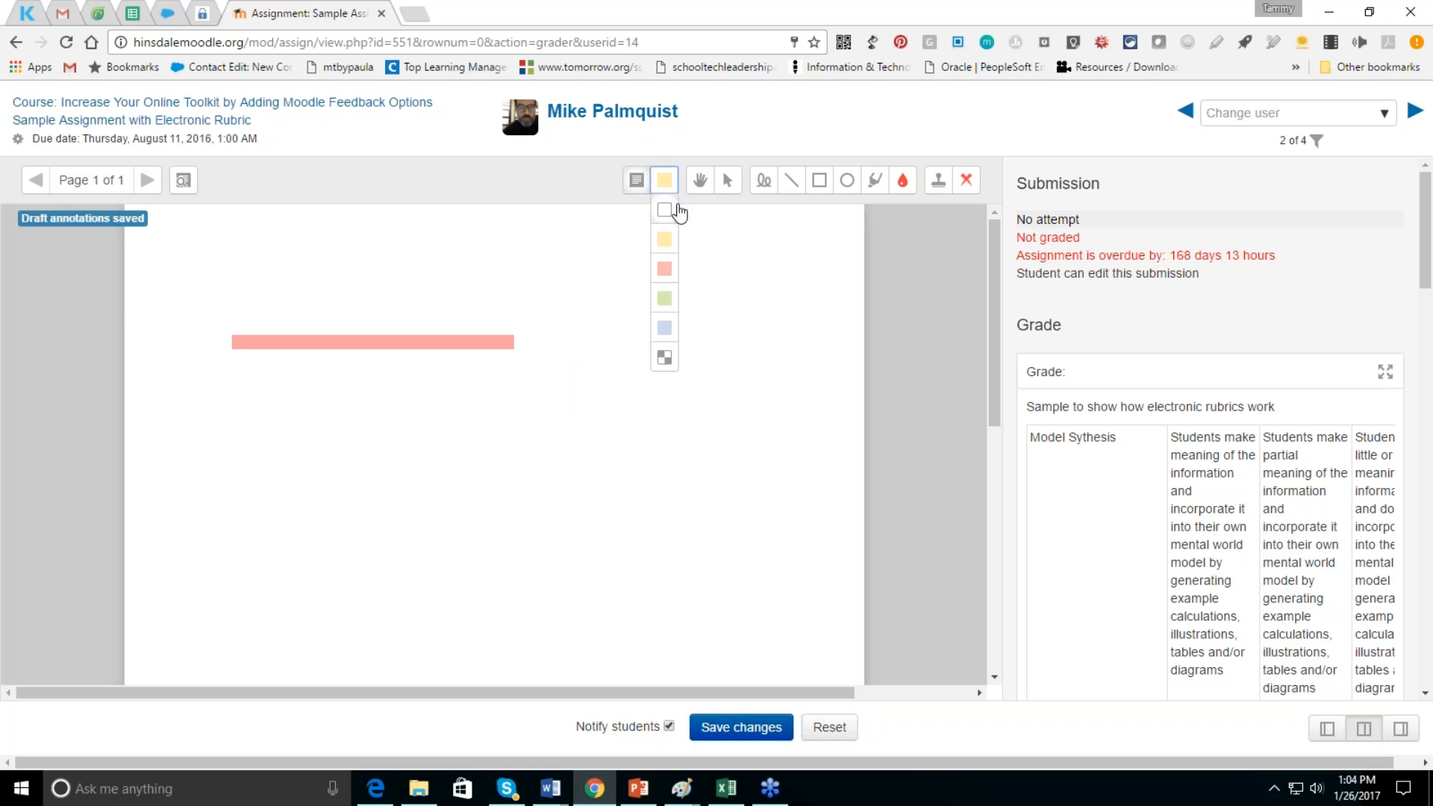
pyautogui.click(672, 214)
pyautogui.moveTo(634, 260); pyautogui.dragTo(761, 339)
pyautogui.write('Nice work.')
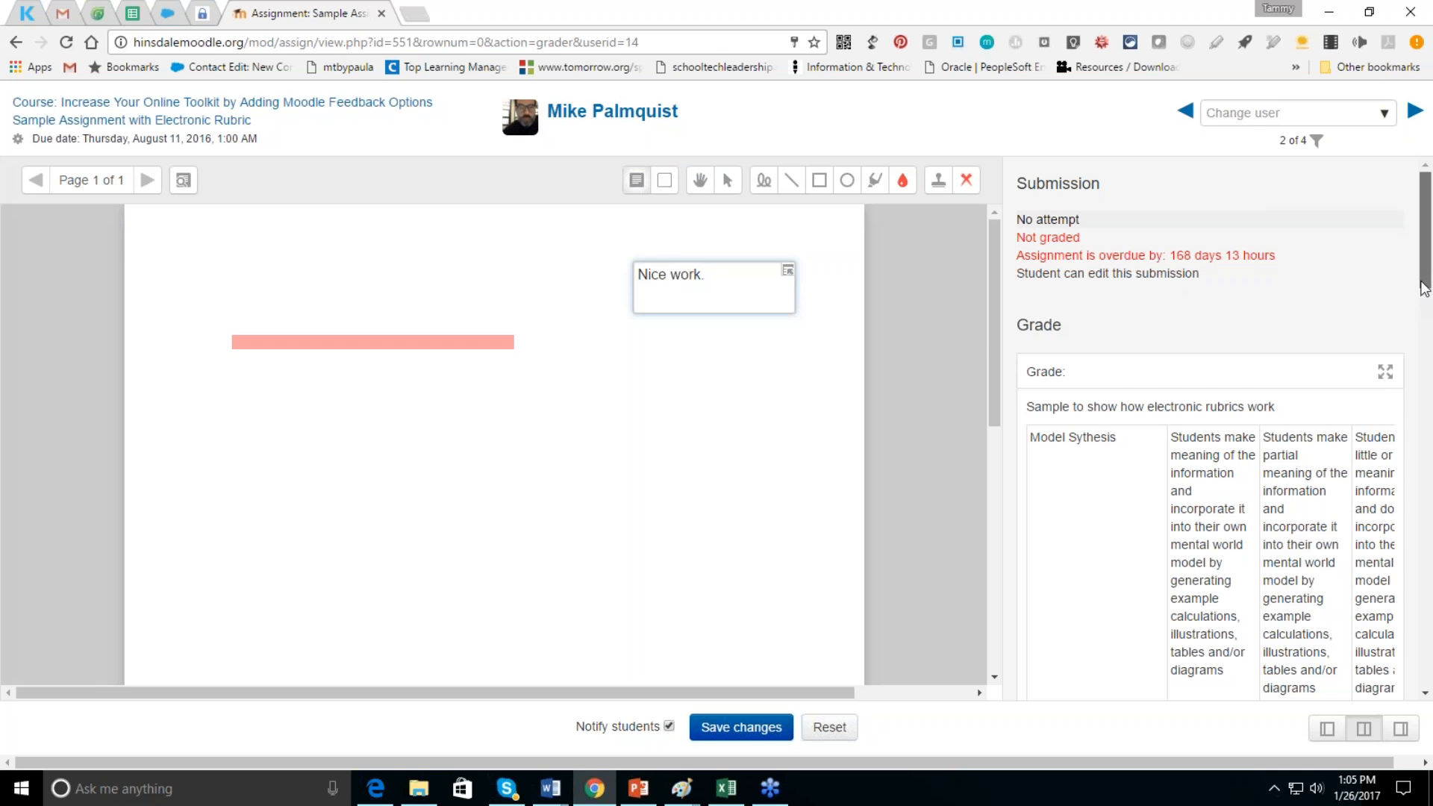
# - Score the rubric with 2 points for Model Sythesis, 1 for Depth of Study and 0 for Applicaton of Information
pyautogui.moveTo(1425, 290)
pyautogui.mouseDown()
pyautogui.moveTo(1425, 450)
pyautogui.moveTo(1426, 274)
pyautogui.mouseUp()
pyautogui.moveTo(1236, 514); pyautogui.dragTo(1231, 526)
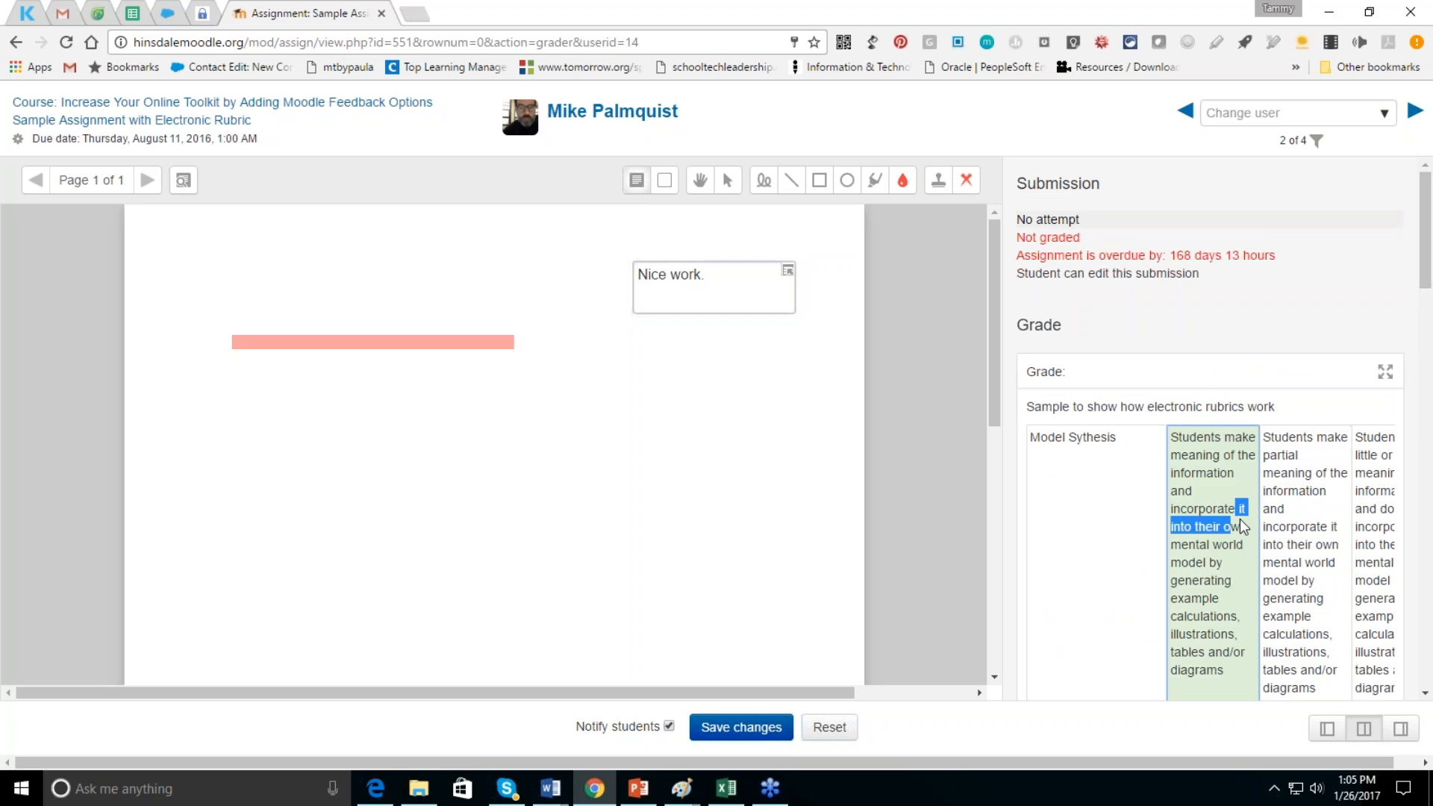
pyautogui.moveTo(1425, 283); pyautogui.dragTo(1428, 381)
pyautogui.click(1299, 384)
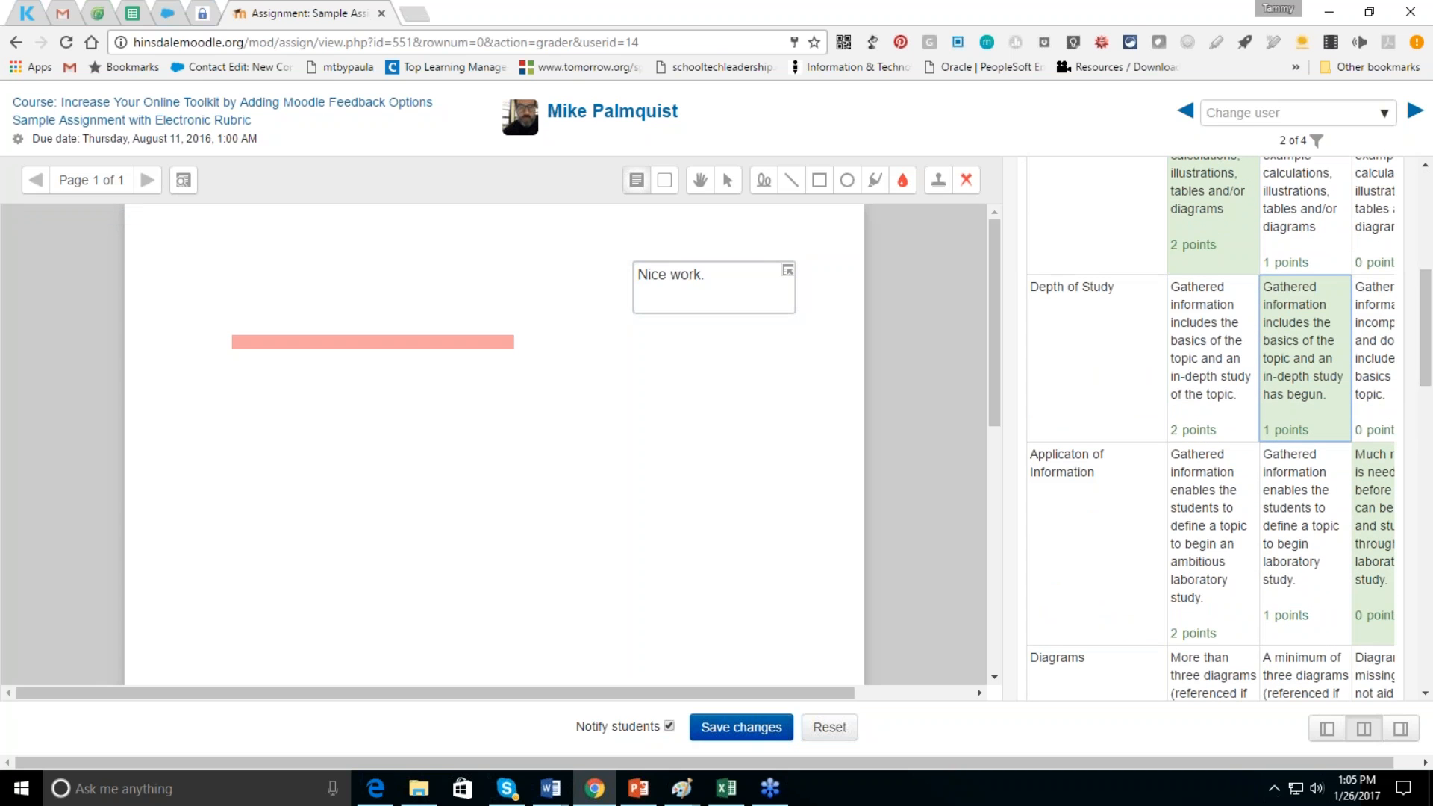
pyautogui.click(1376, 520)
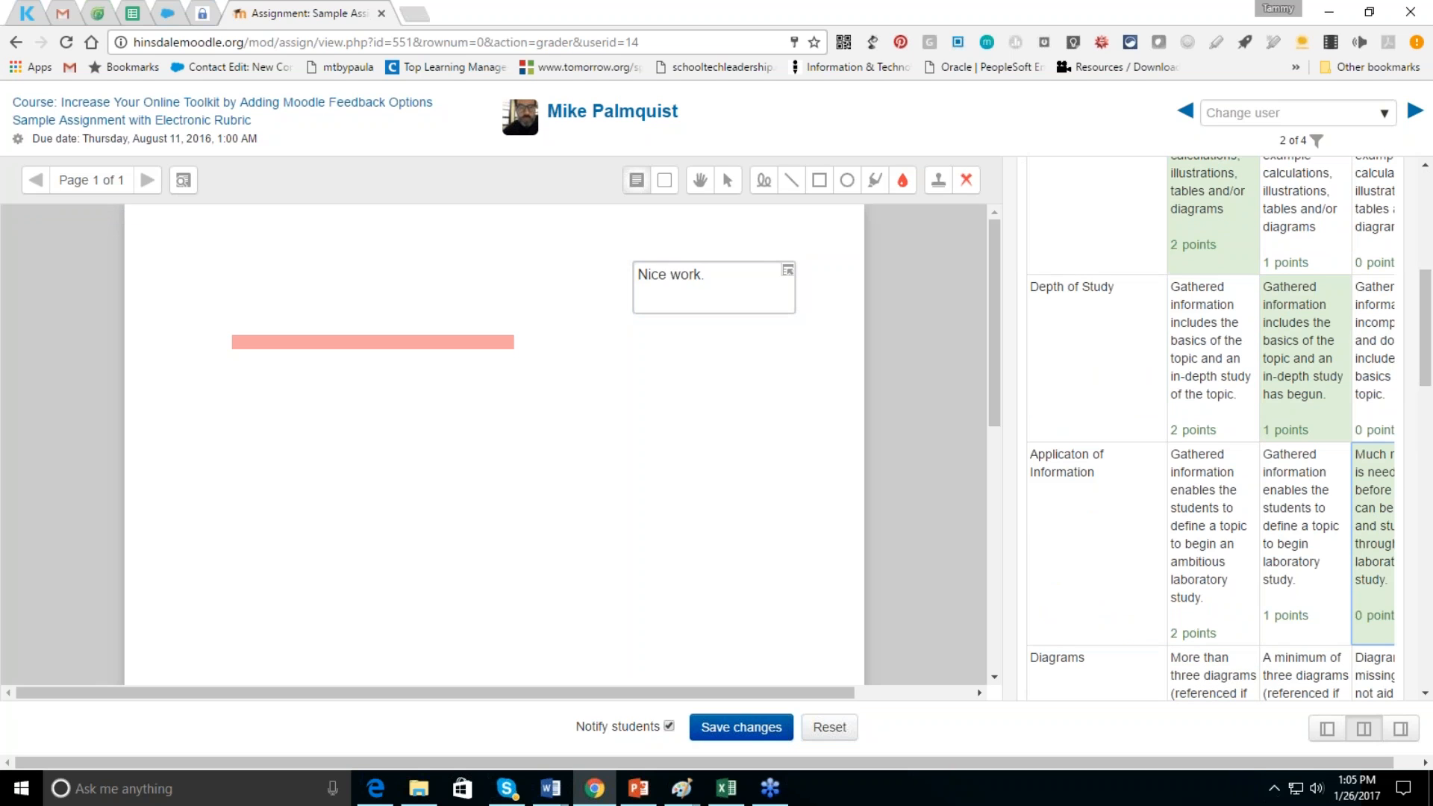
# - Write the feedback comment "Nice work. I've added some comments on your document for you to review"
pyautogui.moveTo(990, 413); pyautogui.dragTo(989, 378)
pyautogui.moveTo(1423, 377); pyautogui.dragTo(1426, 676)
pyautogui.click(1234, 539)
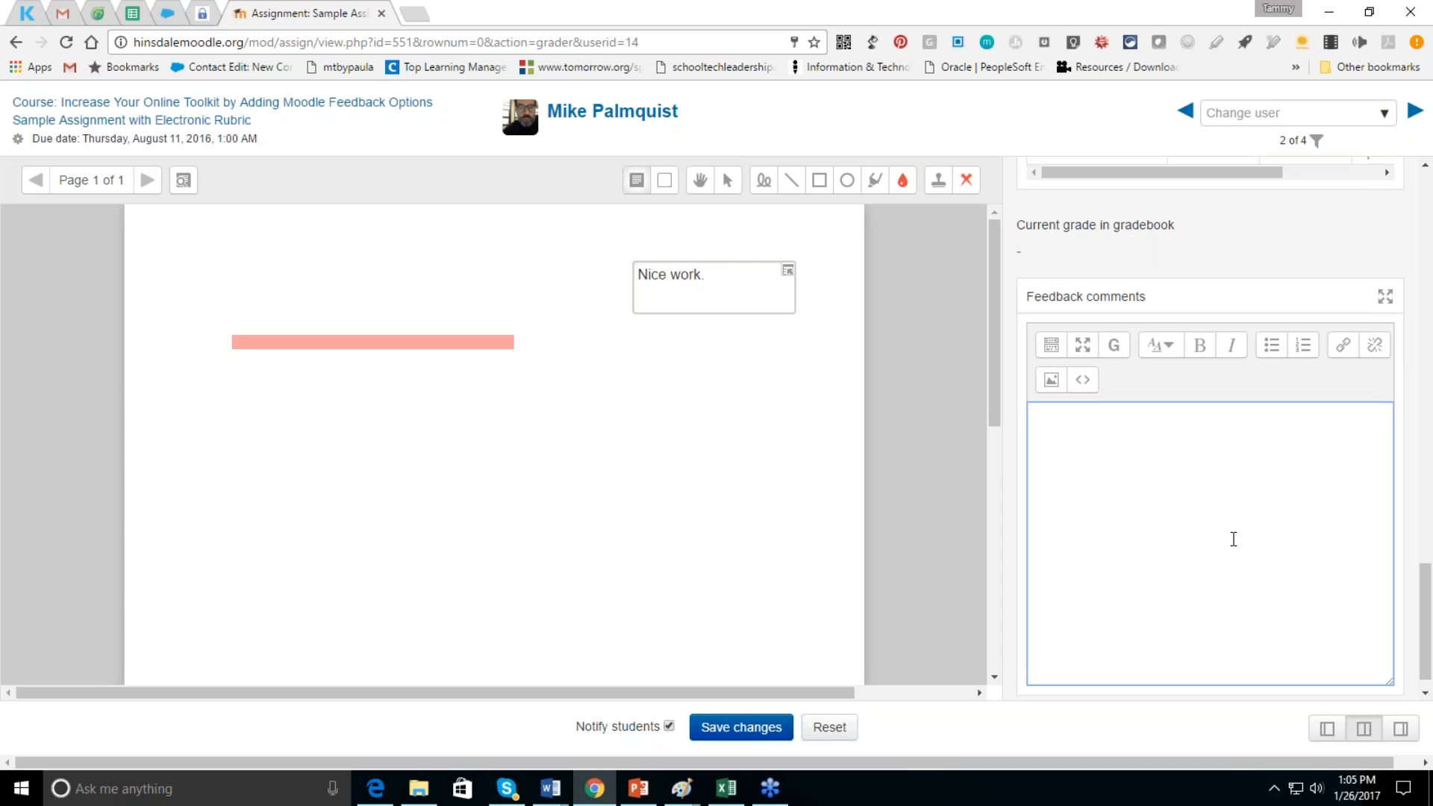
pyautogui.write('Nice work. I')
pyautogui.press('BackSpace')
pyautogui.write(';')
pyautogui.press('BackSpace')
pyautogui.write("'ve added some com")
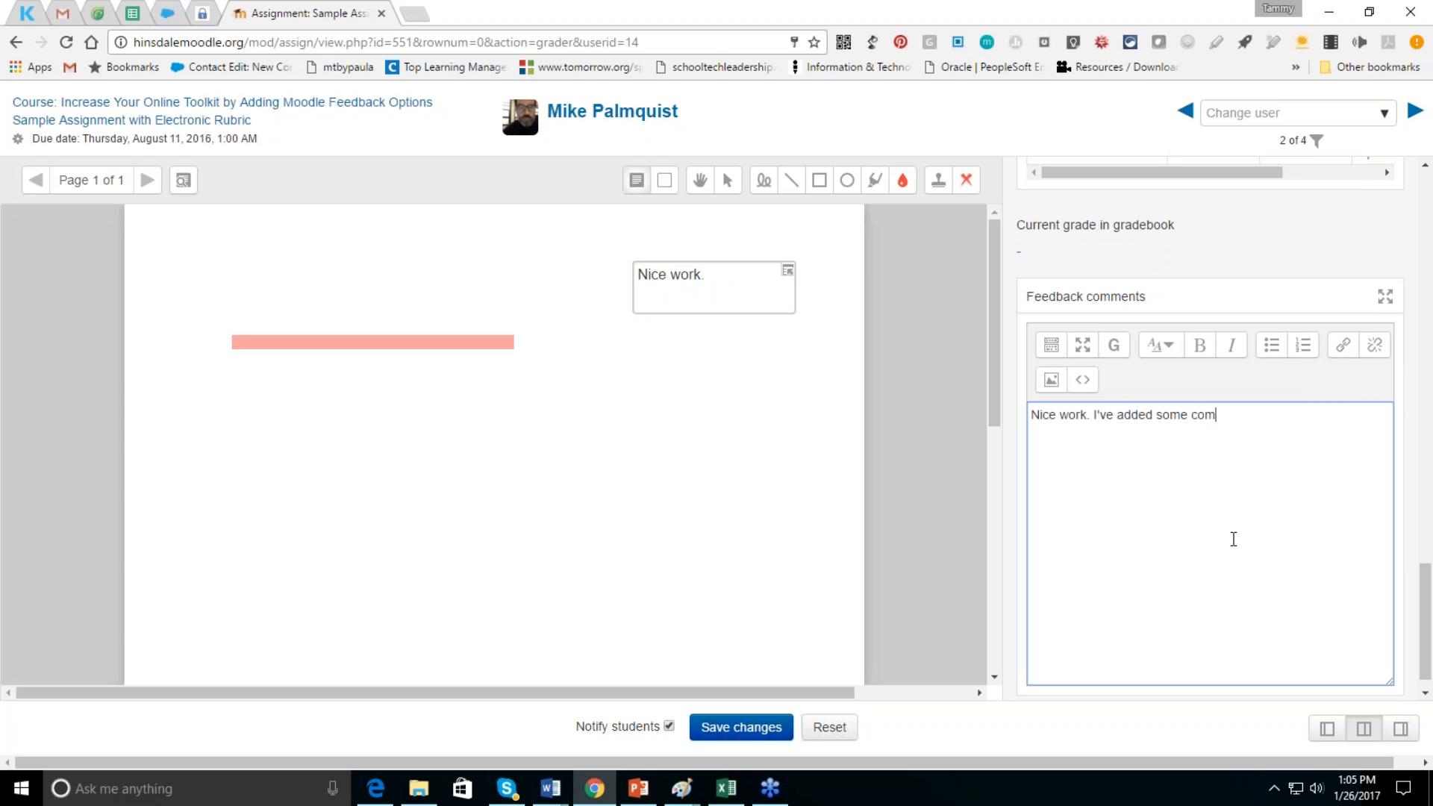
pyautogui.write('ments on your document for yo')
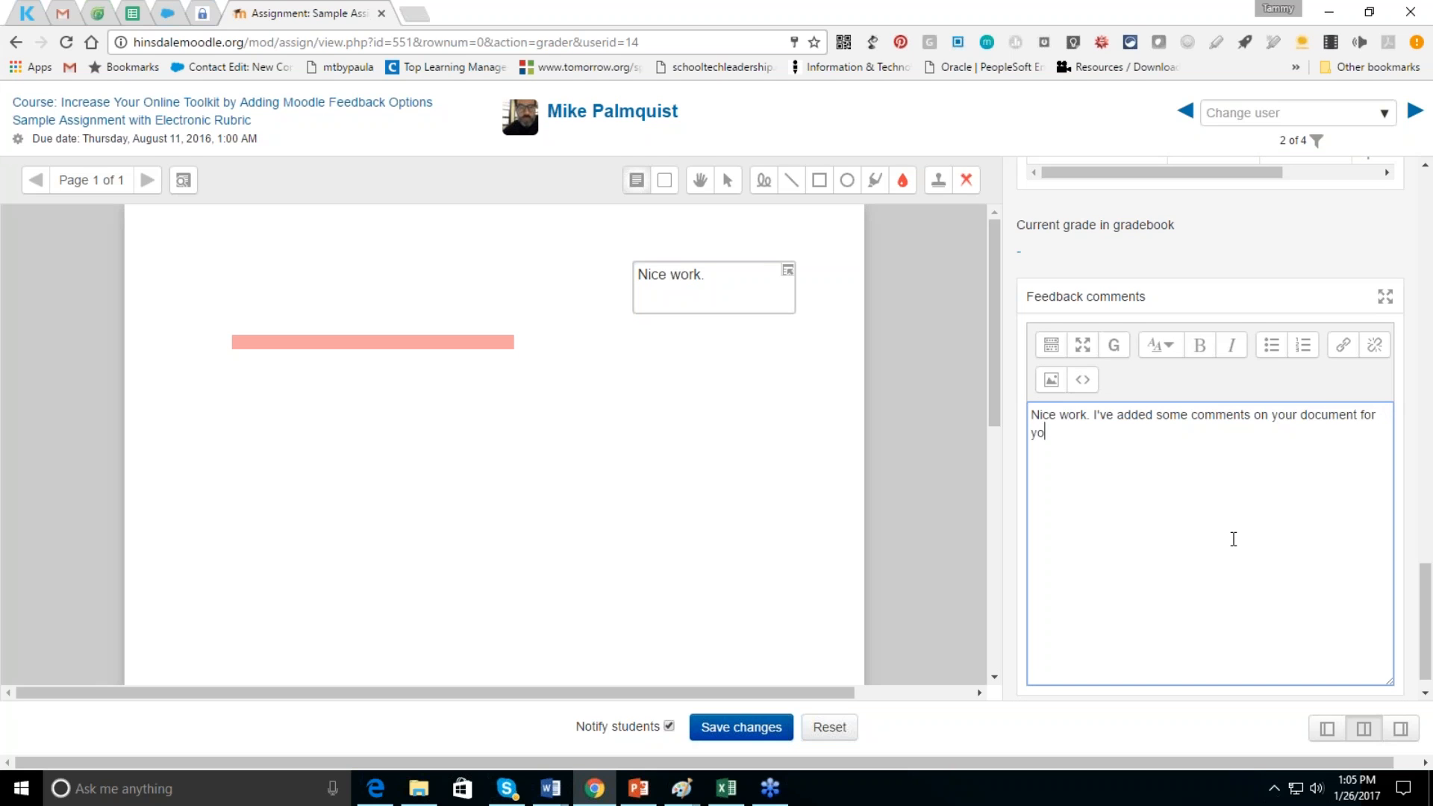
pyautogui.write('u to review')
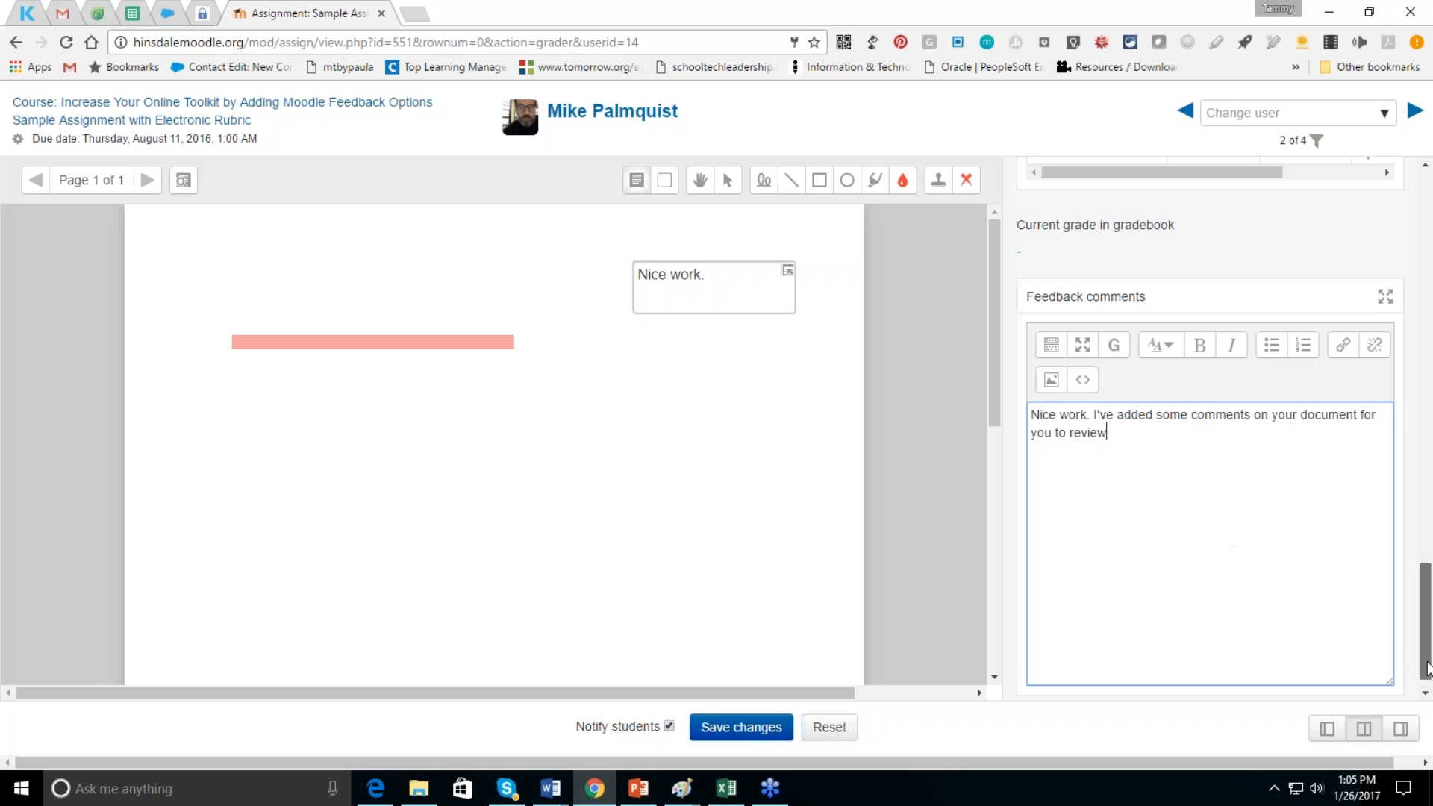
# - Try to save the student's rubric scores and feedback with student notification enabled
pyautogui.click(1426, 693)
pyautogui.moveTo(1412, 611); pyautogui.dragTo(1424, 642)
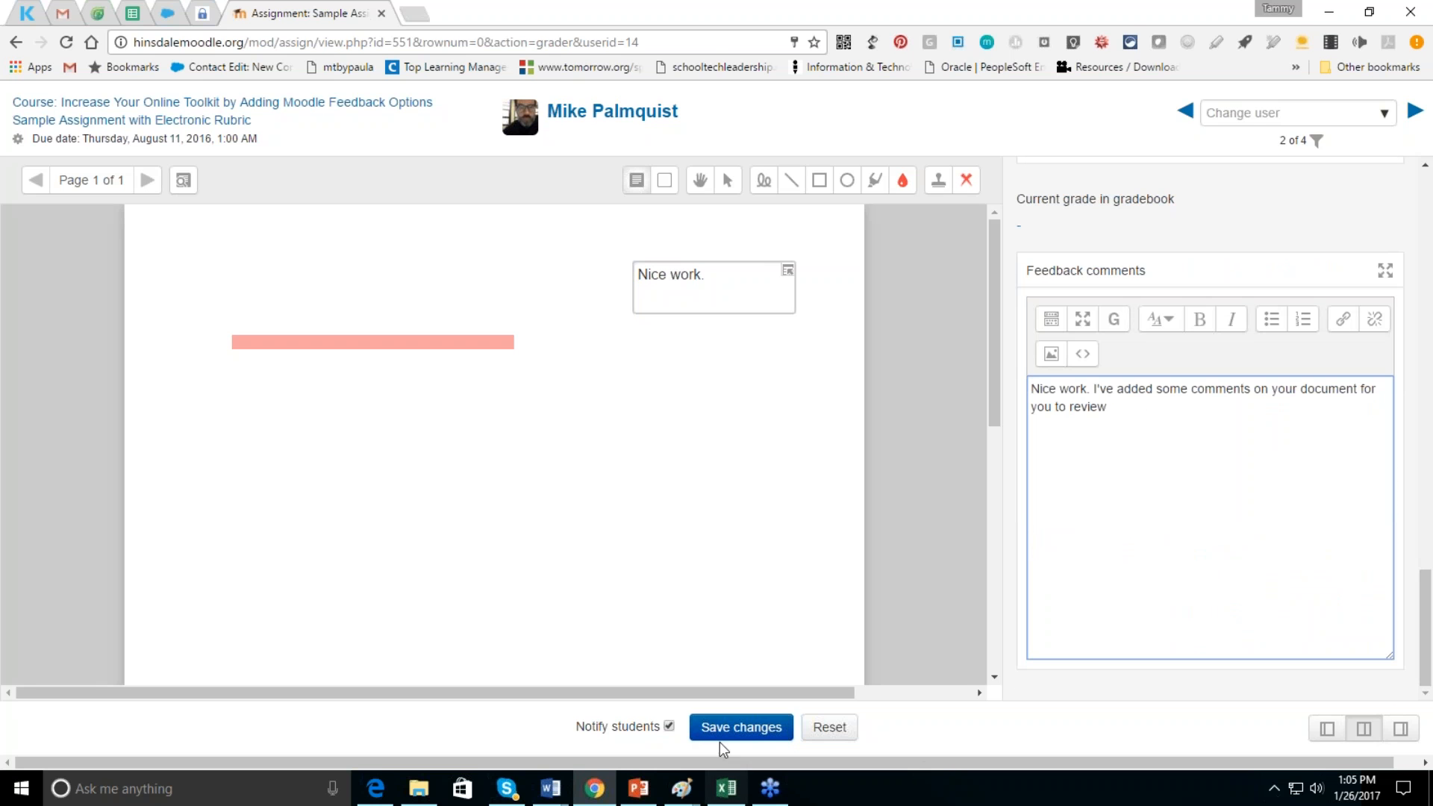
pyautogui.click(737, 728)
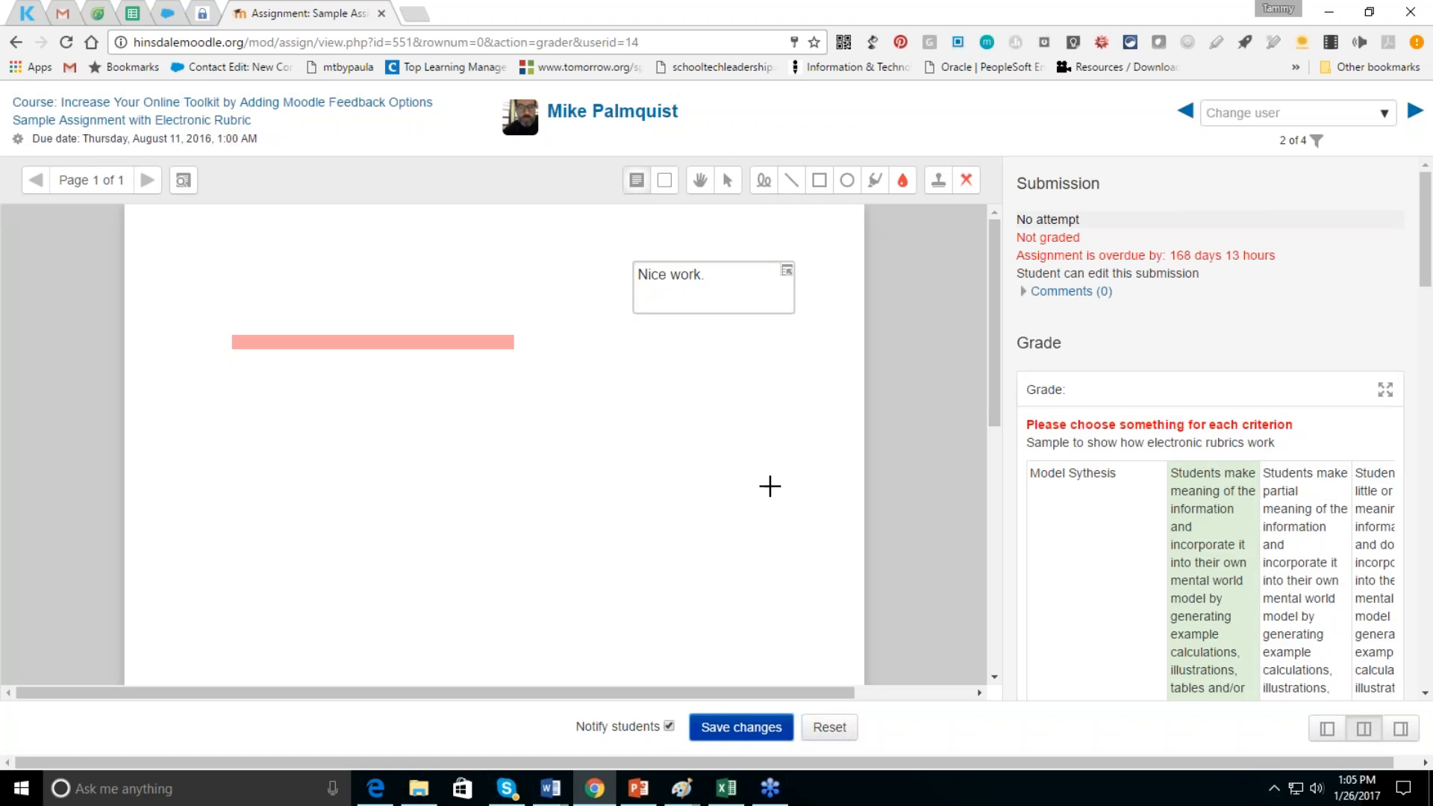
# - Browse back through two other students' grading pages and return to the submissions table, leaving without saving
pyautogui.click(123, 121)
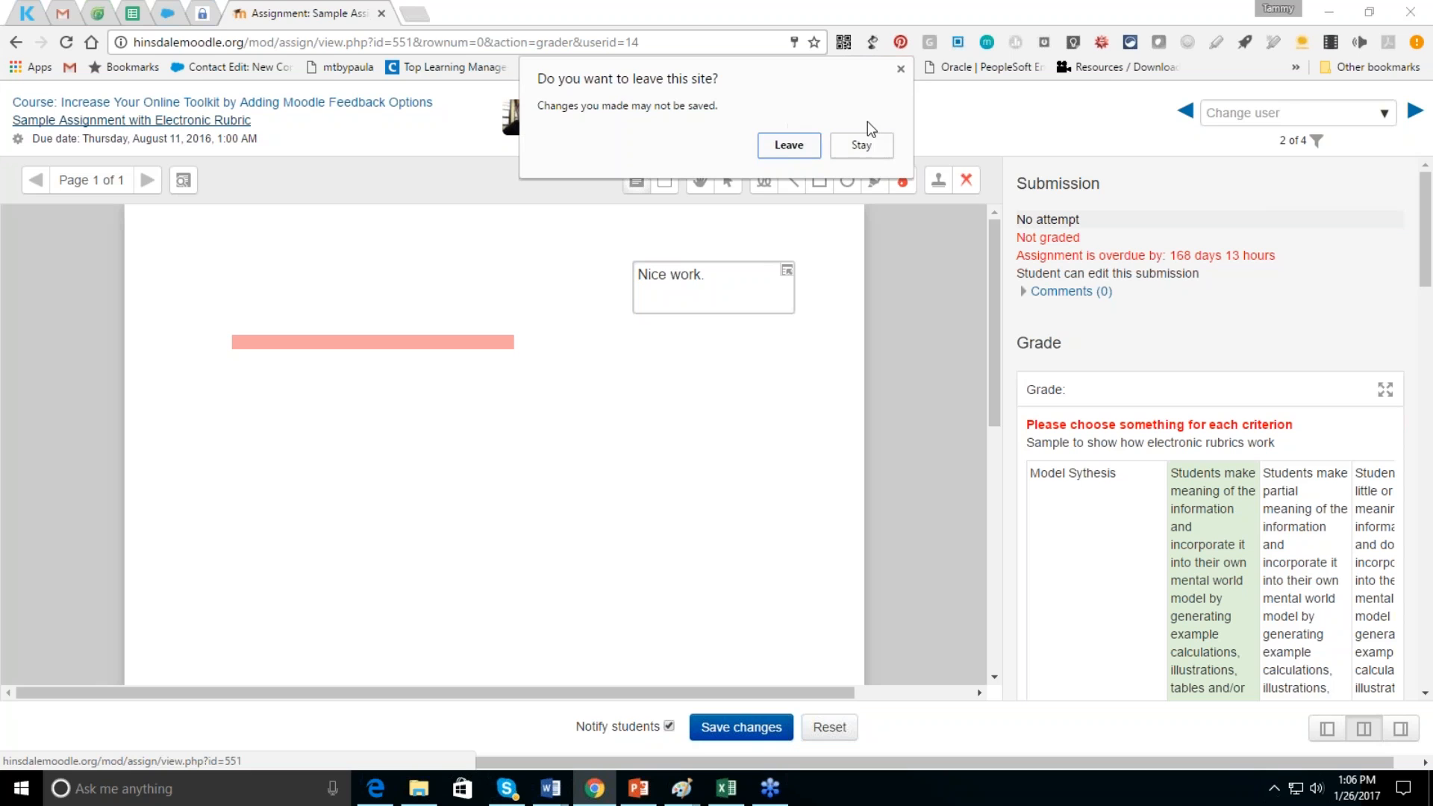
pyautogui.click(901, 68)
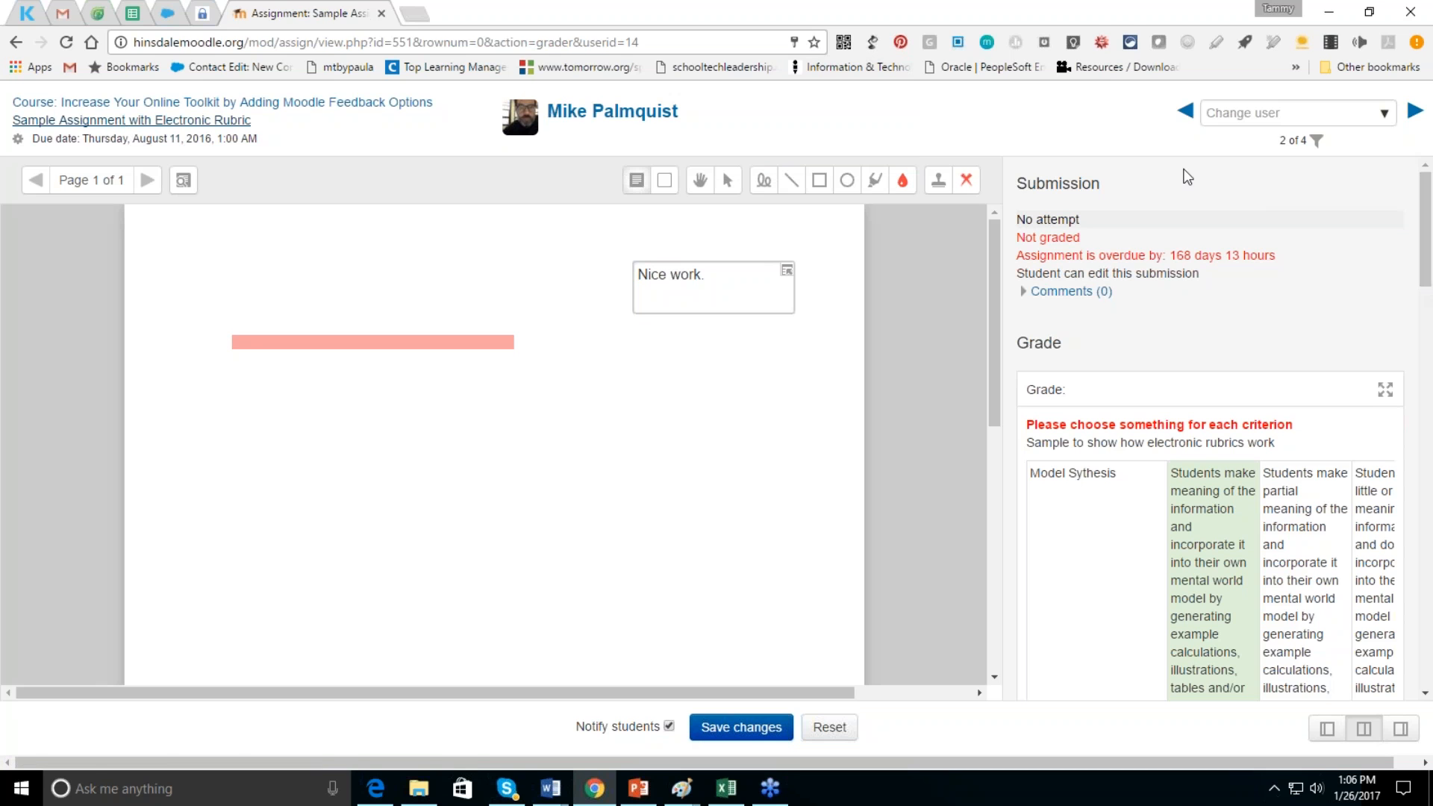
pyautogui.click(1186, 111)
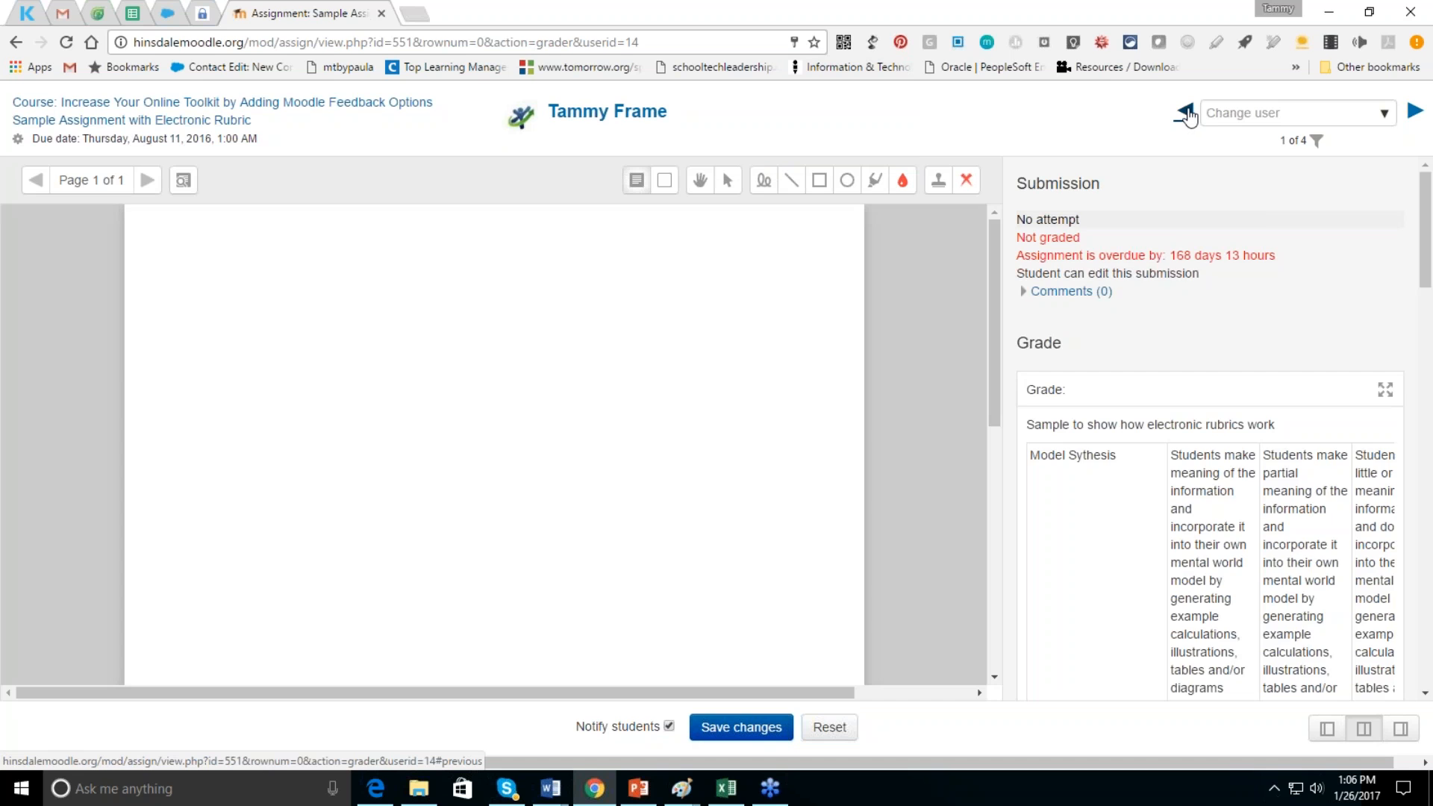
pyautogui.click(1186, 112)
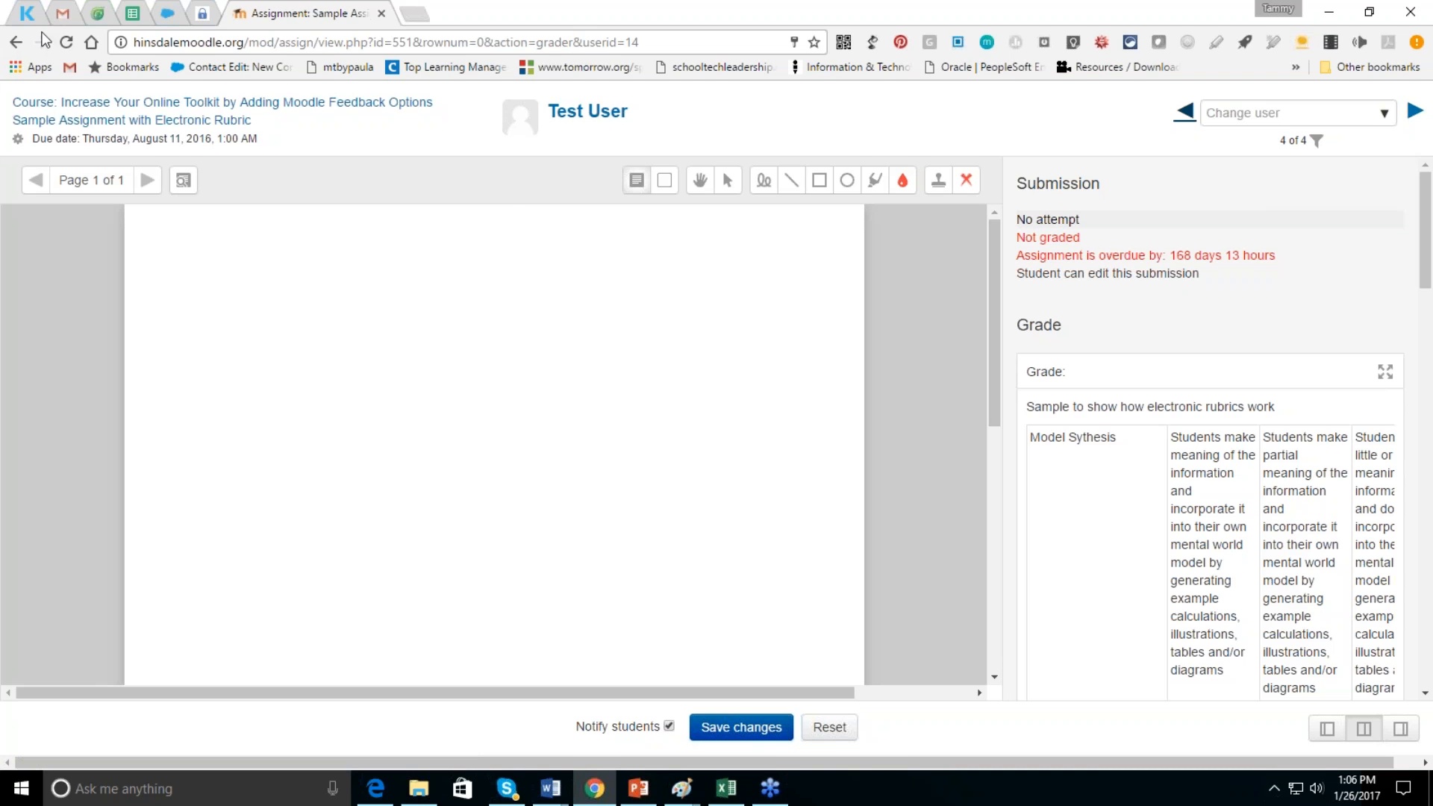
pyautogui.click(18, 43)
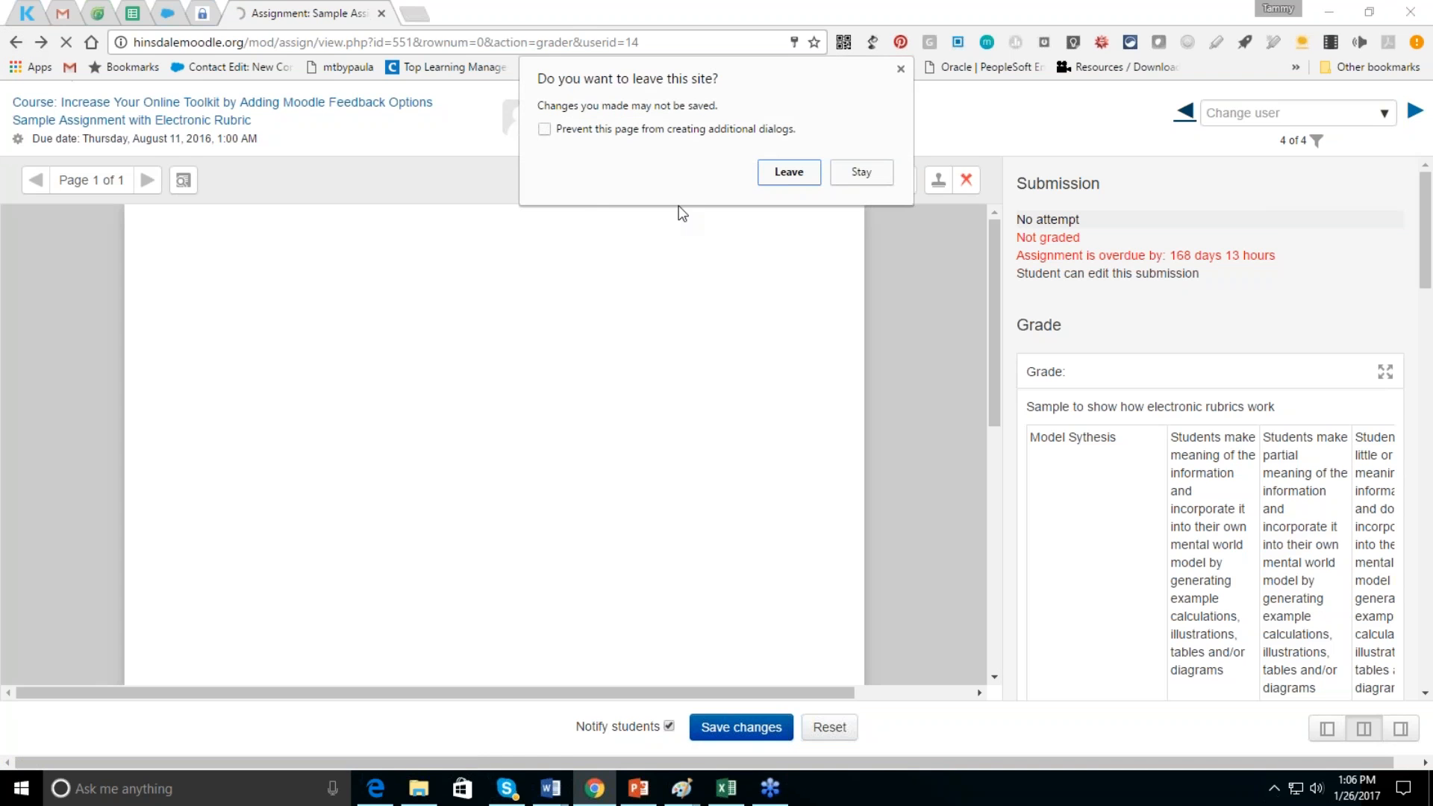
pyautogui.click(789, 172)
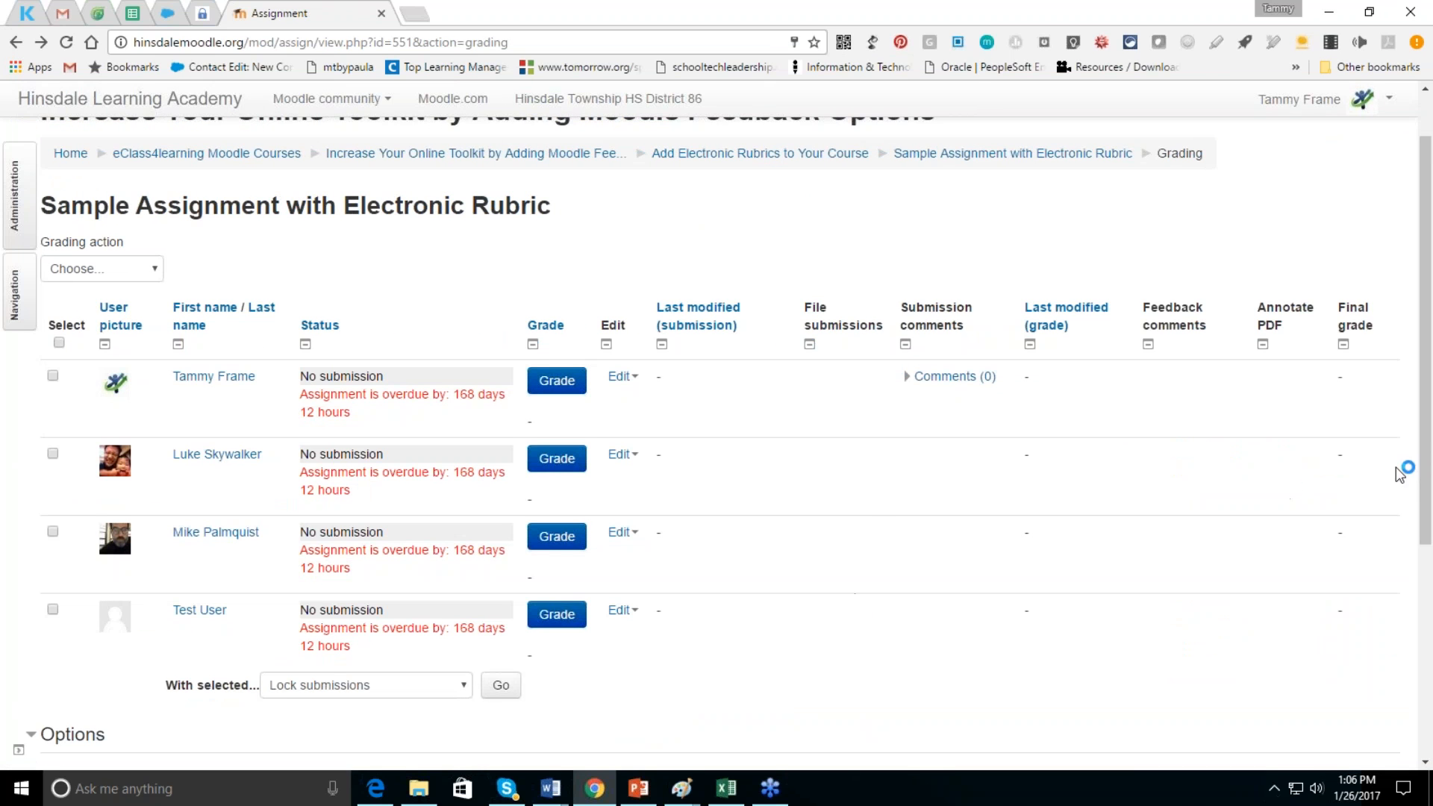
# - Open the 21st Century Skills Competencies framework from the competency frameworks in the site administration
pyautogui.moveTo(1426, 463)
pyautogui.mouseDown()
pyautogui.moveTo(1426, 628)
pyautogui.moveTo(1425, 470)
pyautogui.mouseUp()
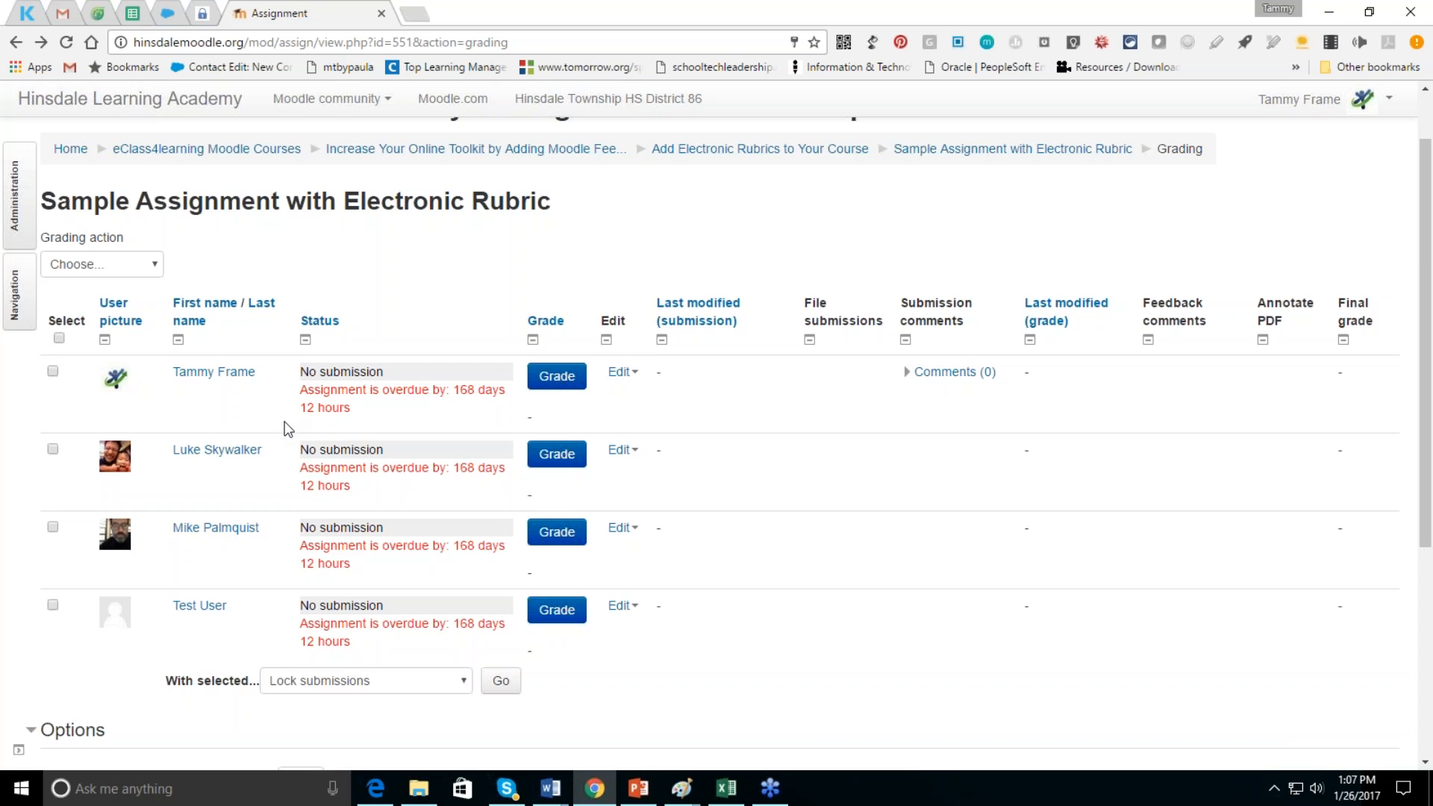
pyautogui.click(18, 226)
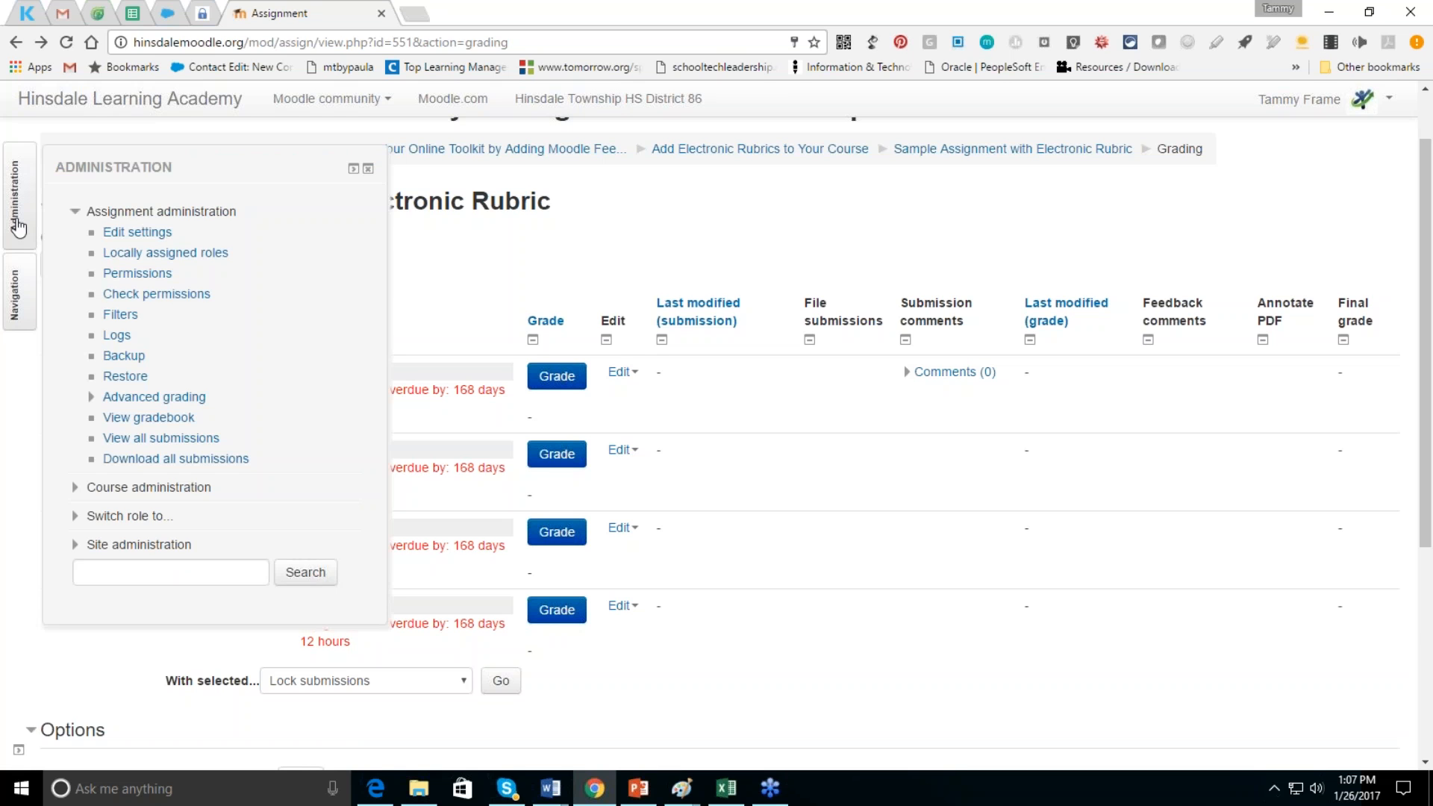
pyautogui.click(158, 549)
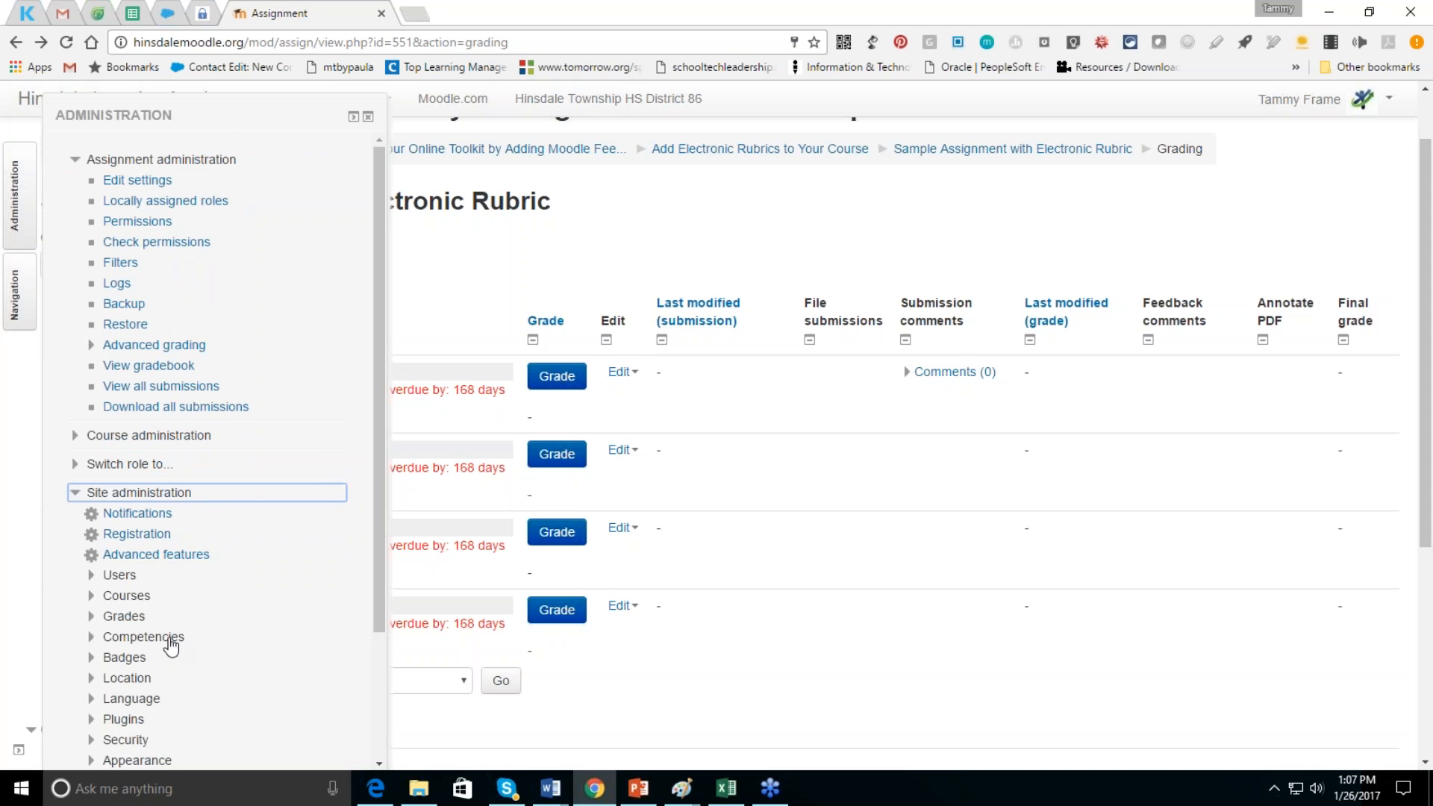
pyautogui.click(144, 637)
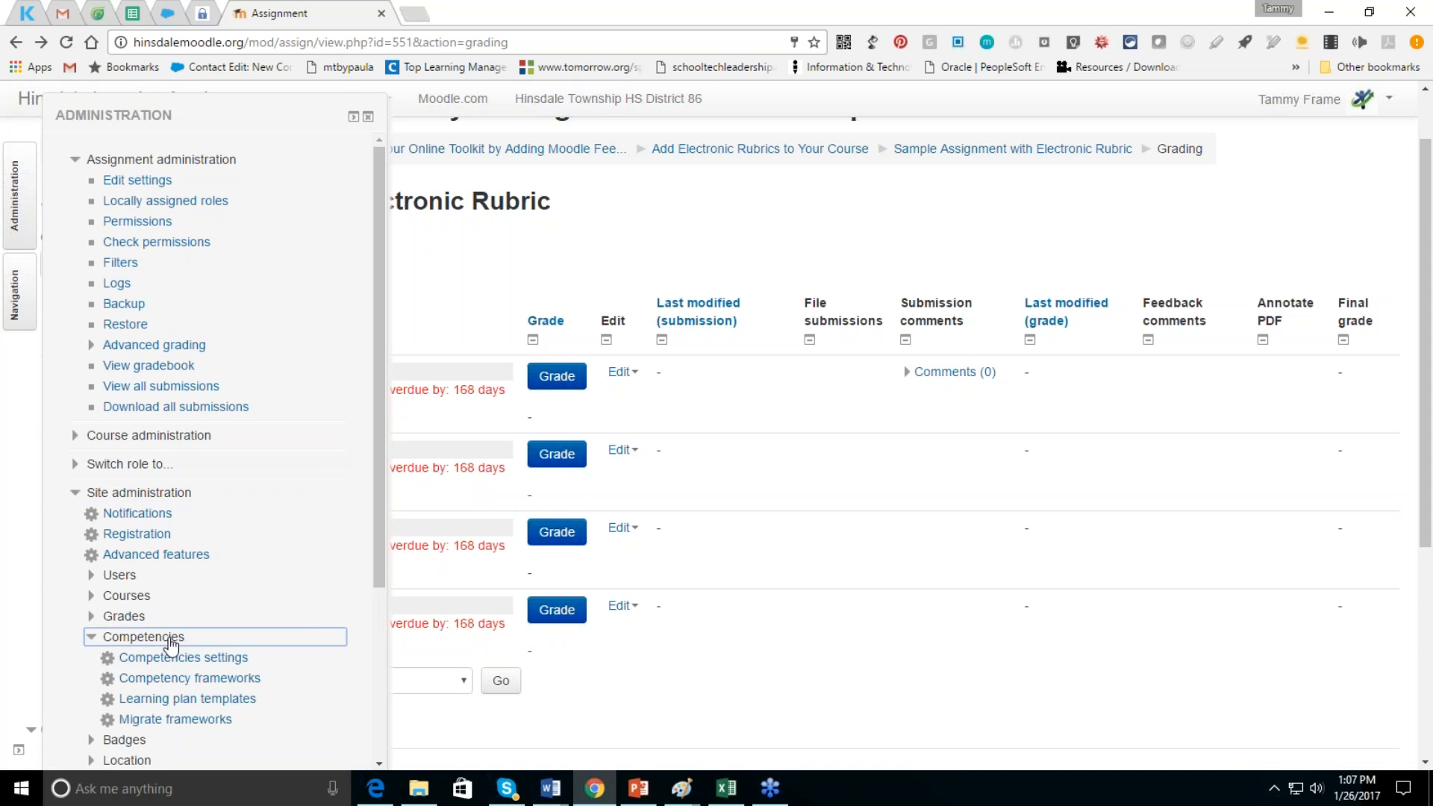
pyautogui.click(173, 678)
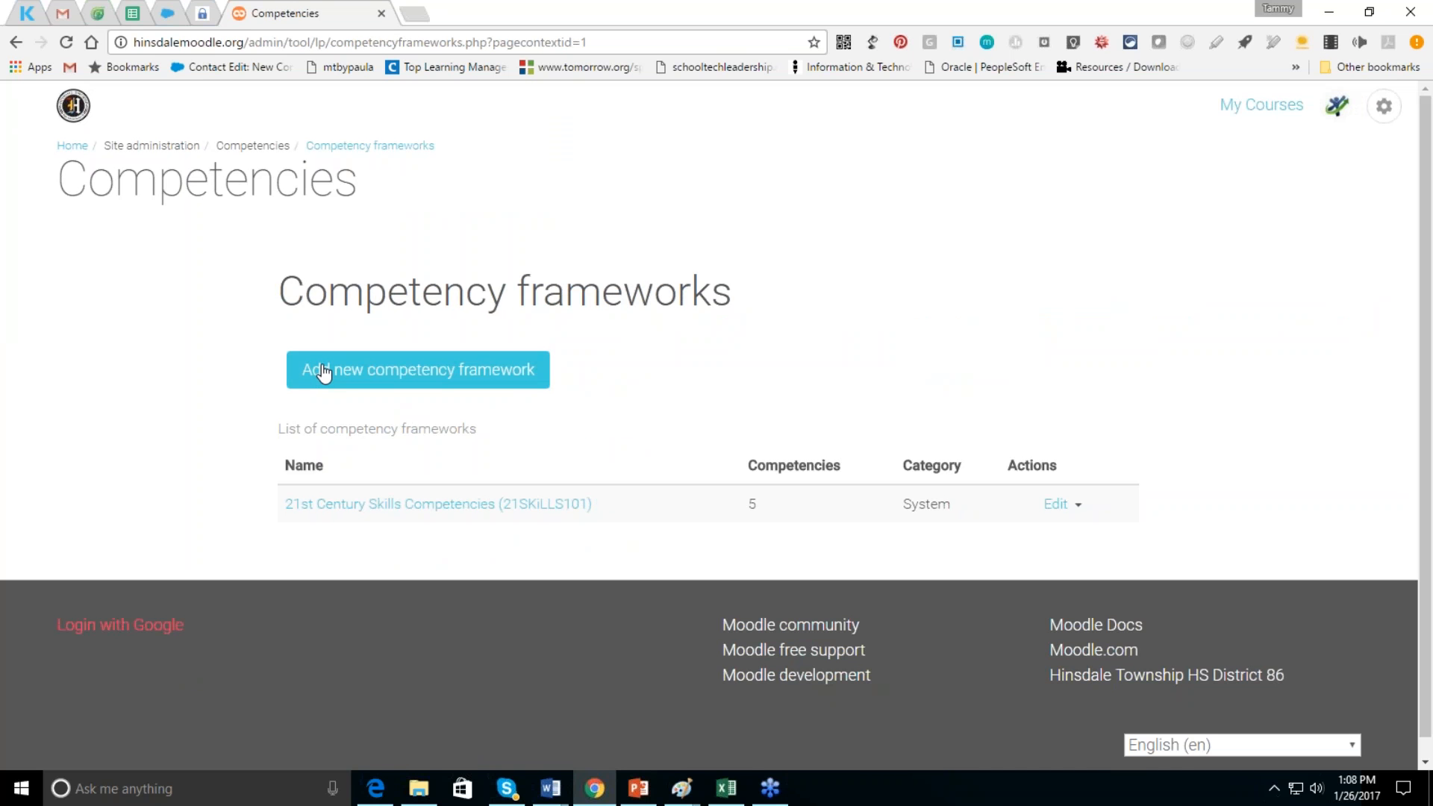
pyautogui.click(333, 507)
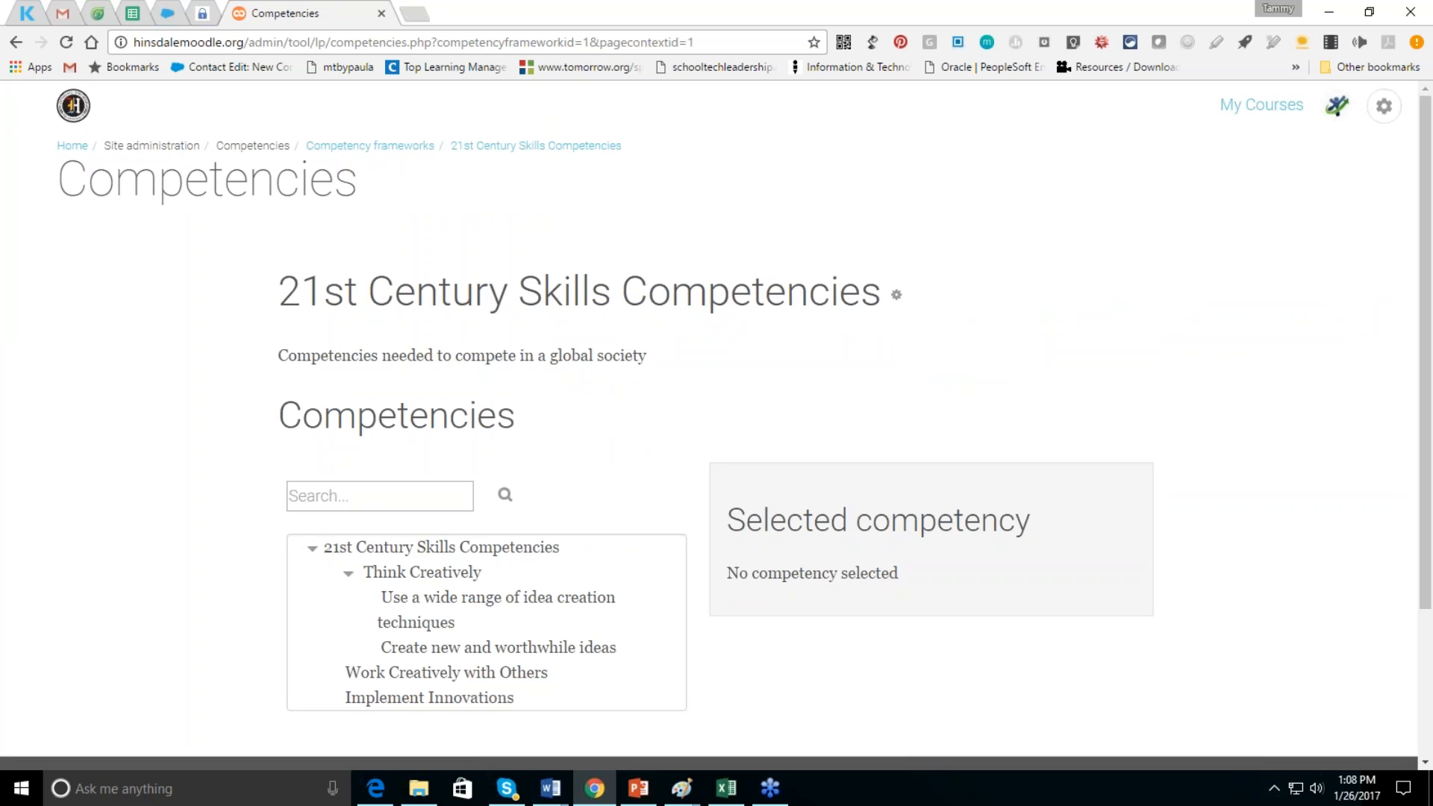
# - Examine the details of the Think Creatively competency and its behaviour "Use a wide range of idea creation techniques"
pyautogui.click(403, 575)
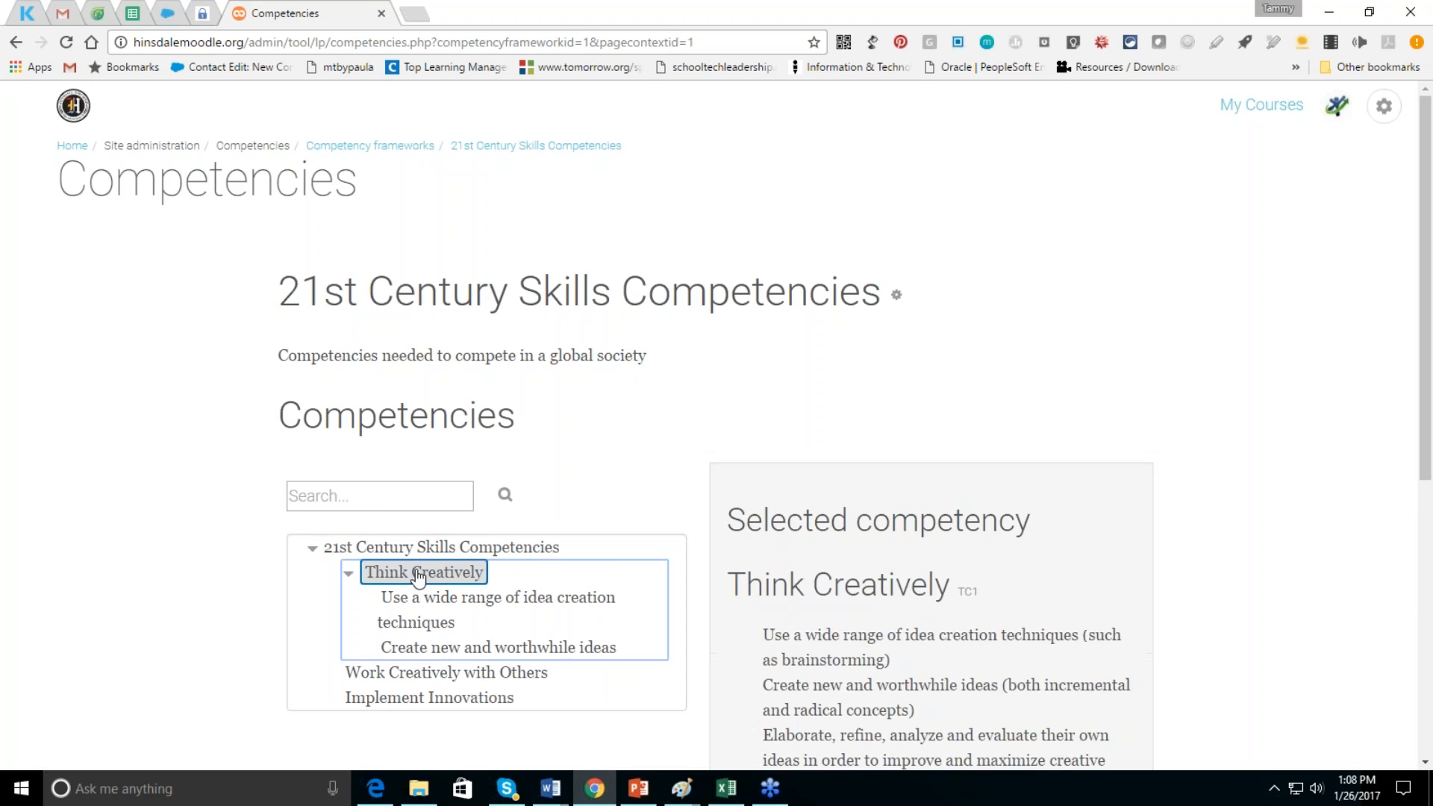
pyautogui.moveTo(1421, 366); pyautogui.dragTo(1421, 523)
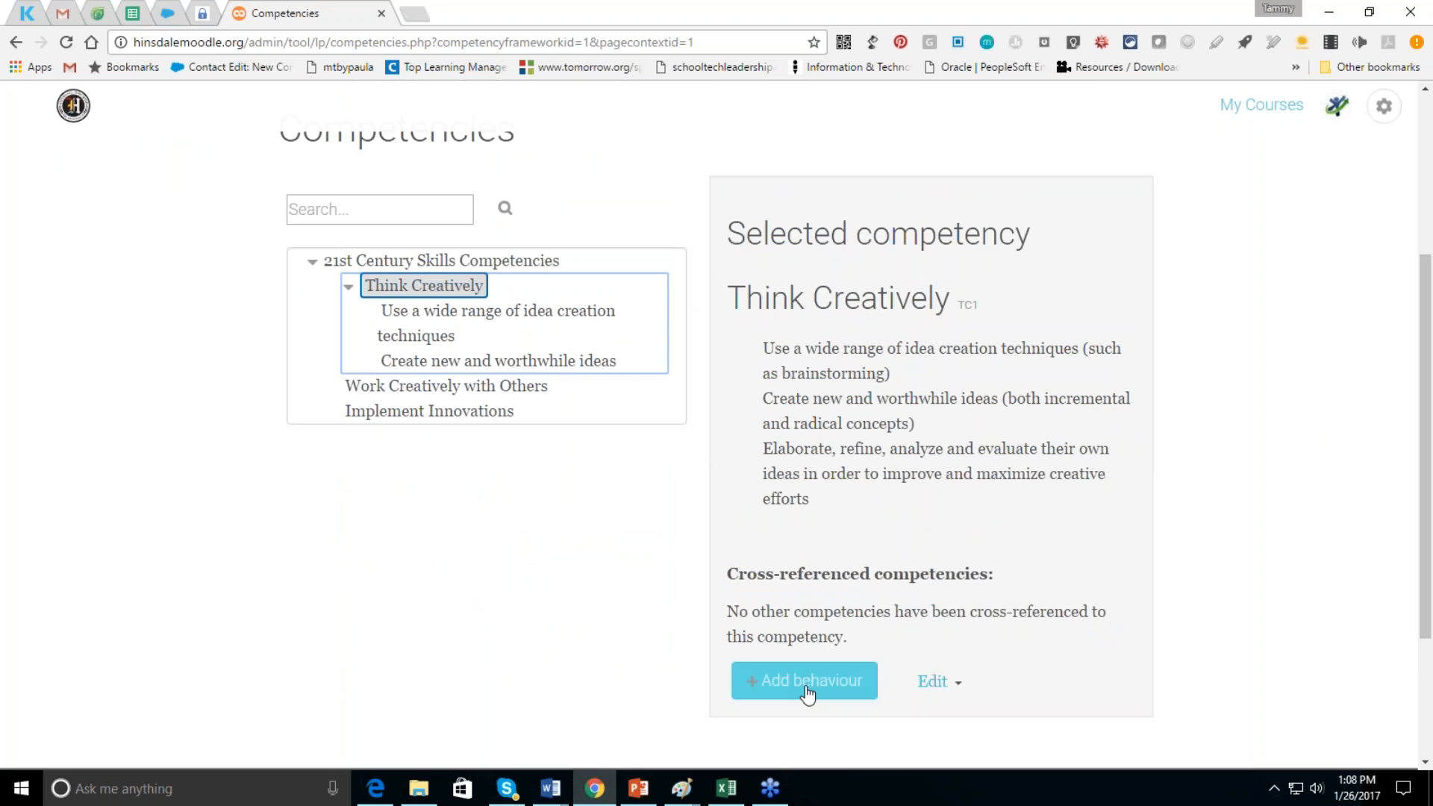
pyautogui.click(463, 315)
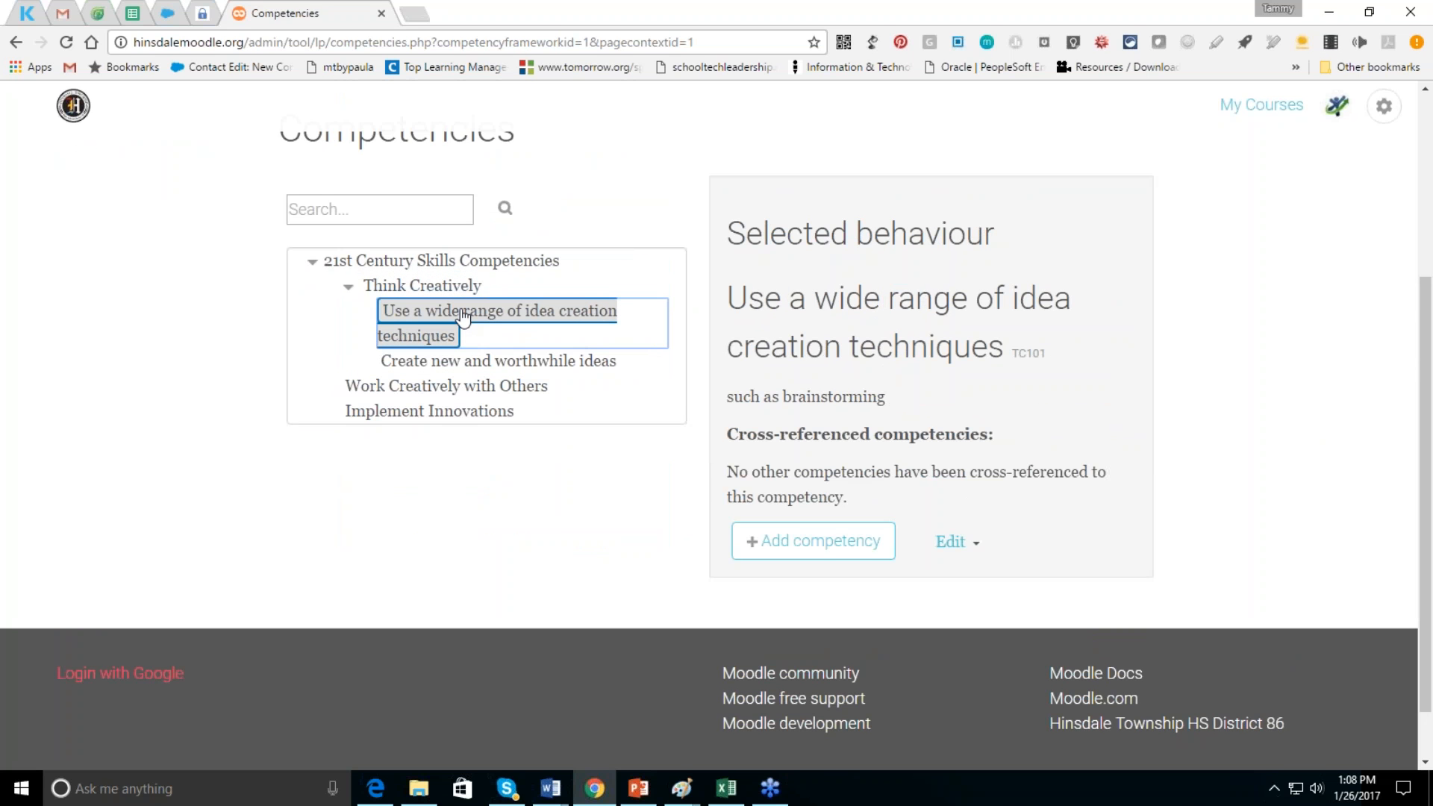
# - Start a new competency under "Use a wide range of idea creation techniques" and set its scale to Simple Tammy Scale
pyautogui.click(775, 556)
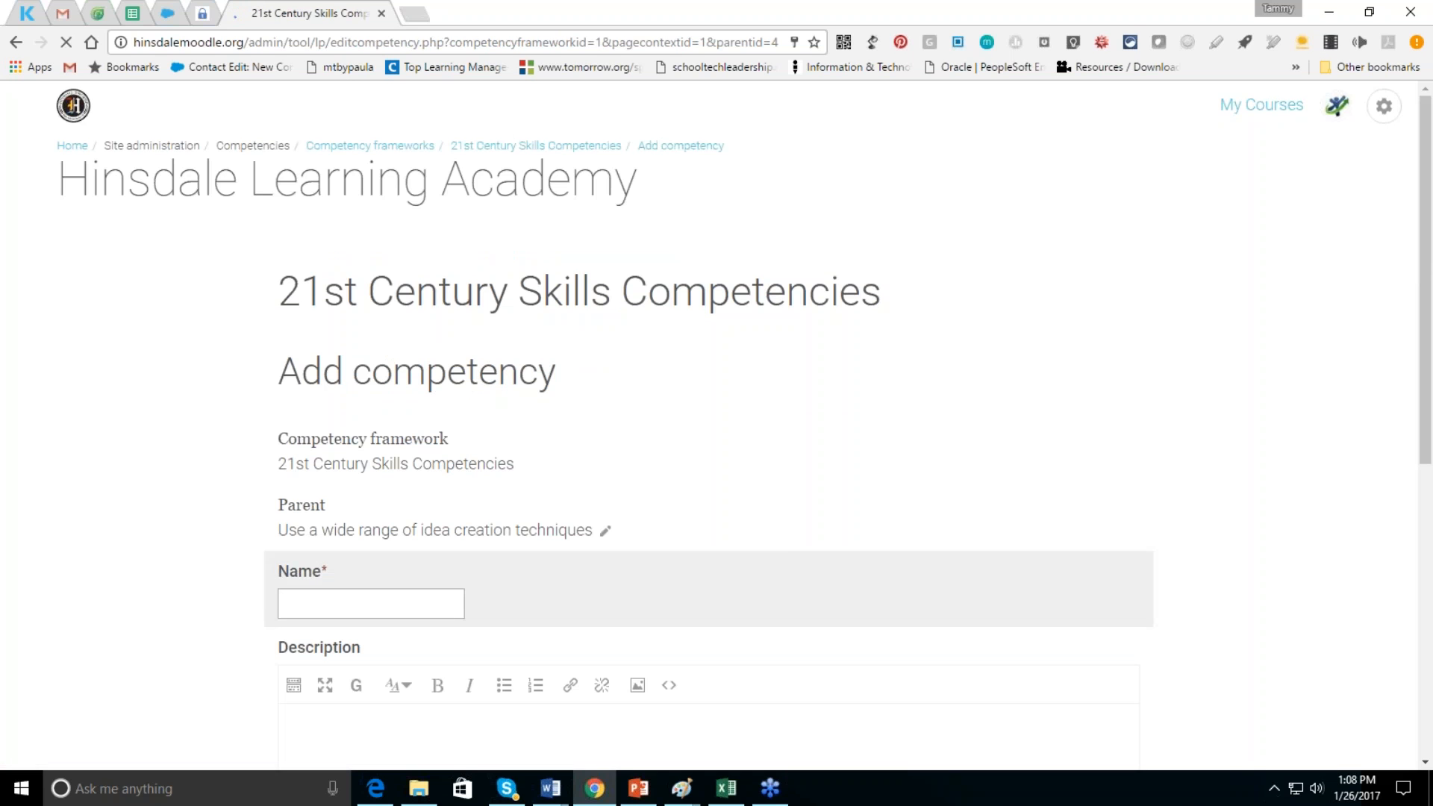
pyautogui.moveTo(1425, 344); pyautogui.dragTo(1390, 581)
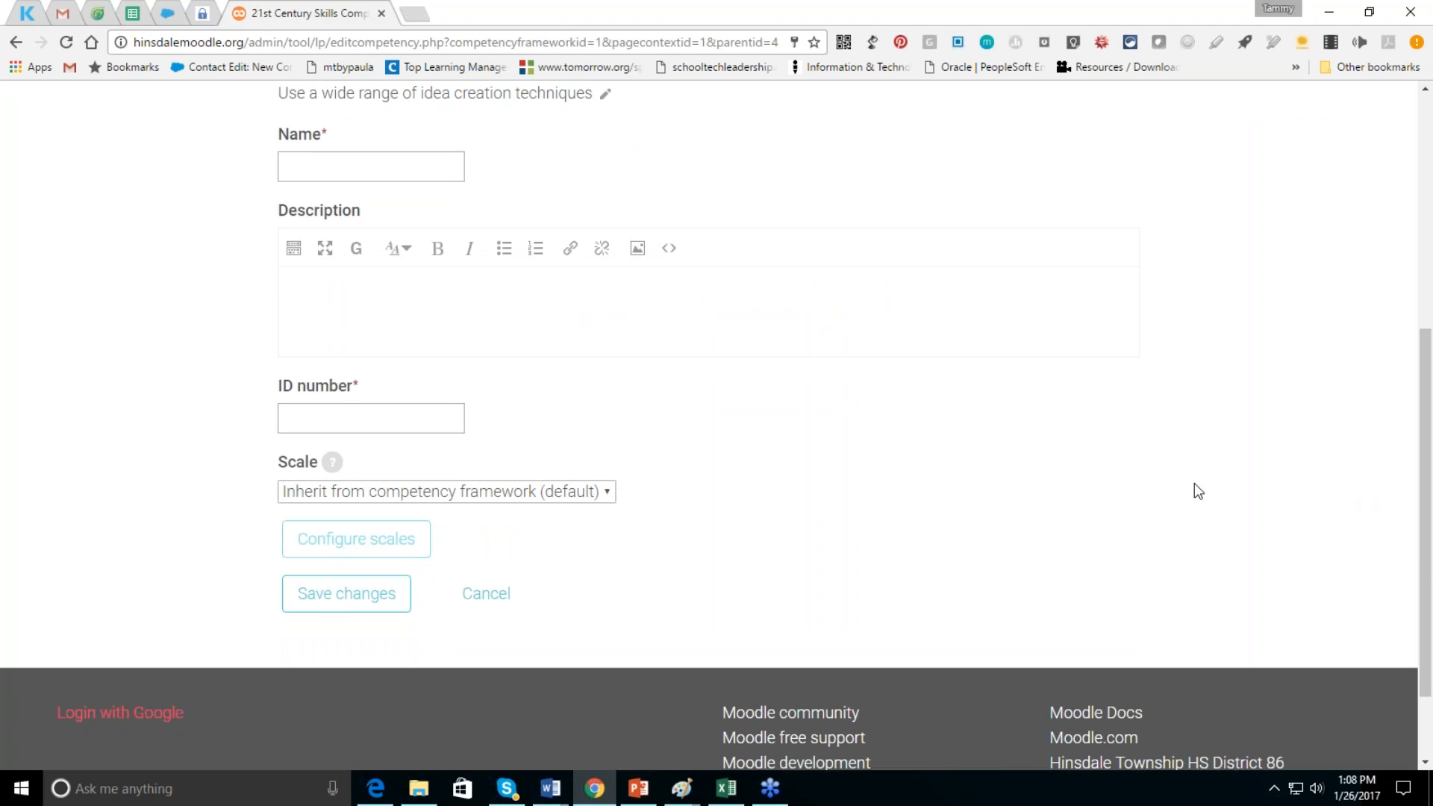
pyautogui.click(604, 495)
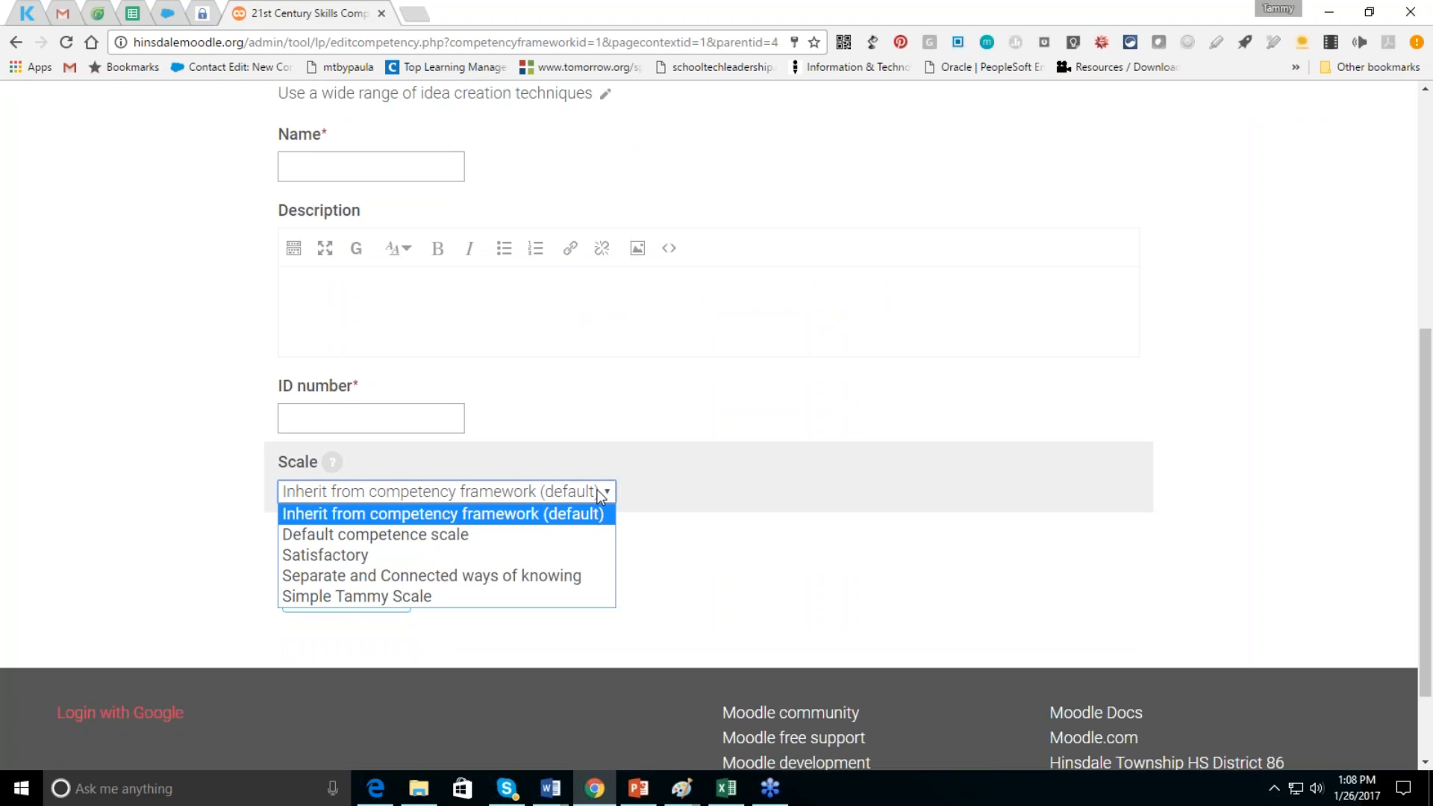
pyautogui.click(529, 599)
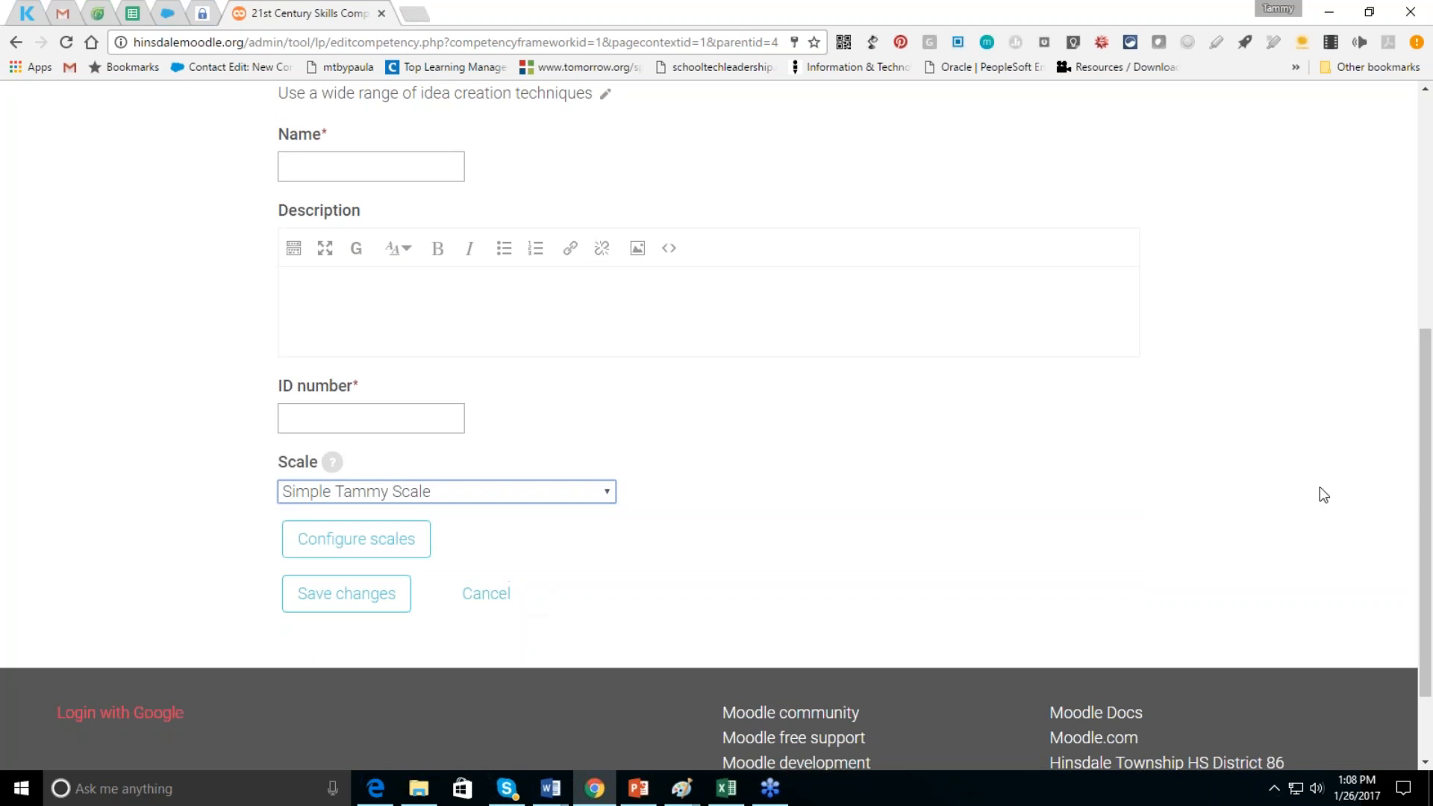
pyautogui.moveTo(1426, 493); pyautogui.dragTo(1311, 128)
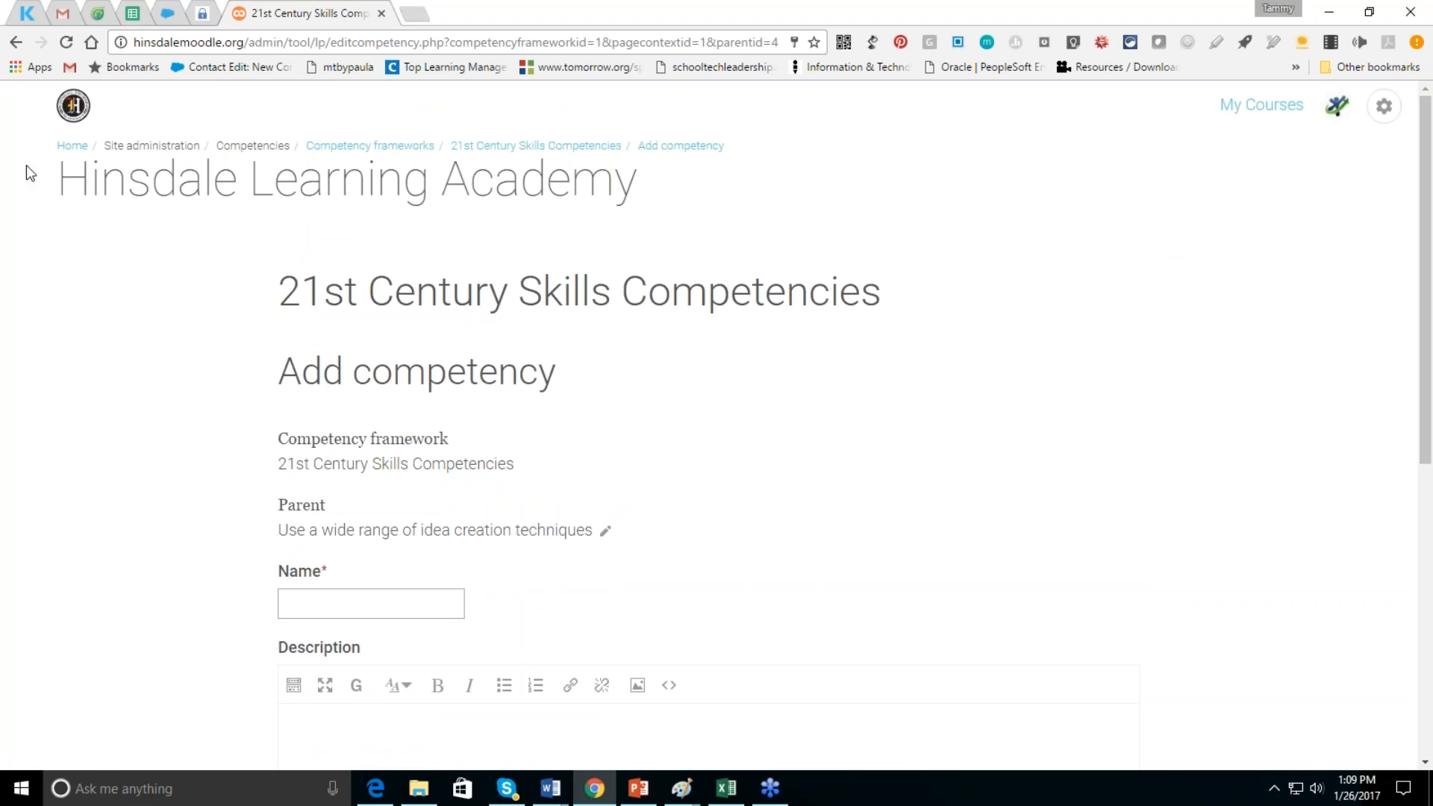
# - Leave the unsaved competency form and open the course "Increase Your Online Toolkit by Adding Moodle Feedback Options"
pyautogui.click(72, 145)
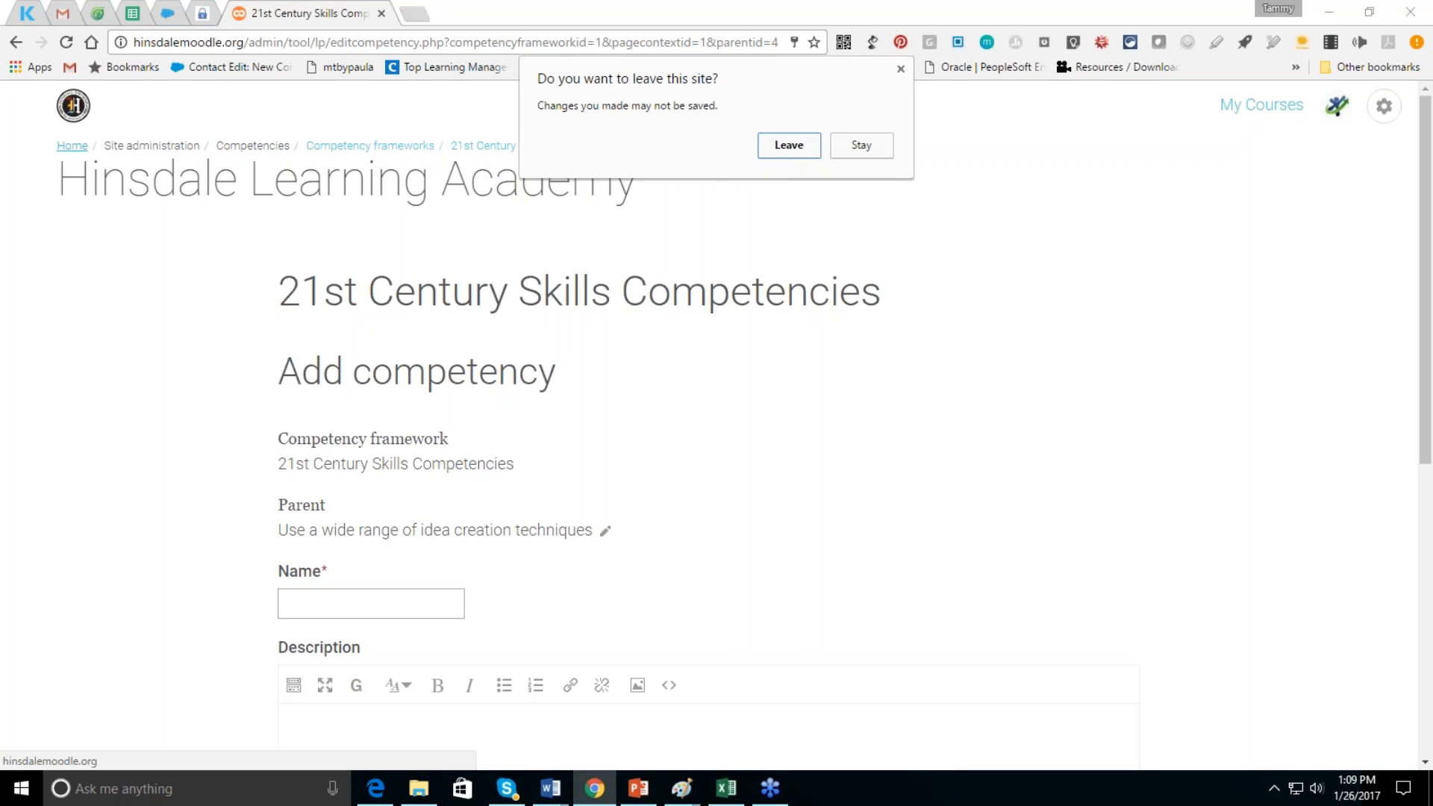
pyautogui.click(771, 148)
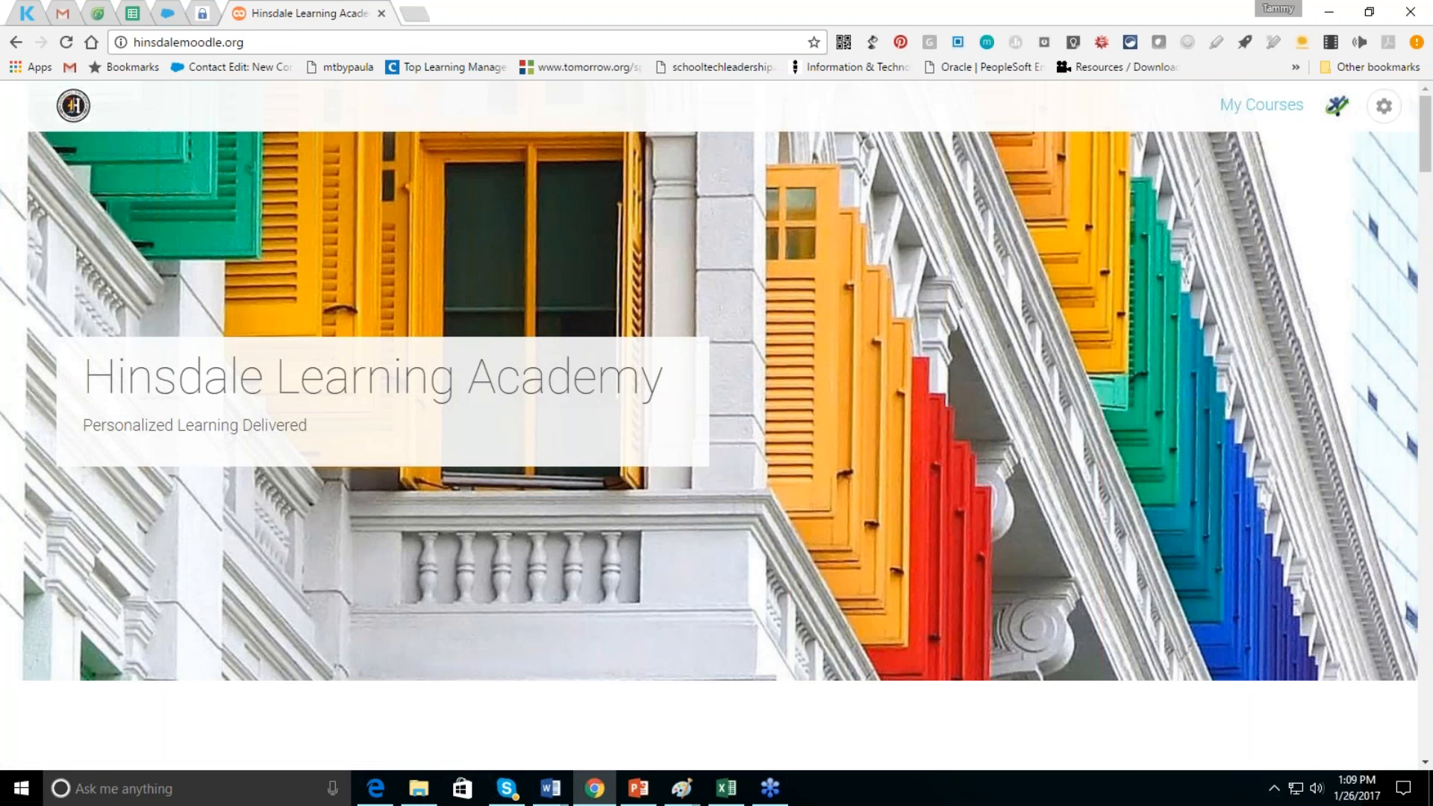
pyautogui.click(1262, 105)
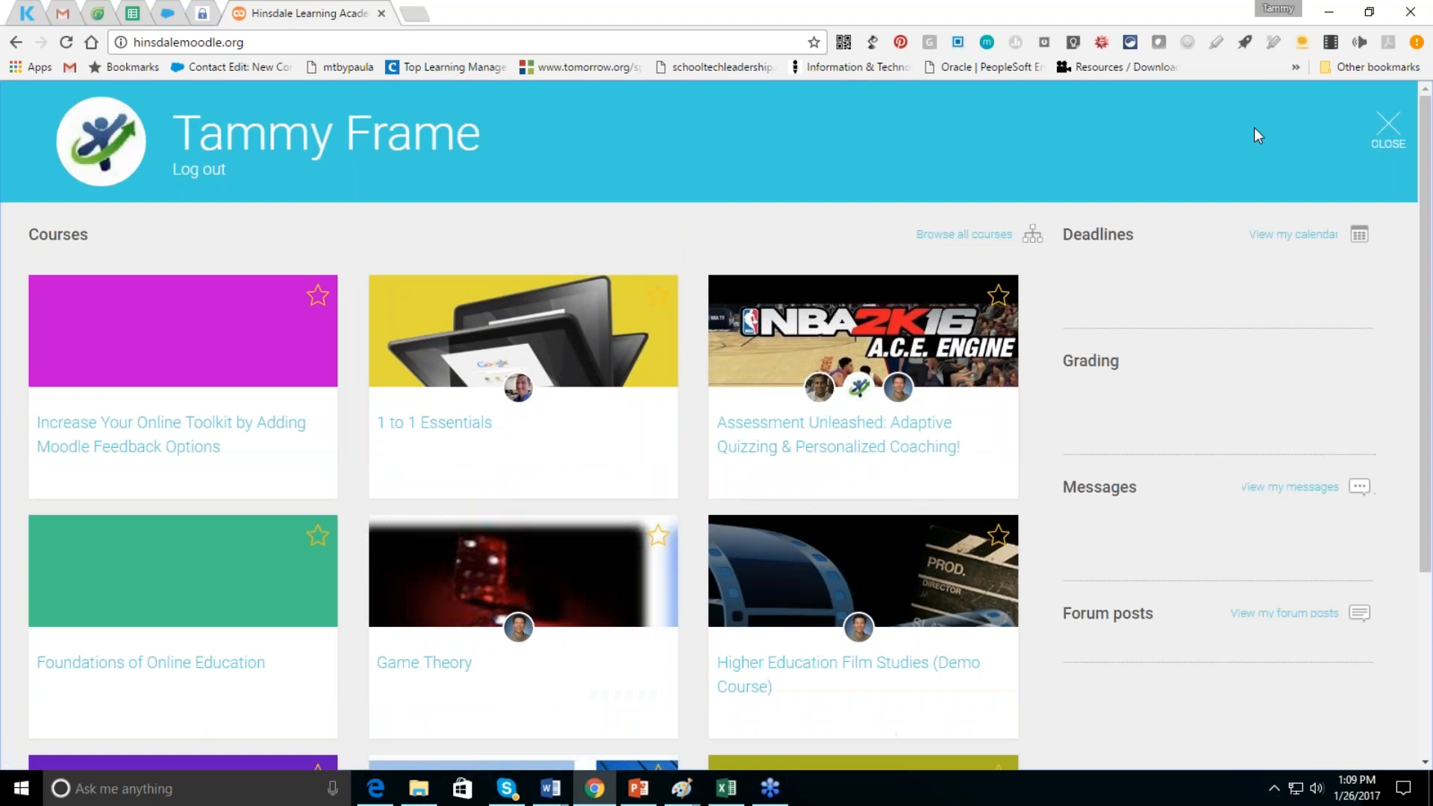
pyautogui.click(224, 433)
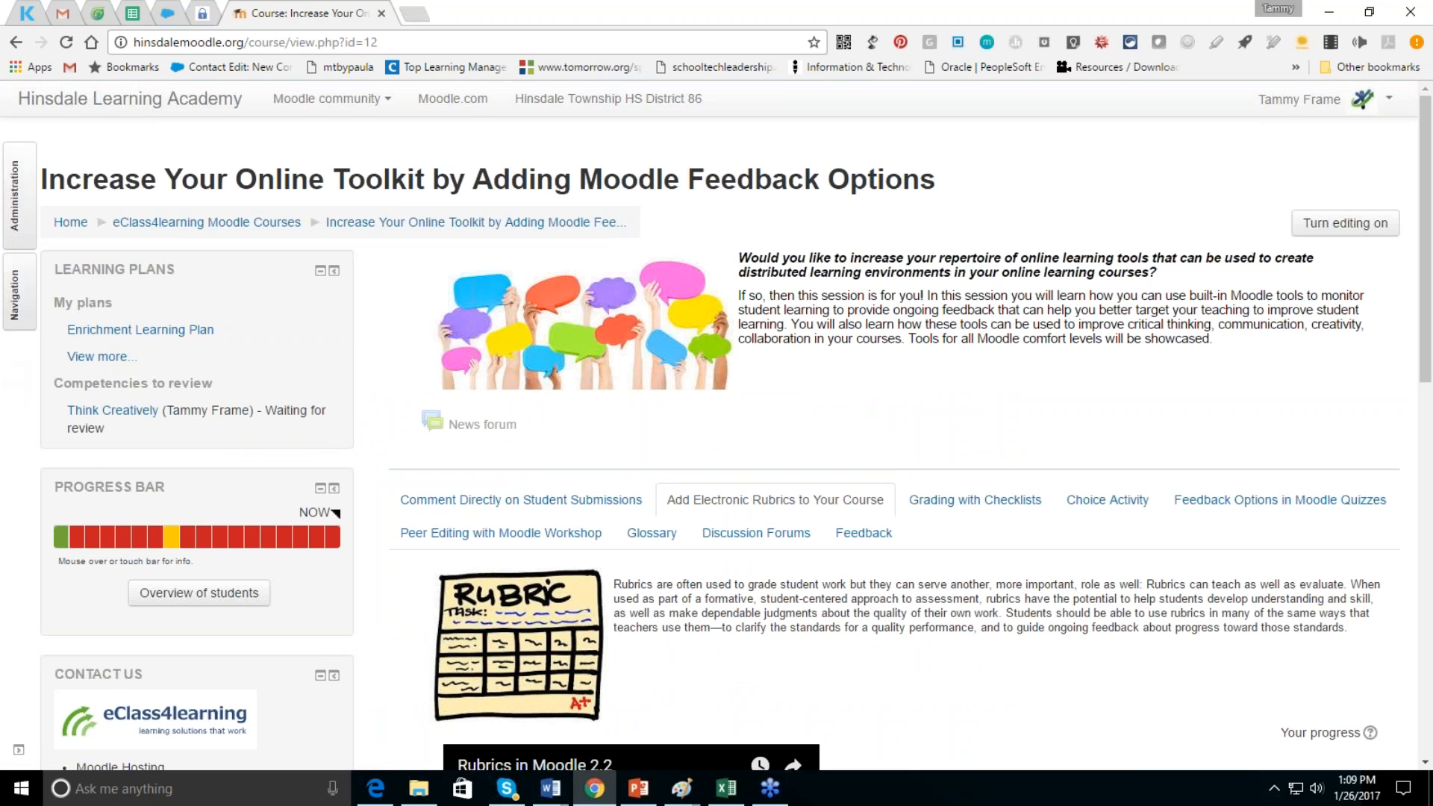
# - Open the course's outcomes from the course administration and bring up the page for editing them
pyautogui.click(10, 218)
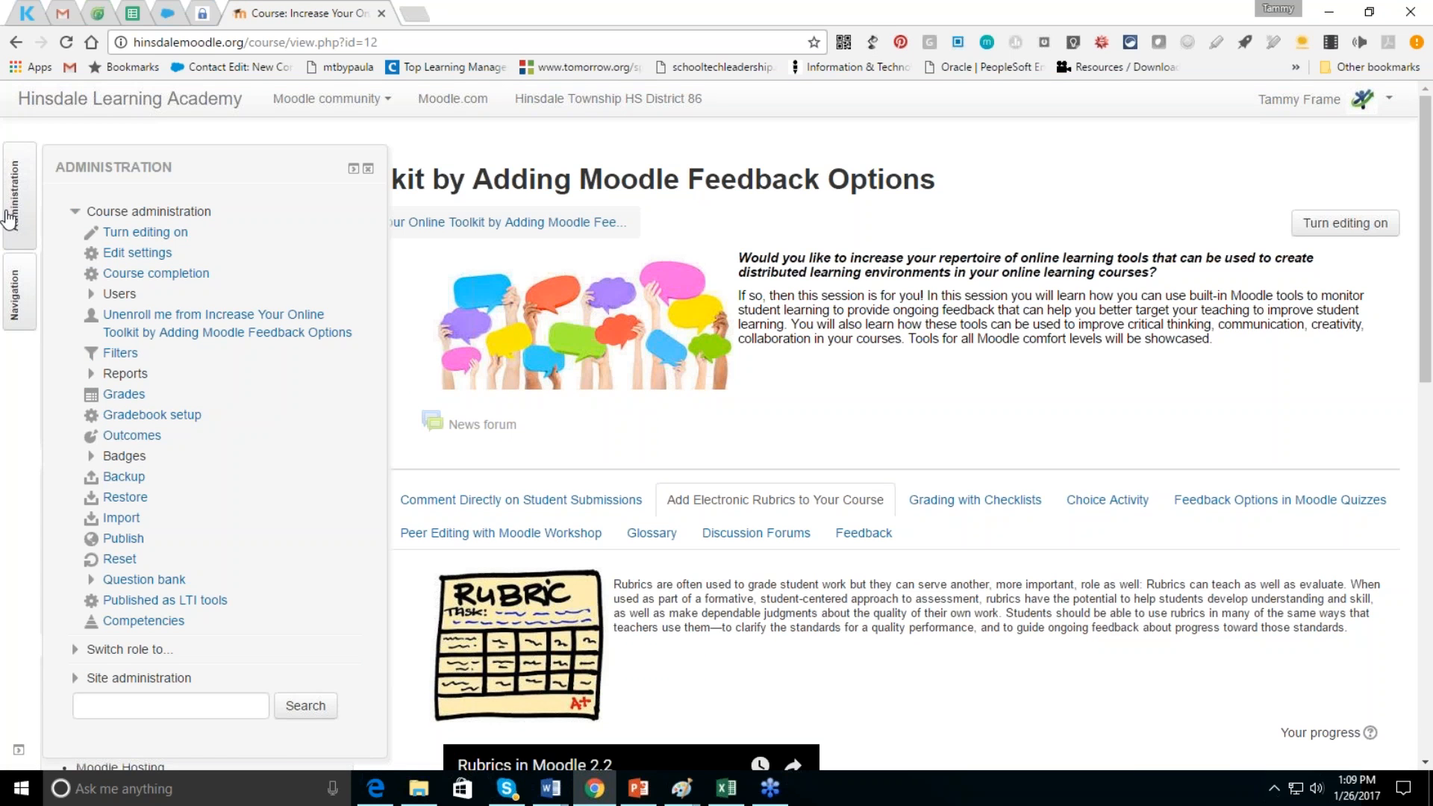
pyautogui.click(150, 436)
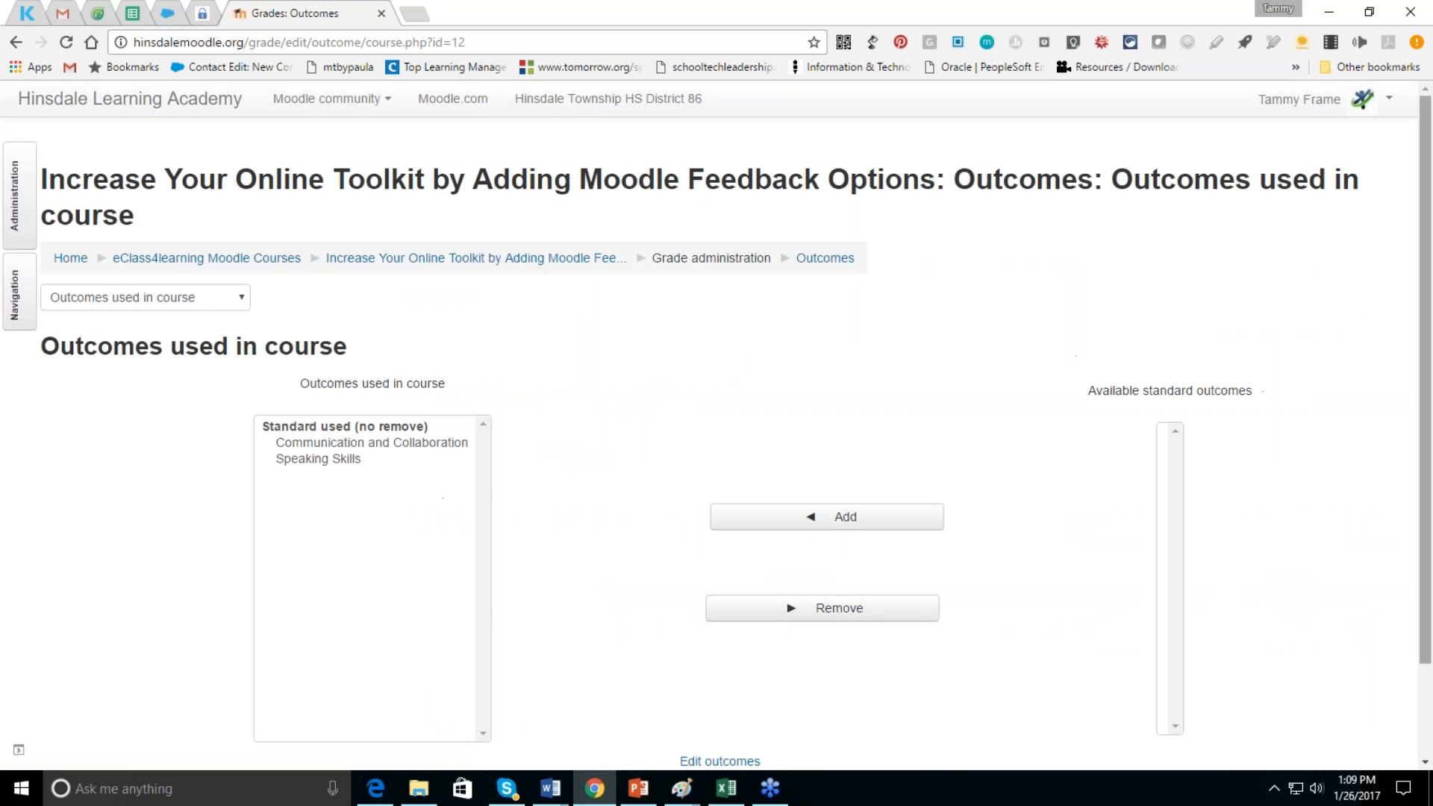
pyautogui.moveTo(1427, 404); pyautogui.dragTo(1429, 605)
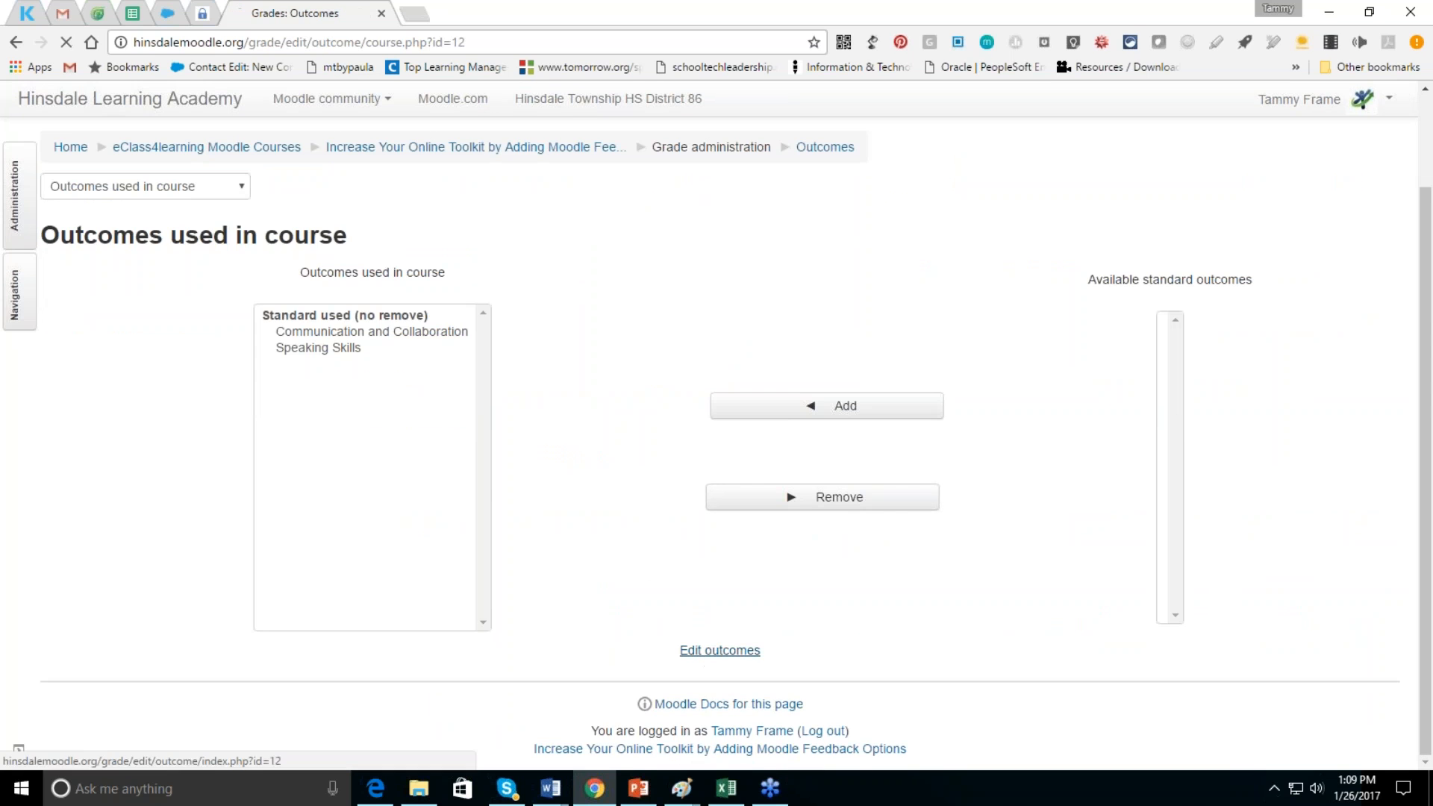
pyautogui.click(697, 650)
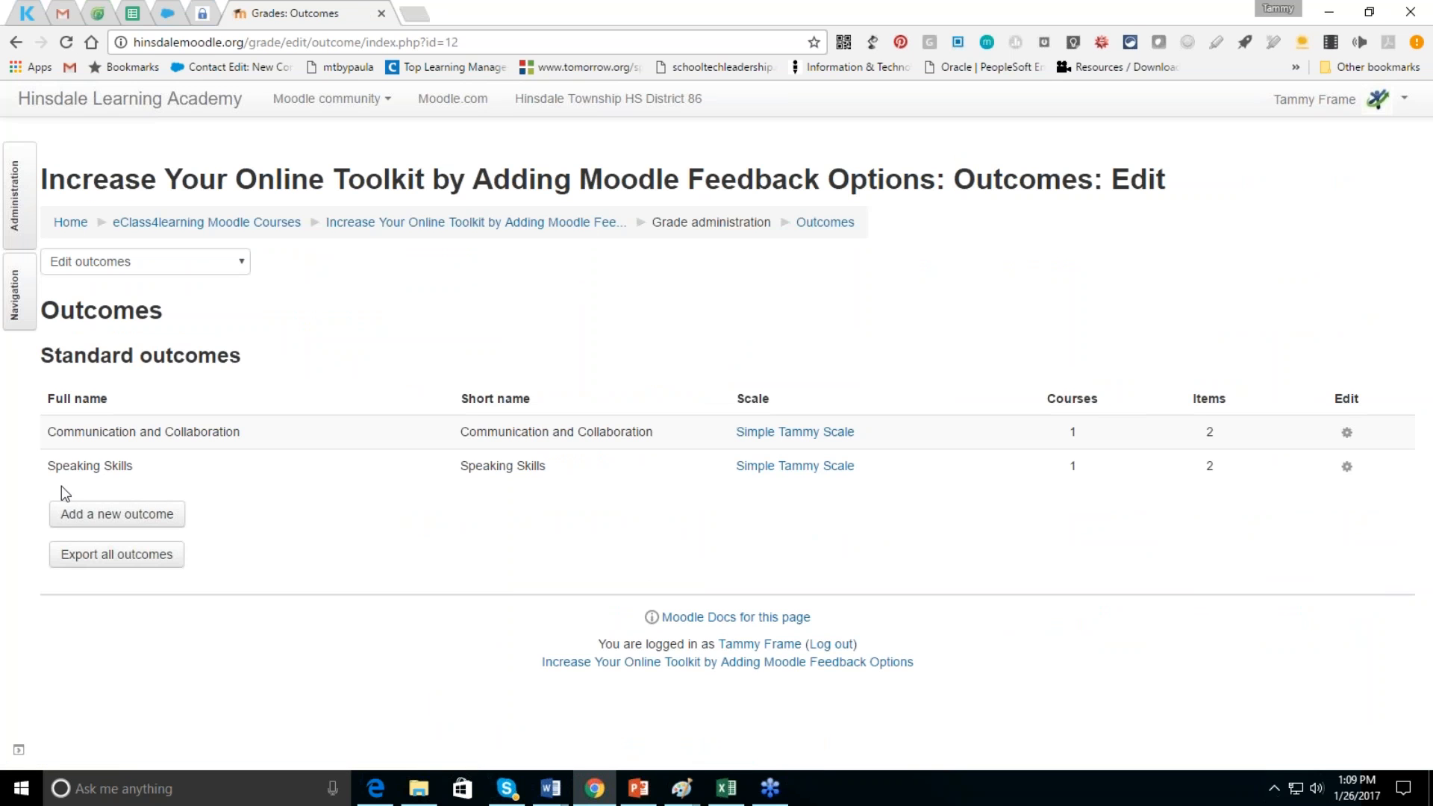
# - Try to save a new outcome with its fields left blank, and return to the course page
pyautogui.click(72, 514)
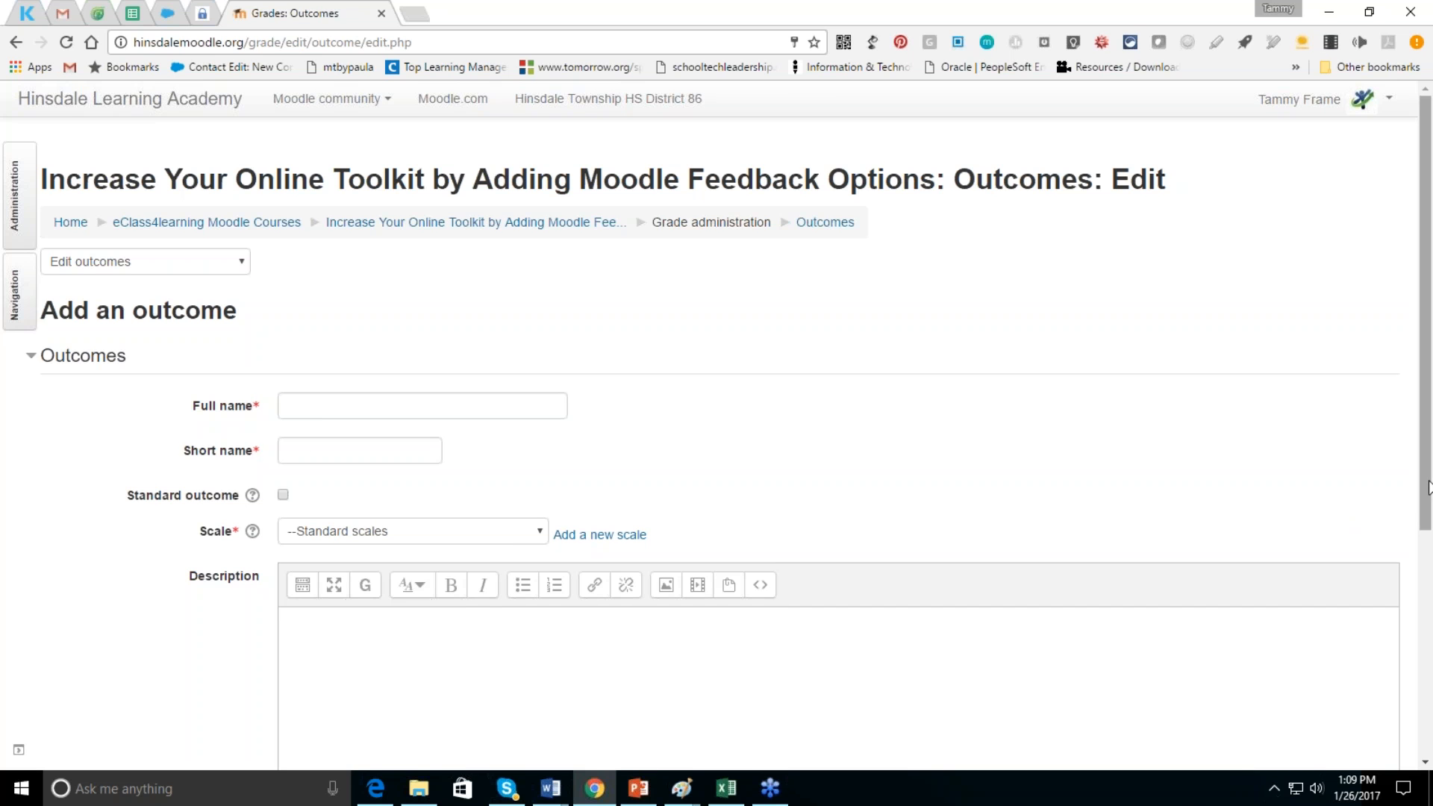
pyautogui.scroll(-3, 1428, 486)
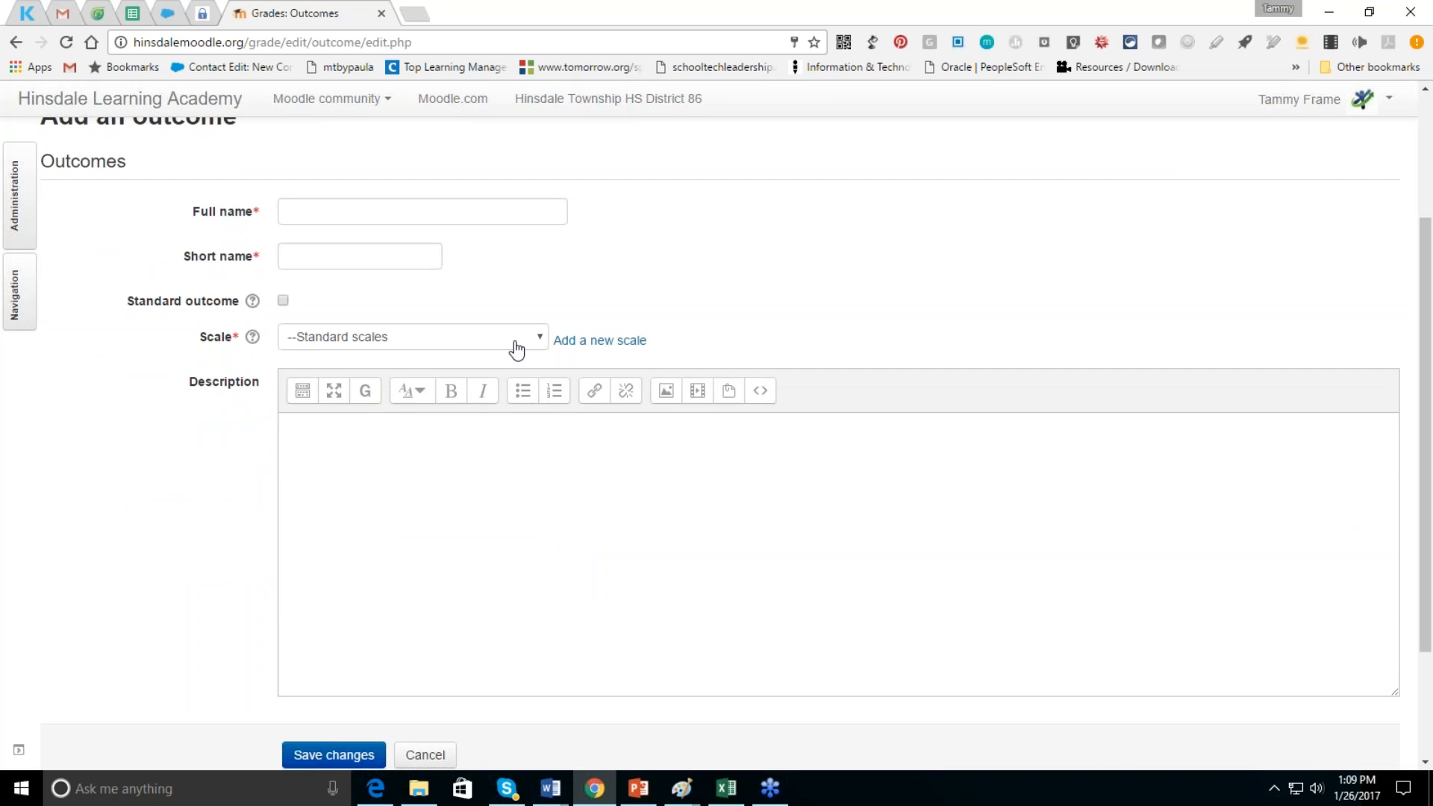
pyautogui.click(517, 348)
pyautogui.click(516, 347)
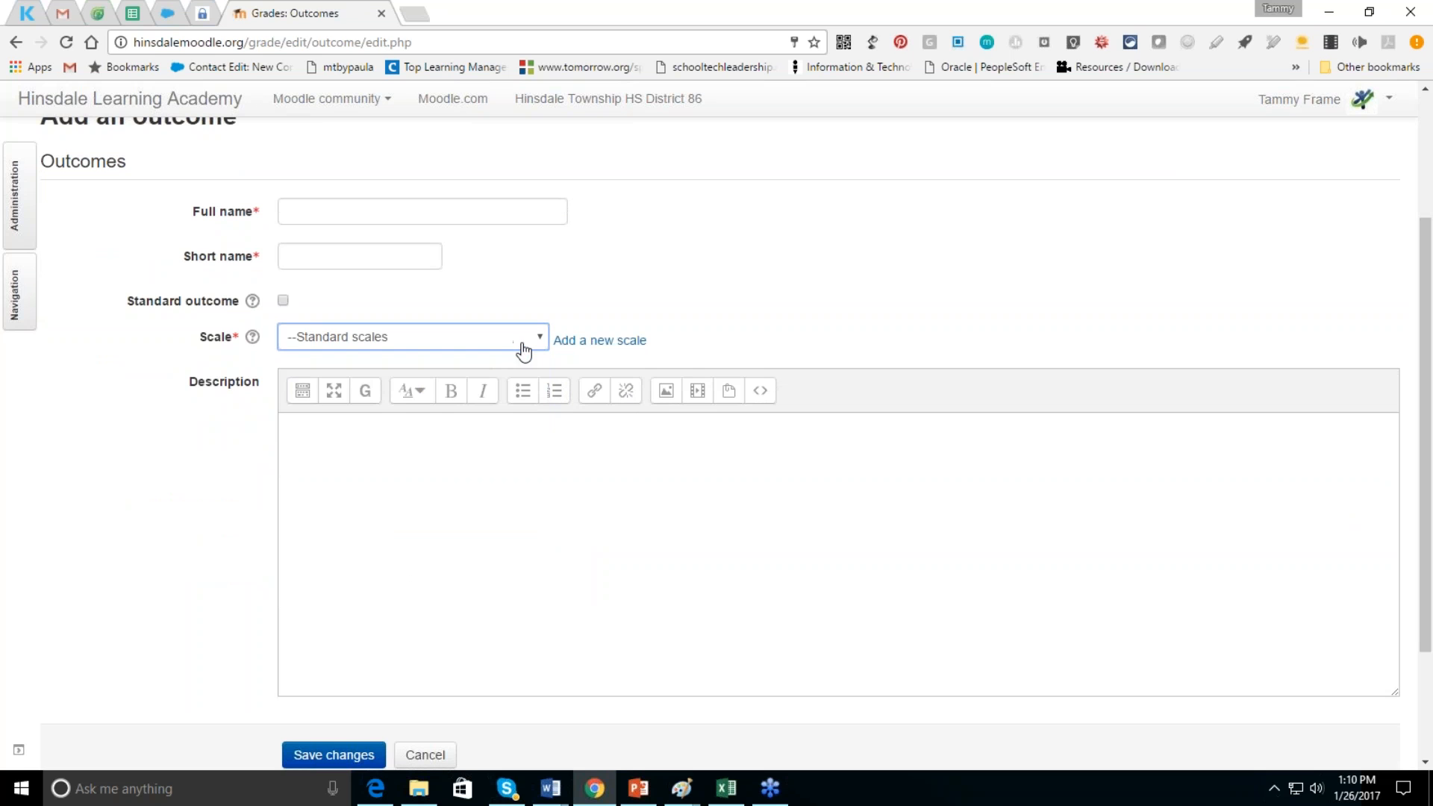
pyautogui.click(333, 755)
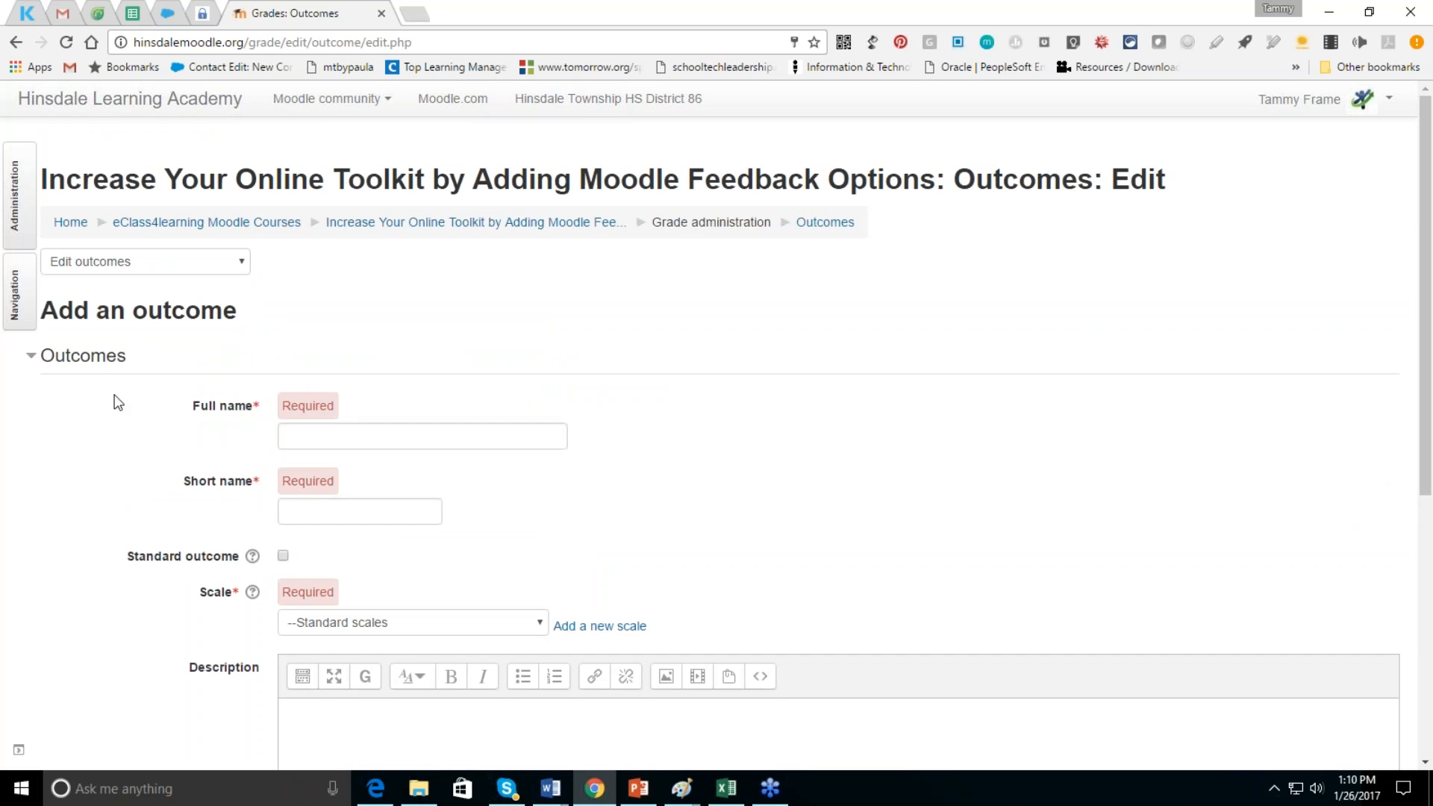
pyautogui.click(455, 223)
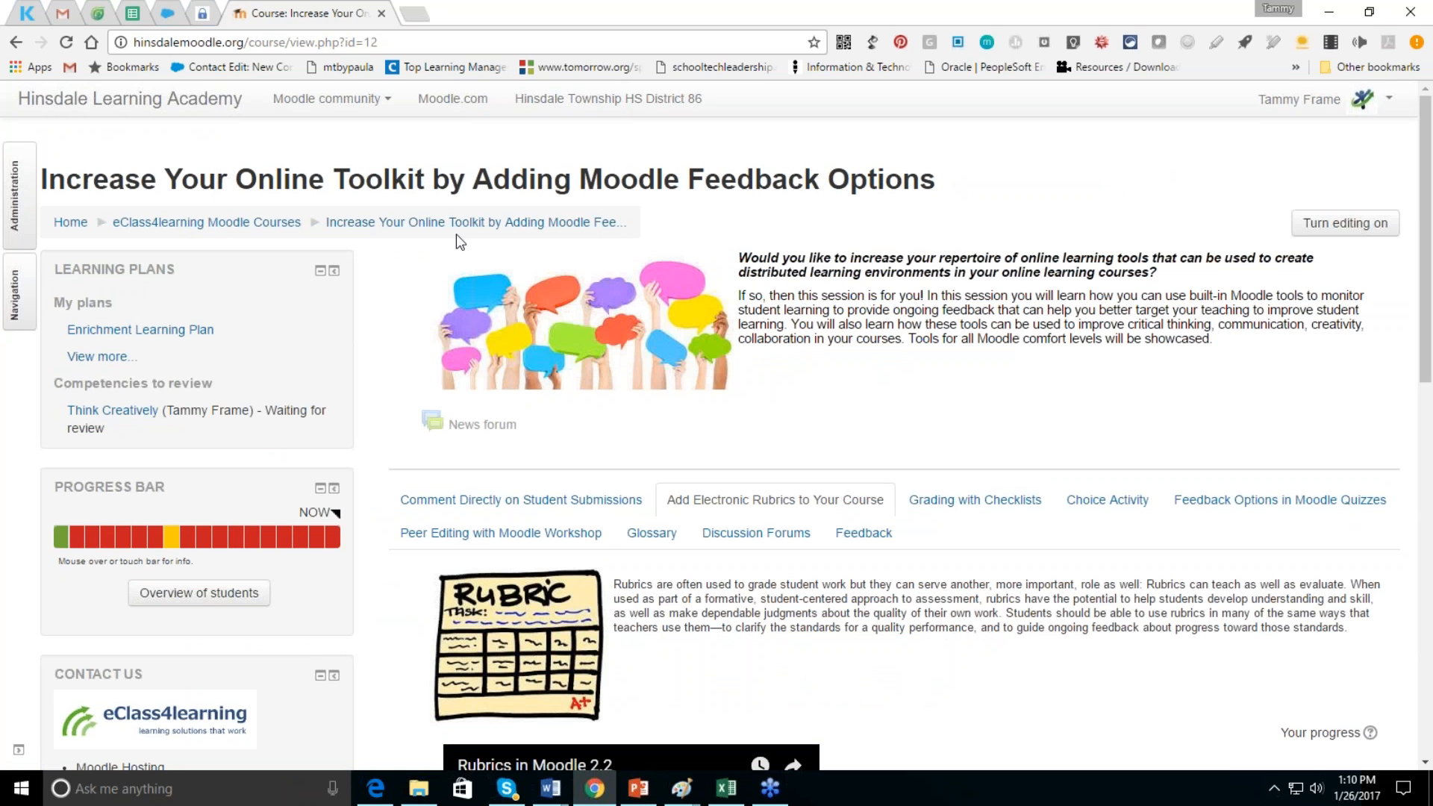
pyautogui.click(14, 220)
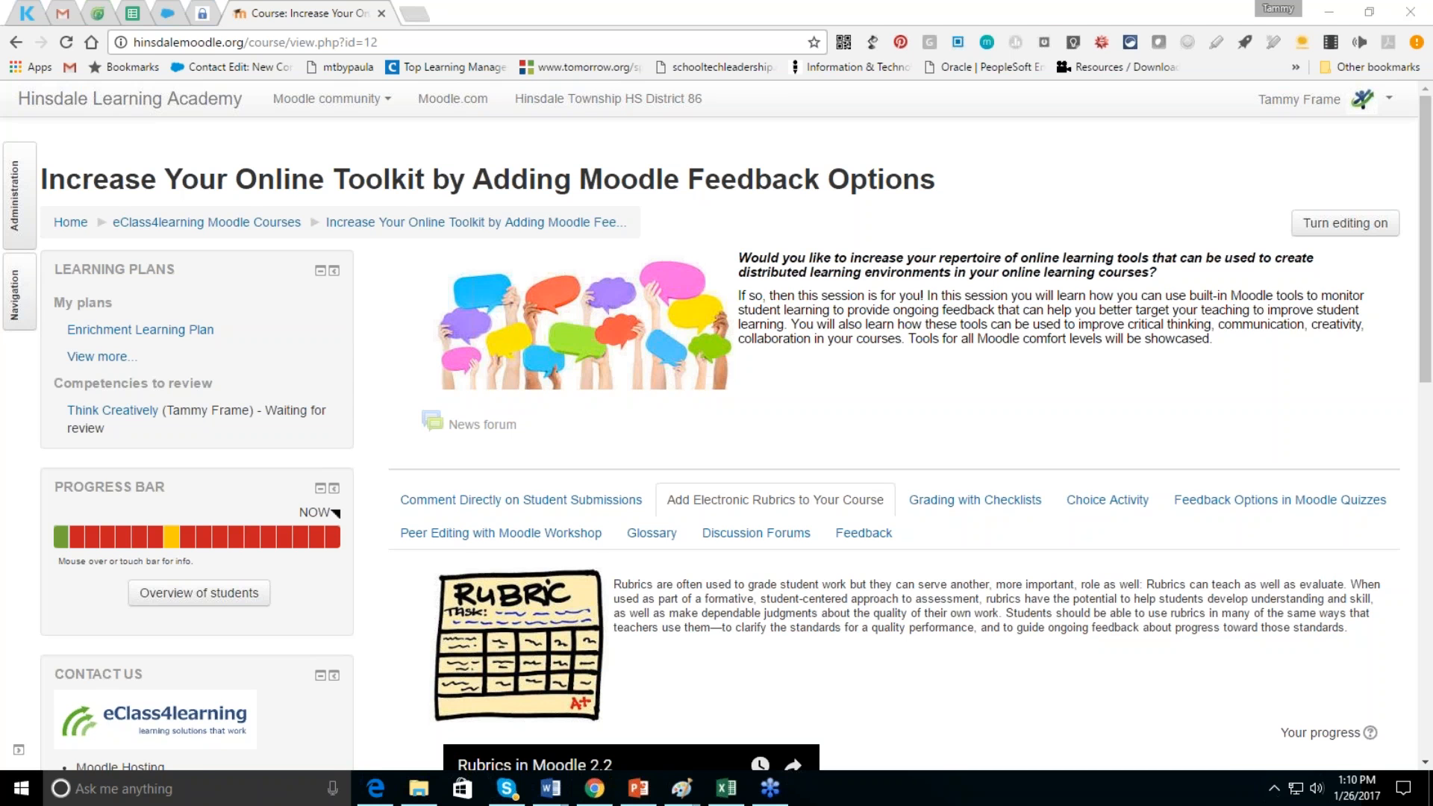
pyautogui.scroll(-1, 1427, 312)
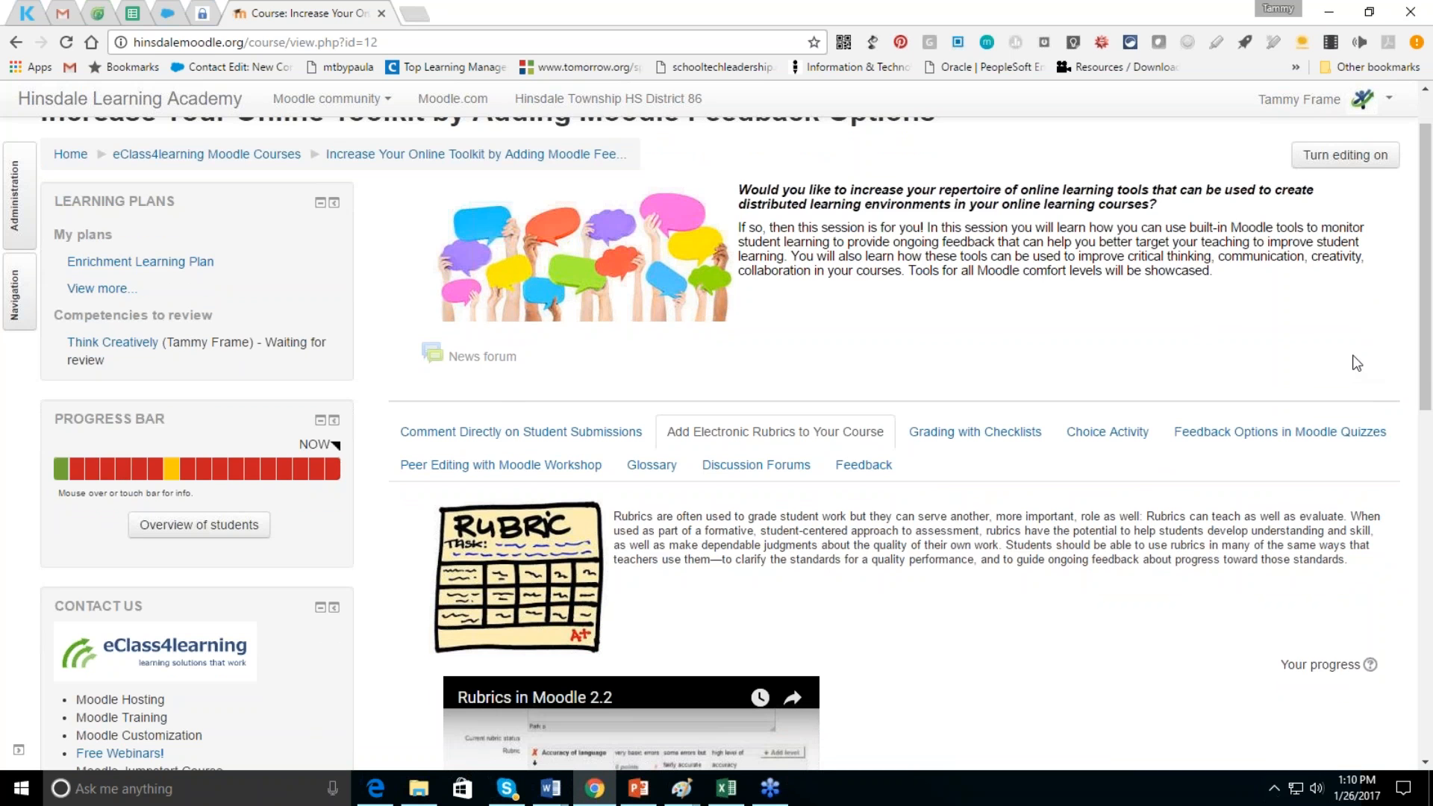
pyautogui.moveTo(1427, 378); pyautogui.dragTo(1424, 489)
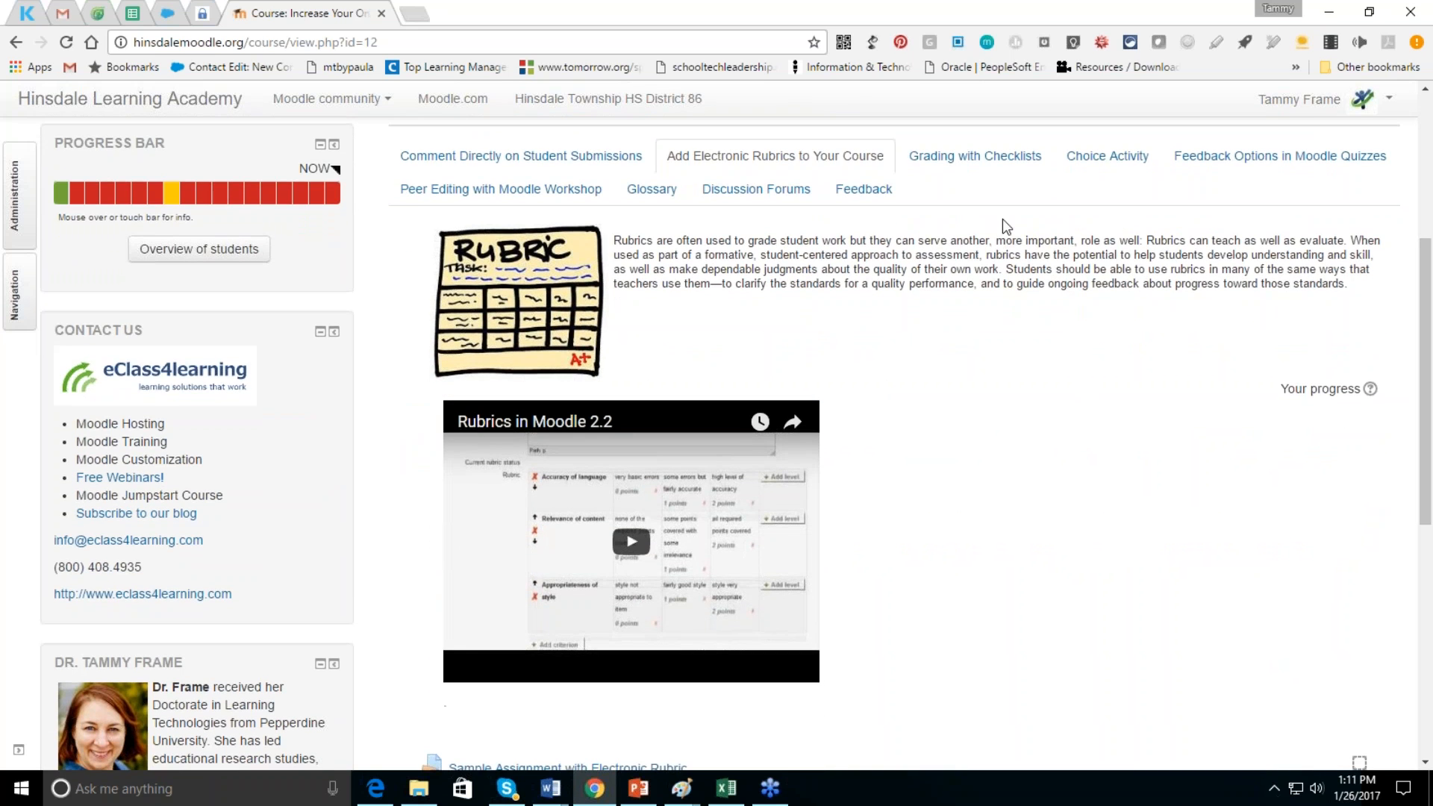
pyautogui.moveTo(1428, 410); pyautogui.dragTo(1360, 130)
pyautogui.scroll(-4, 1429, 452)
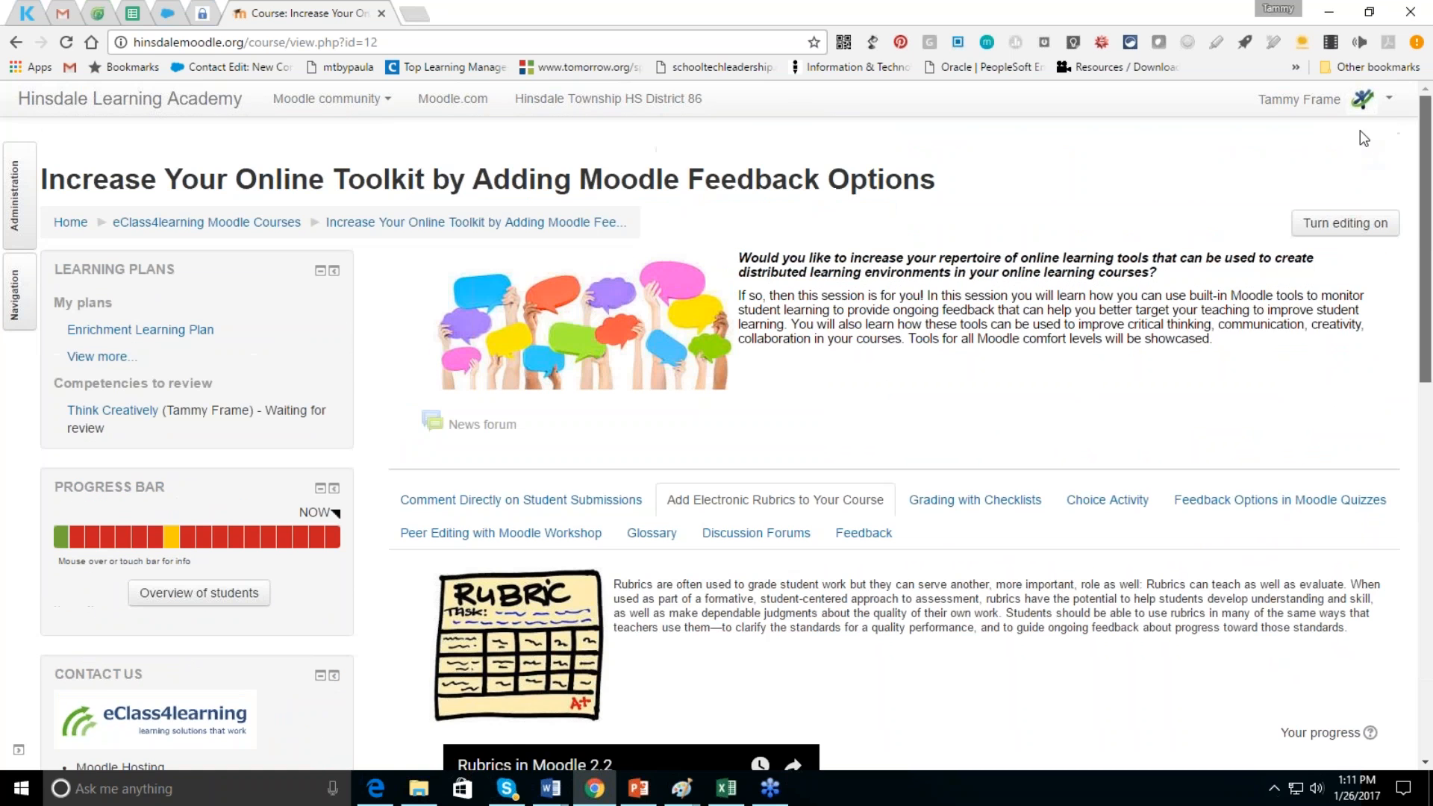
# - Turn on course editing and open the settings of "Sample Assignment with Electronic Rubric"
pyautogui.click(1340, 231)
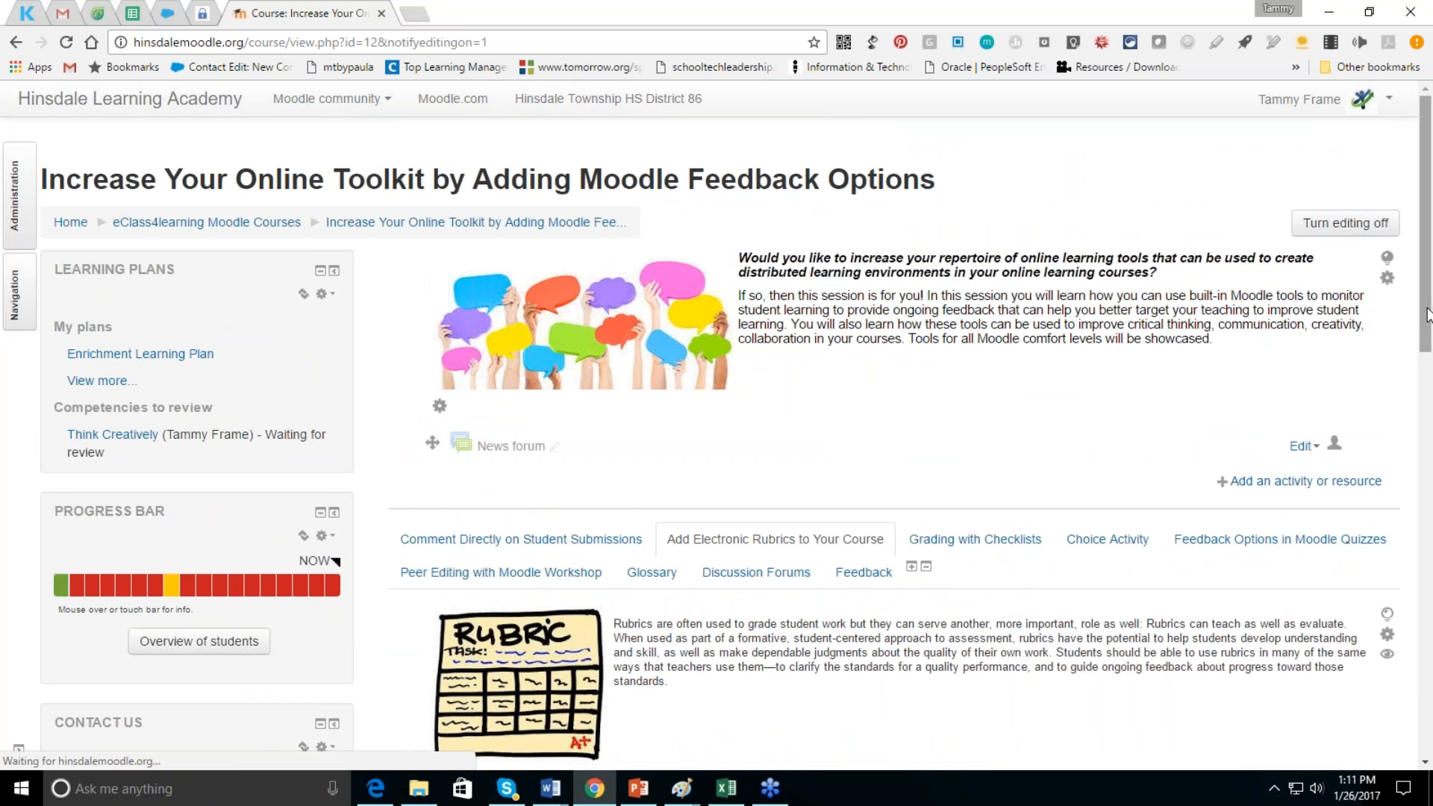
pyautogui.scroll(-8, 1428, 313)
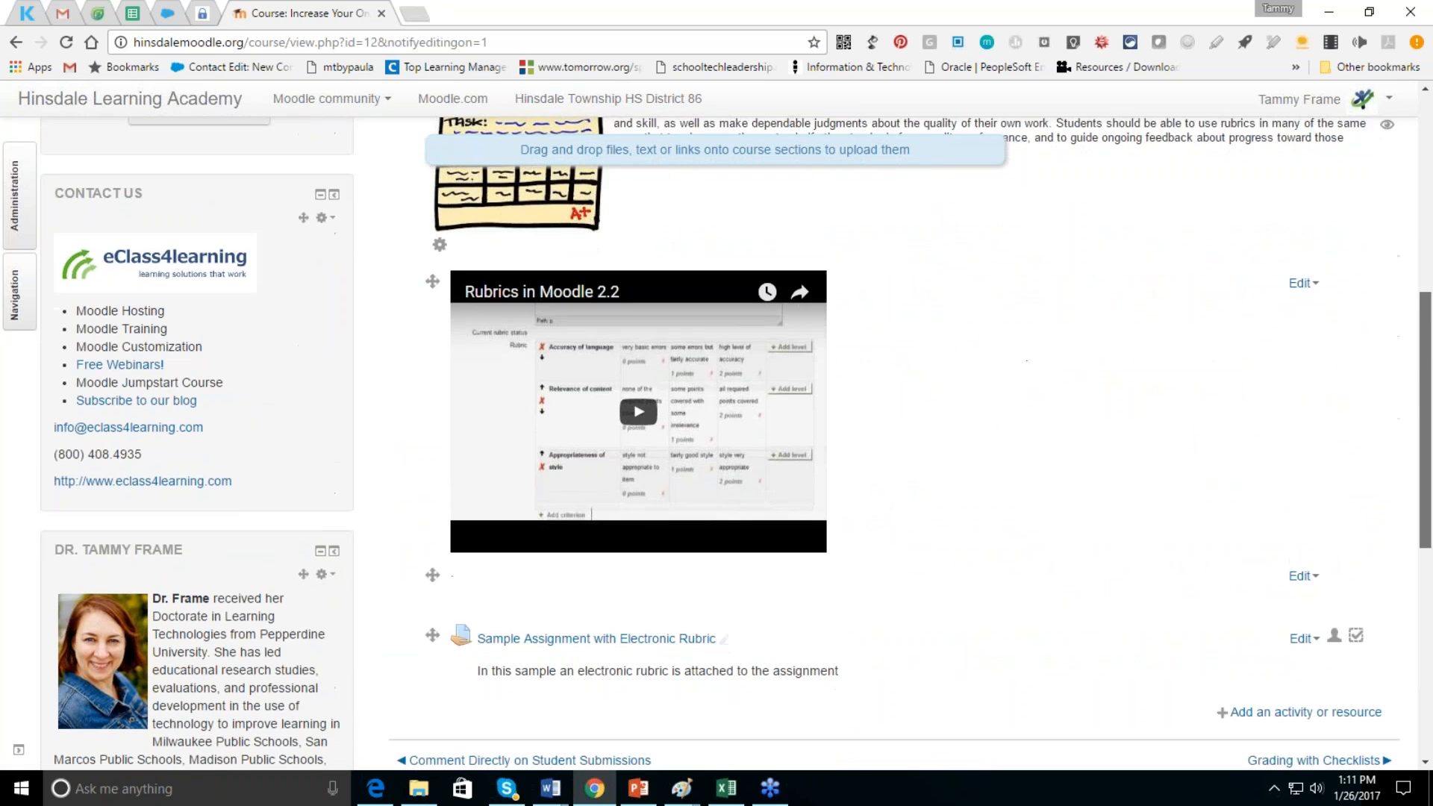
pyautogui.click(1303, 615)
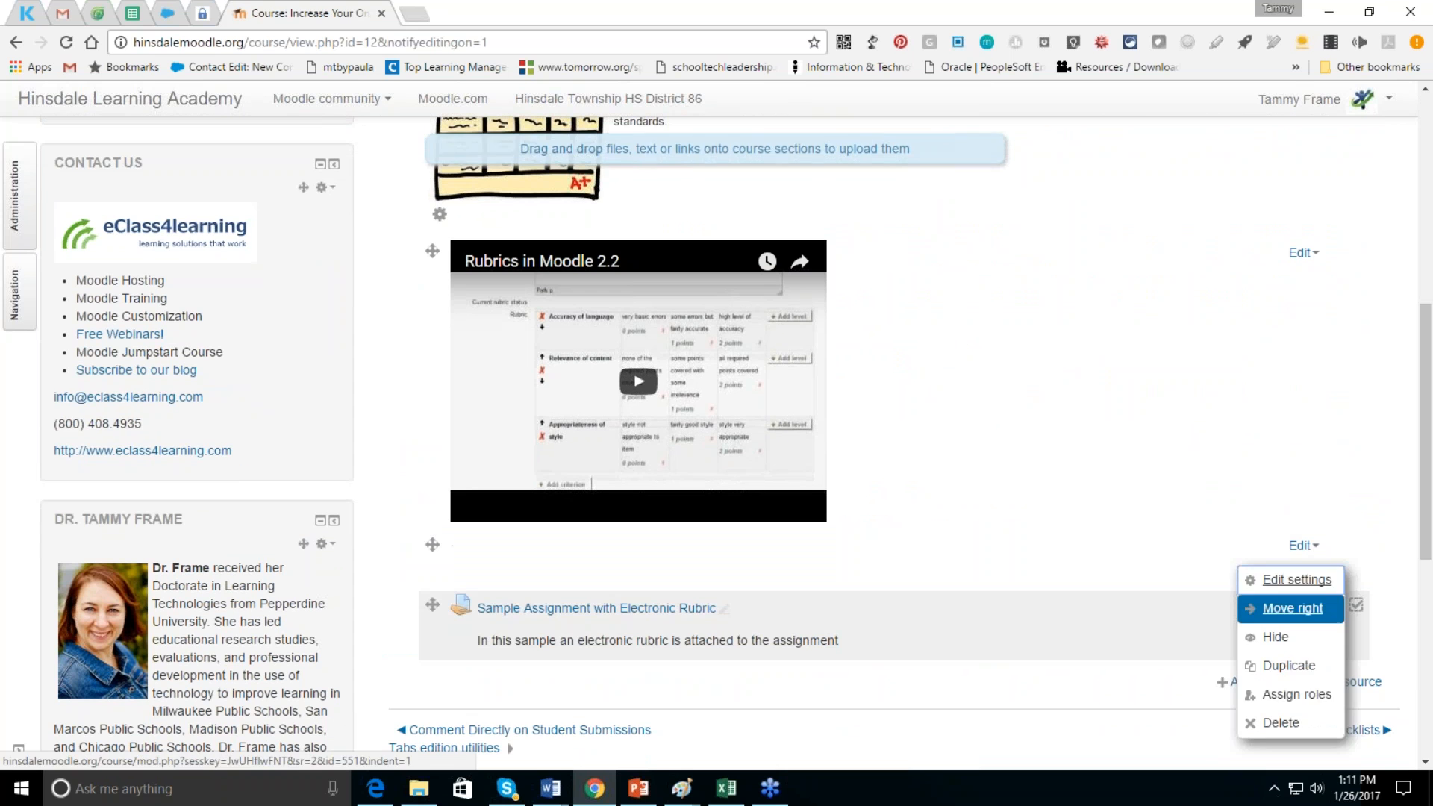
pyautogui.click(1298, 580)
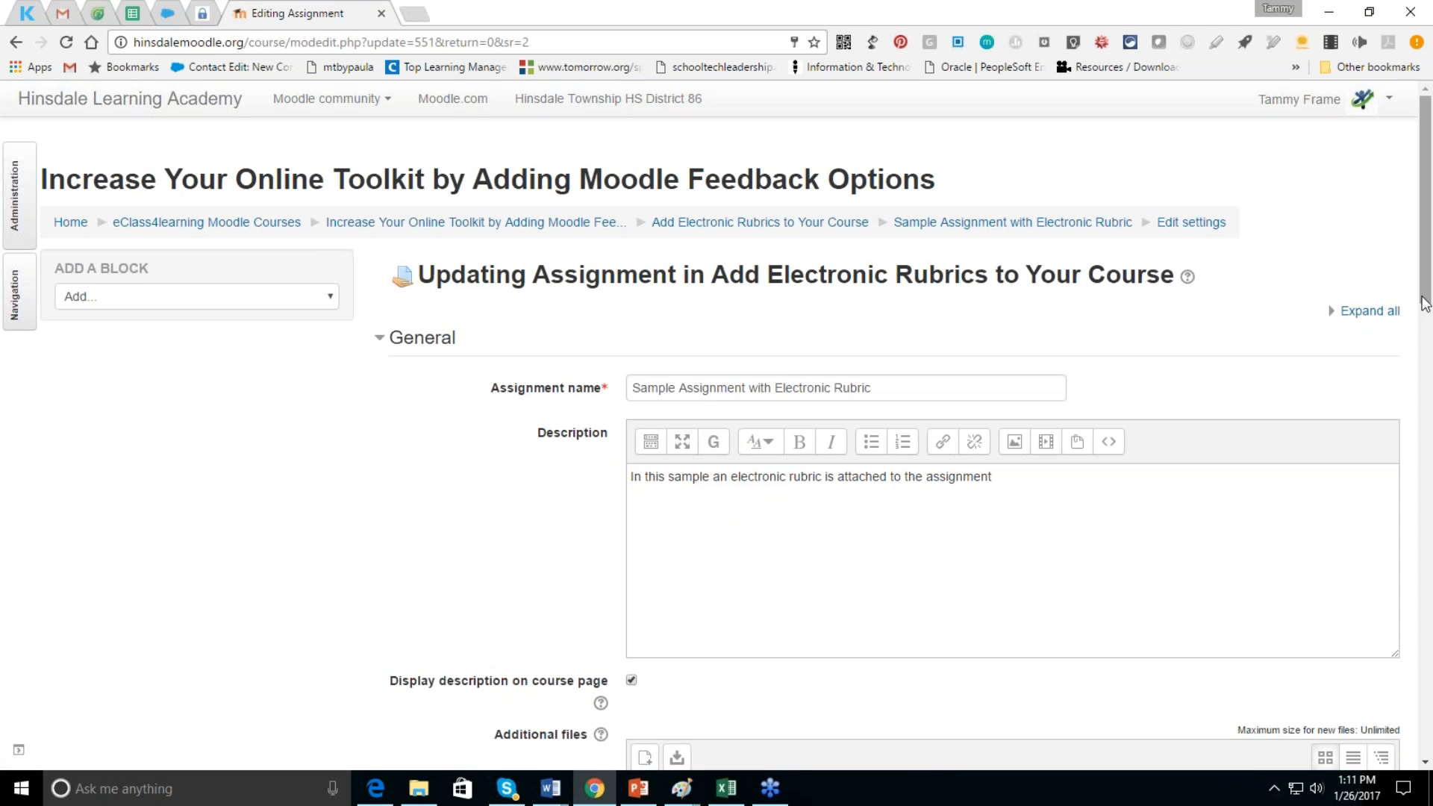
# - Enable the Communication and Collaboration and Speaking Skills outcomes for the assignment
pyautogui.moveTo(1426, 303); pyautogui.dragTo(1427, 724)
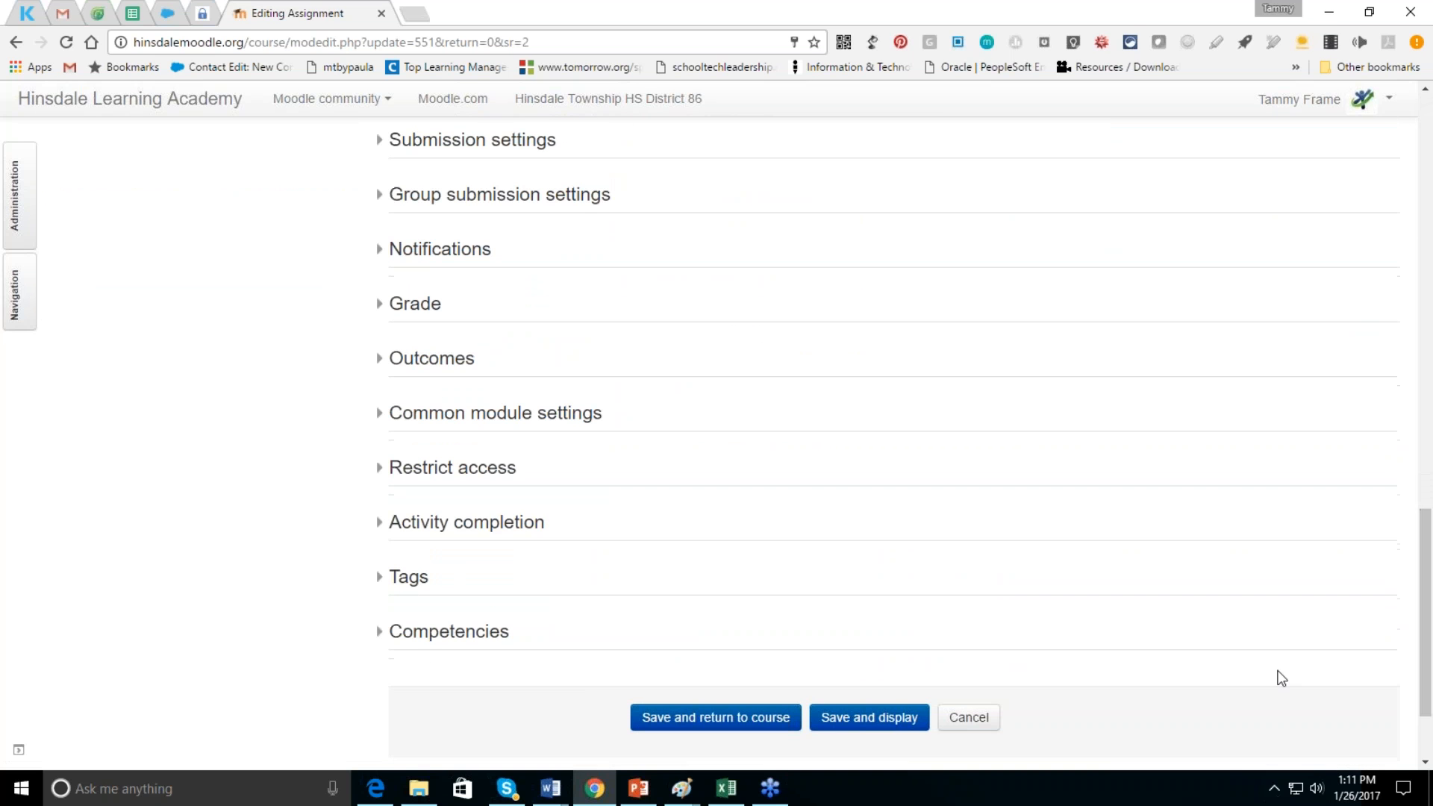
pyautogui.click(430, 366)
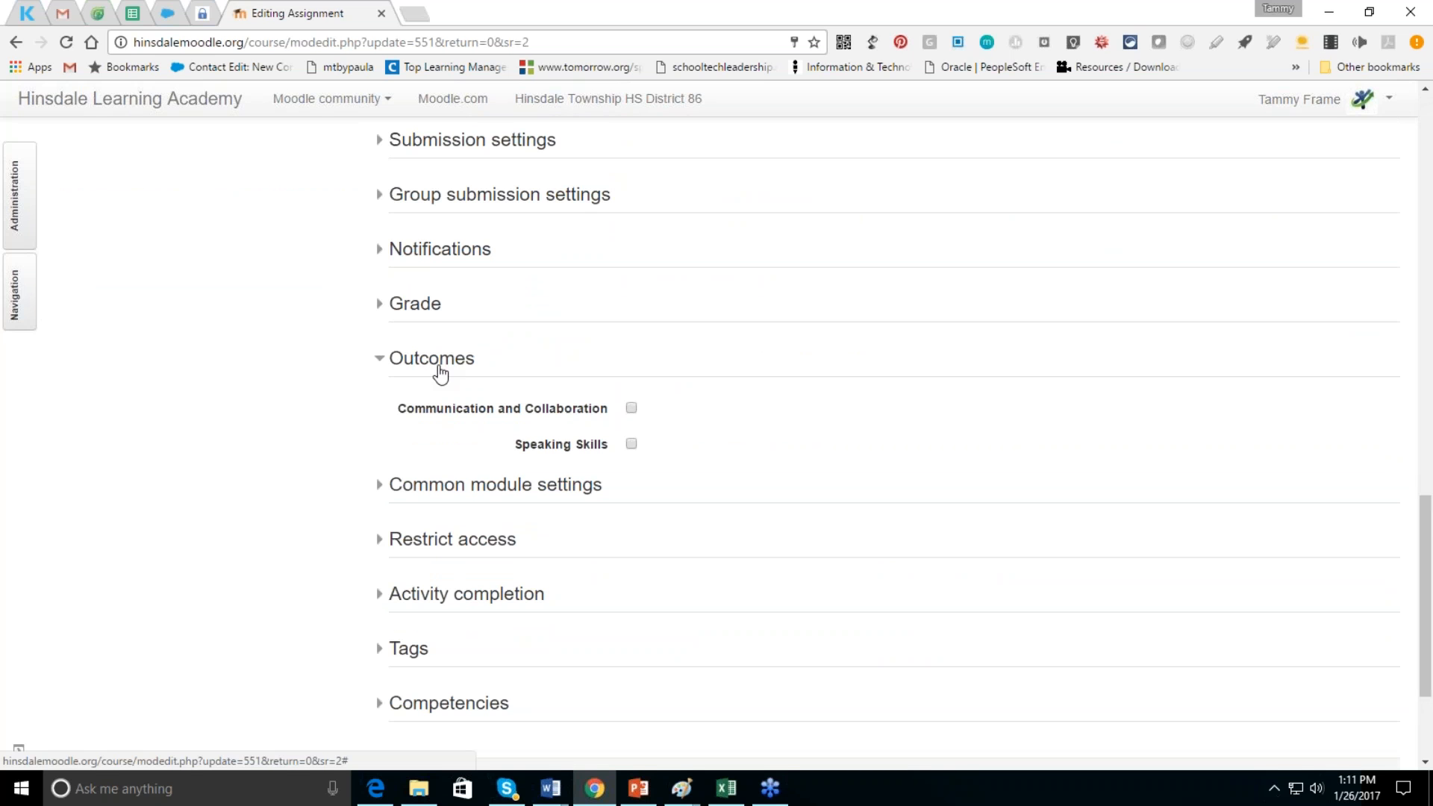
pyautogui.click(632, 444)
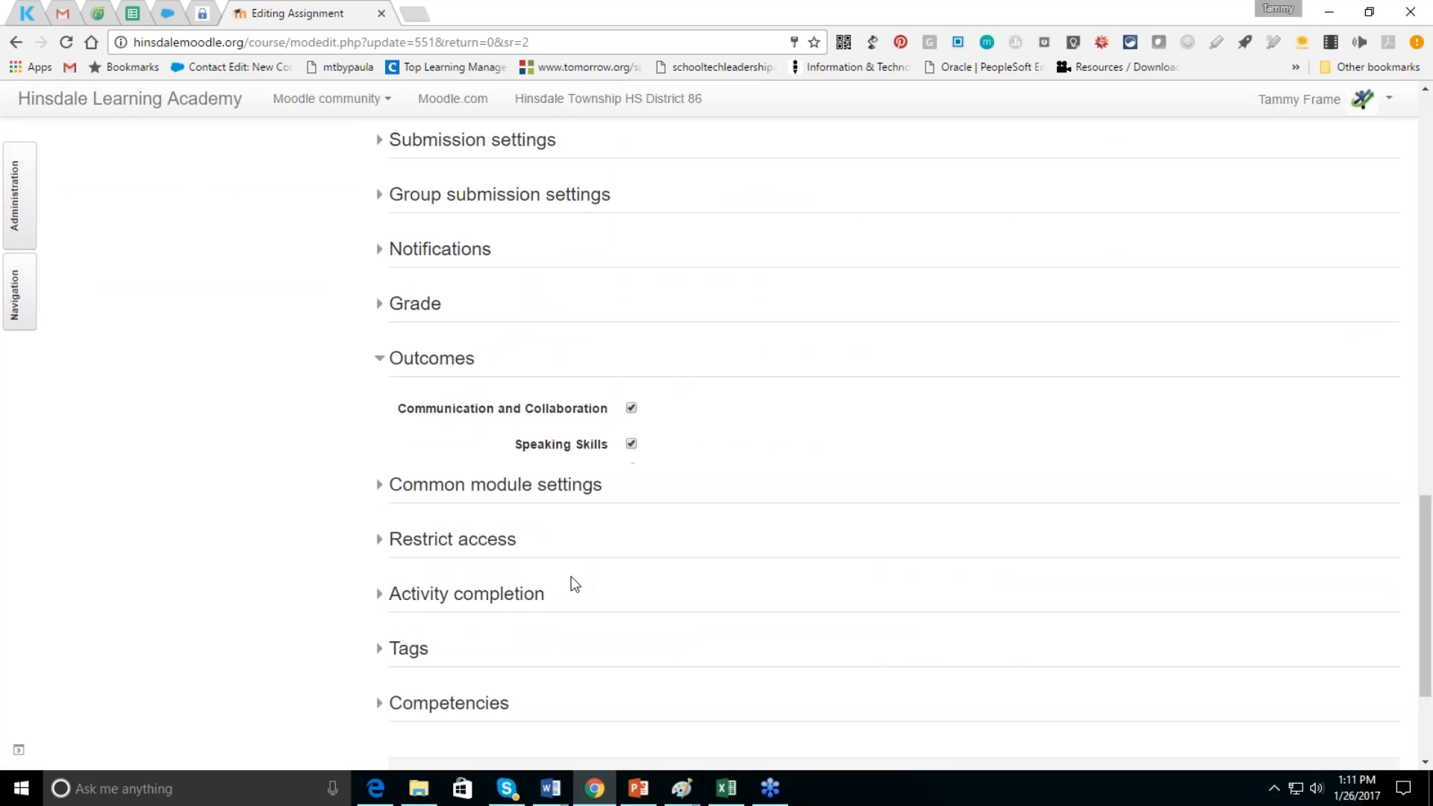
# - Link the course competency "Work Creatively with Others WC1" to the assignment in its Competencies settings
pyautogui.click(473, 707)
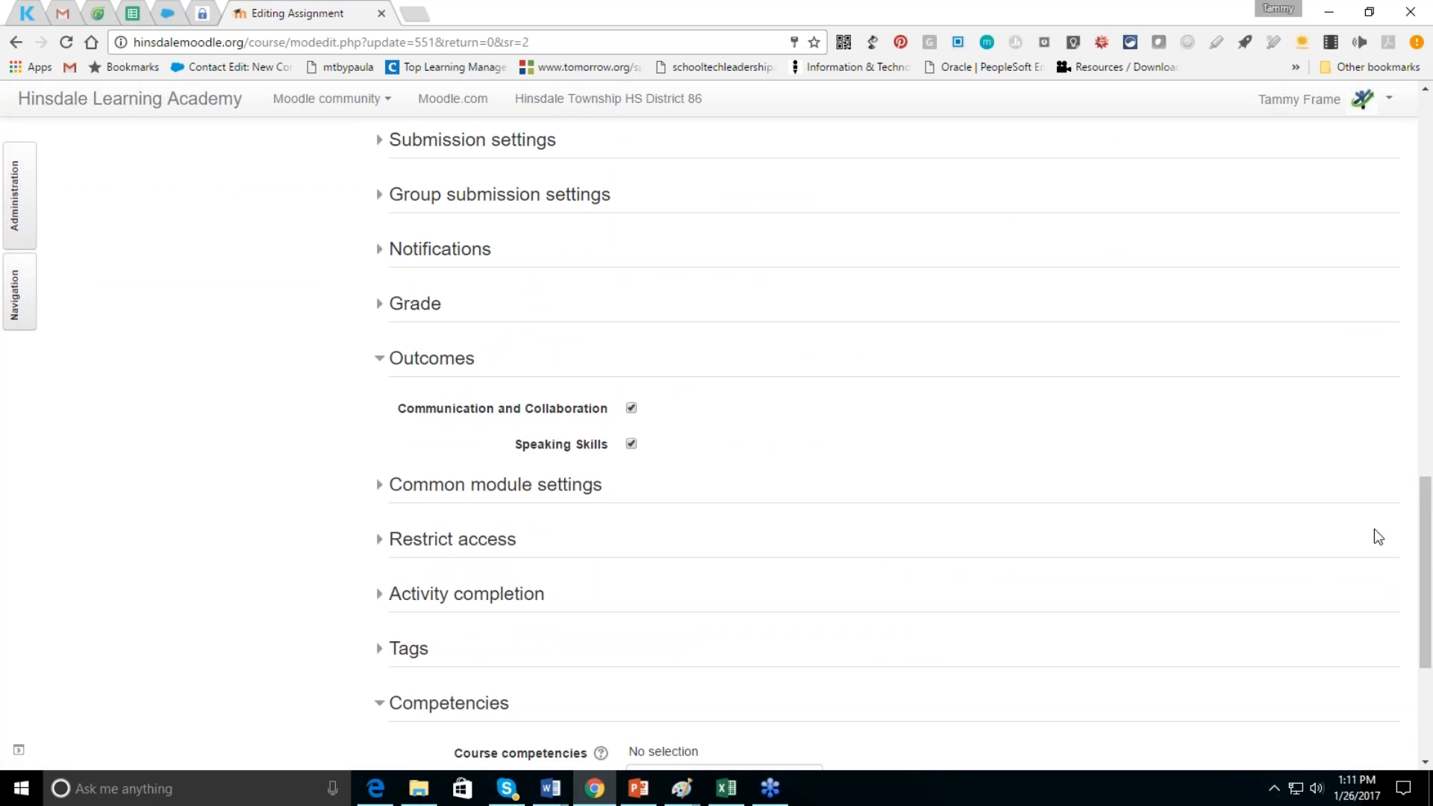
pyautogui.scroll(-4, 1404, 675)
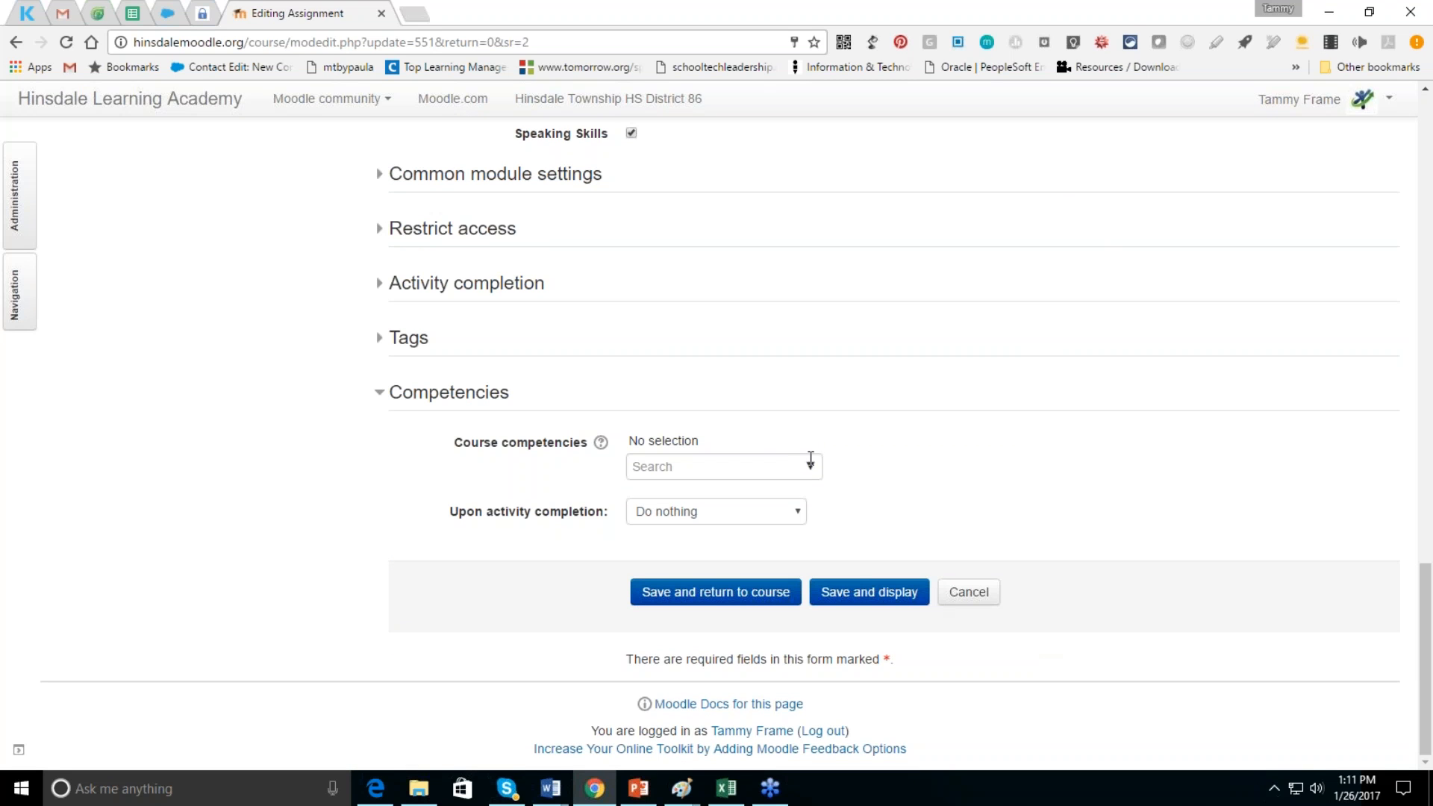
pyautogui.click(811, 462)
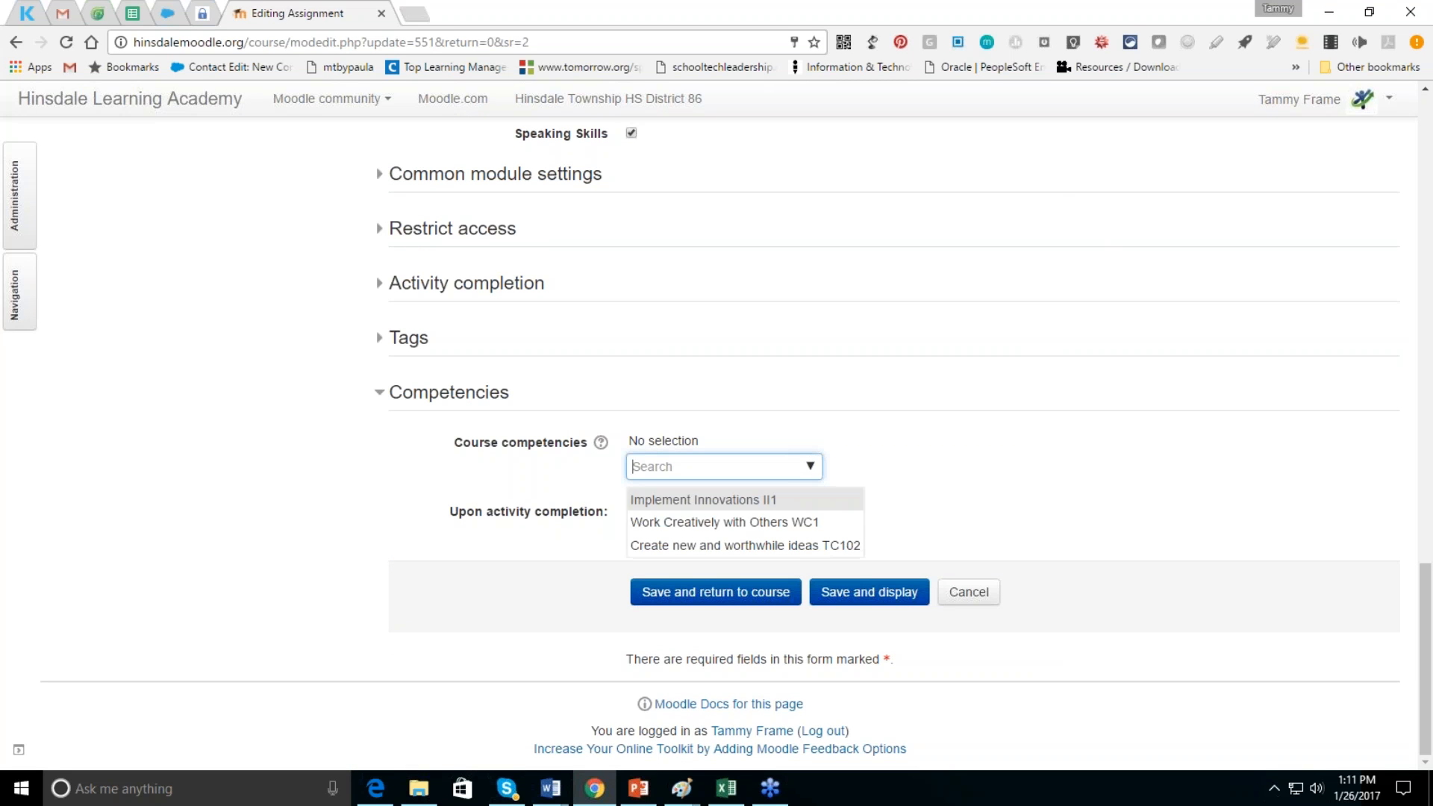
pyautogui.click(813, 524)
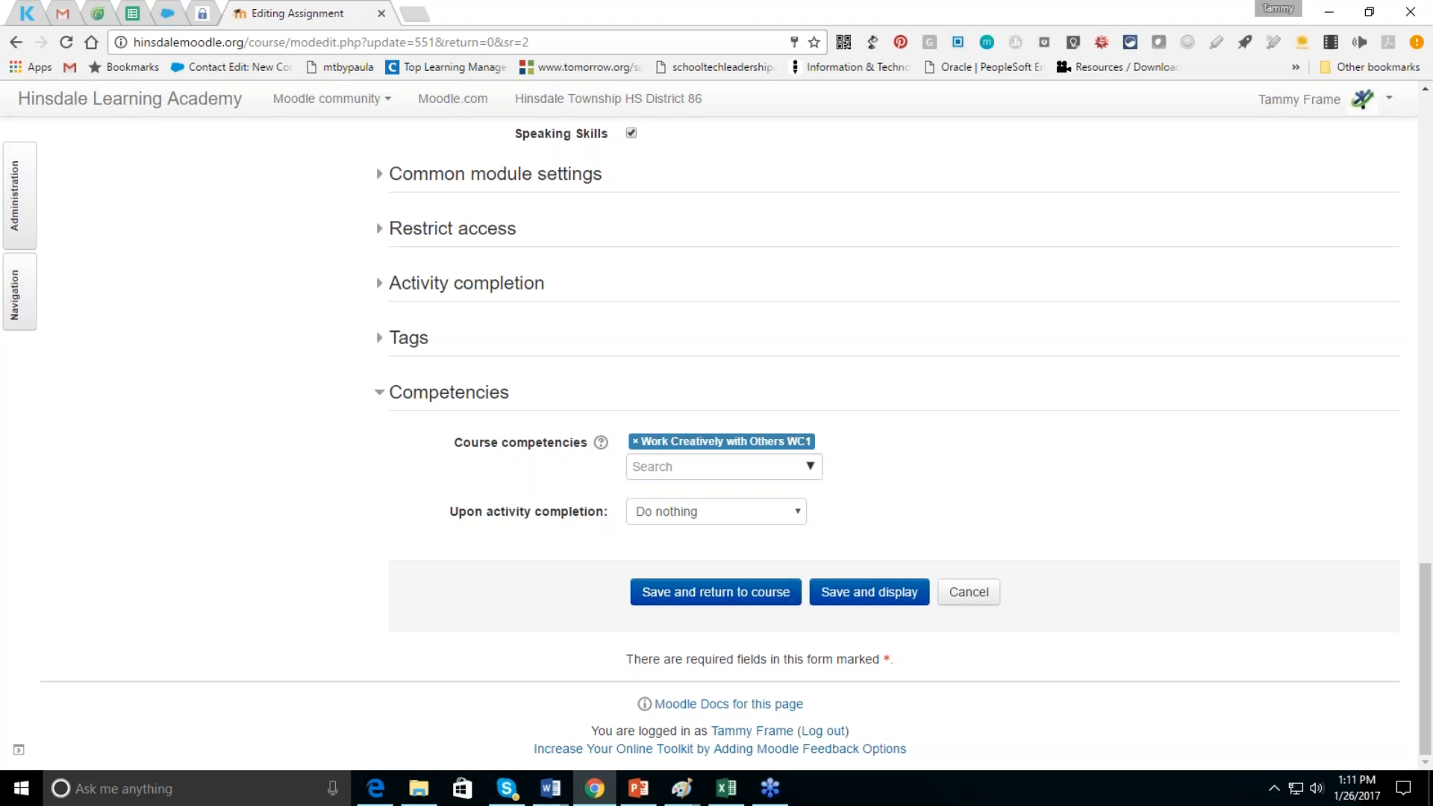
# - Set the assignment's action upon activity completion to "Complete the competency", then save the settings and display the assignment
pyautogui.click(789, 523)
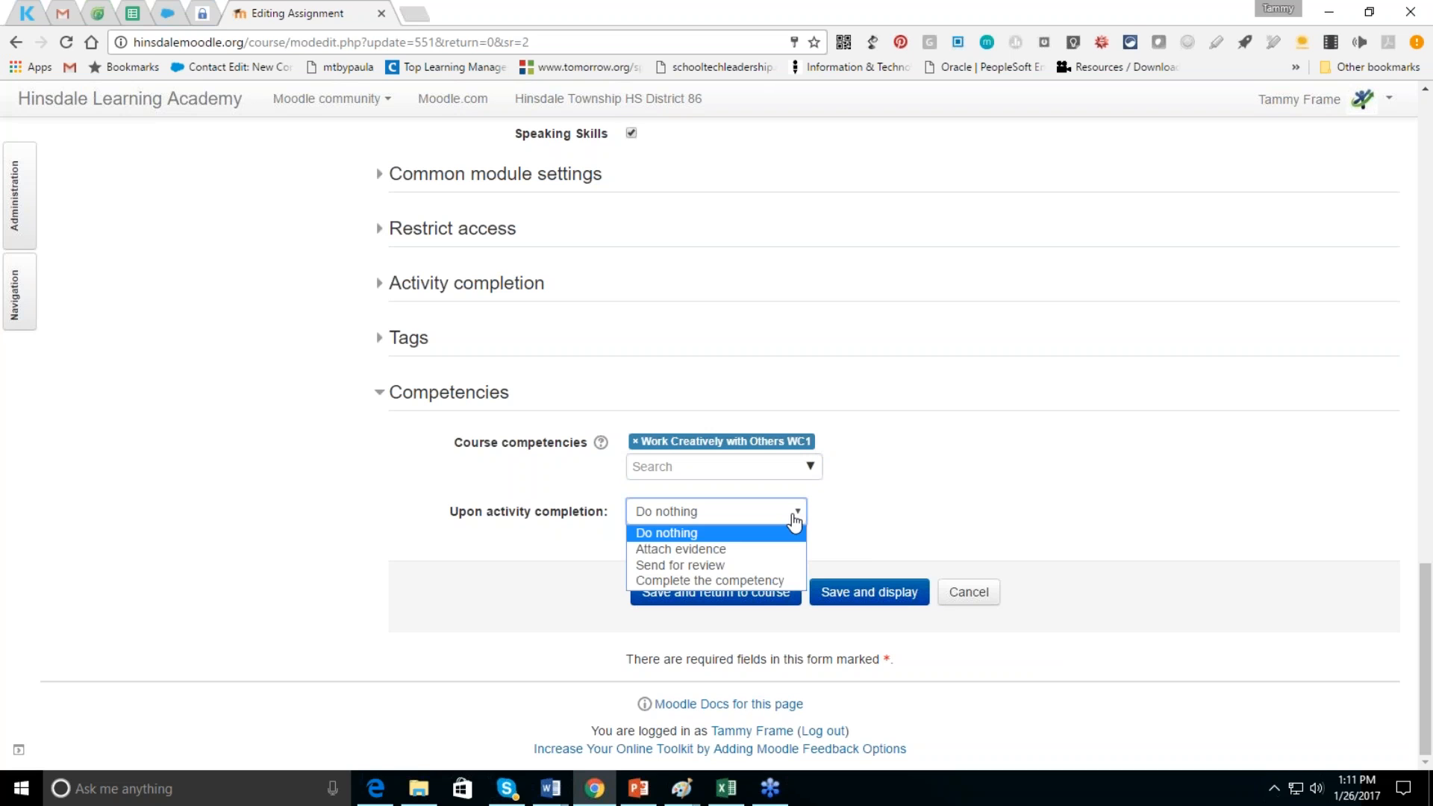
pyautogui.moveTo(1426, 575); pyautogui.dragTo(1426, 478)
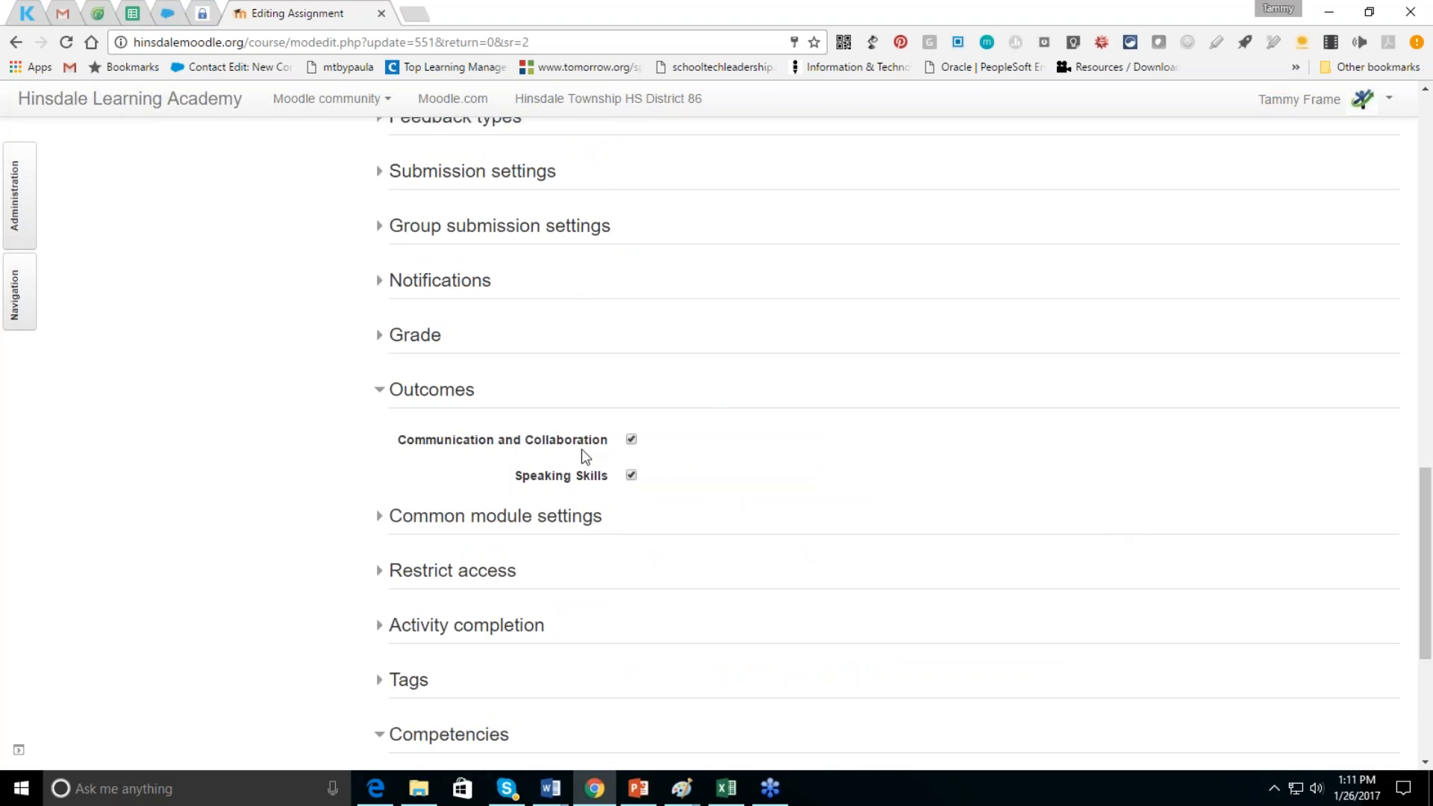
pyautogui.moveTo(1427, 560); pyautogui.dragTo(1423, 689)
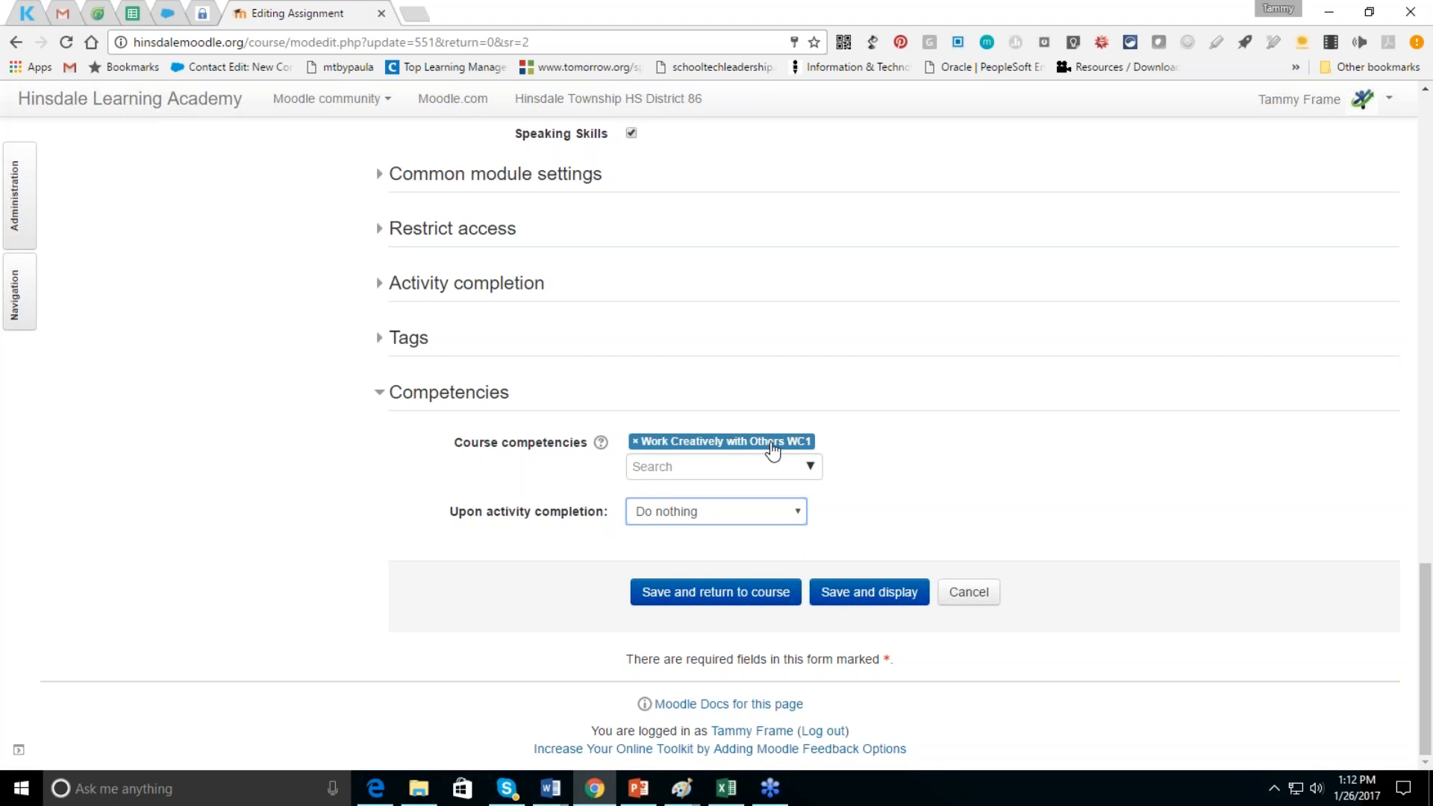
pyautogui.click(775, 517)
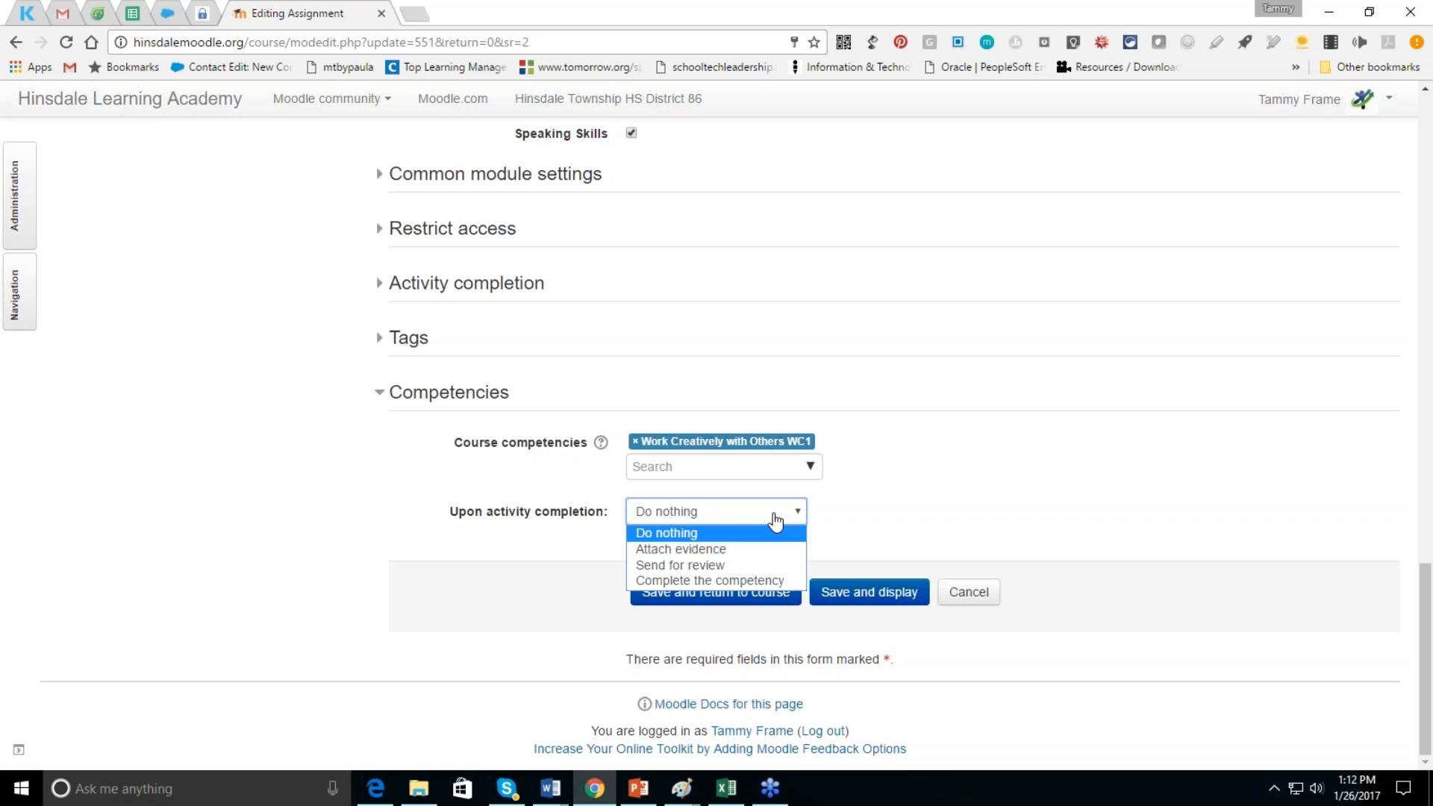
pyautogui.click(768, 582)
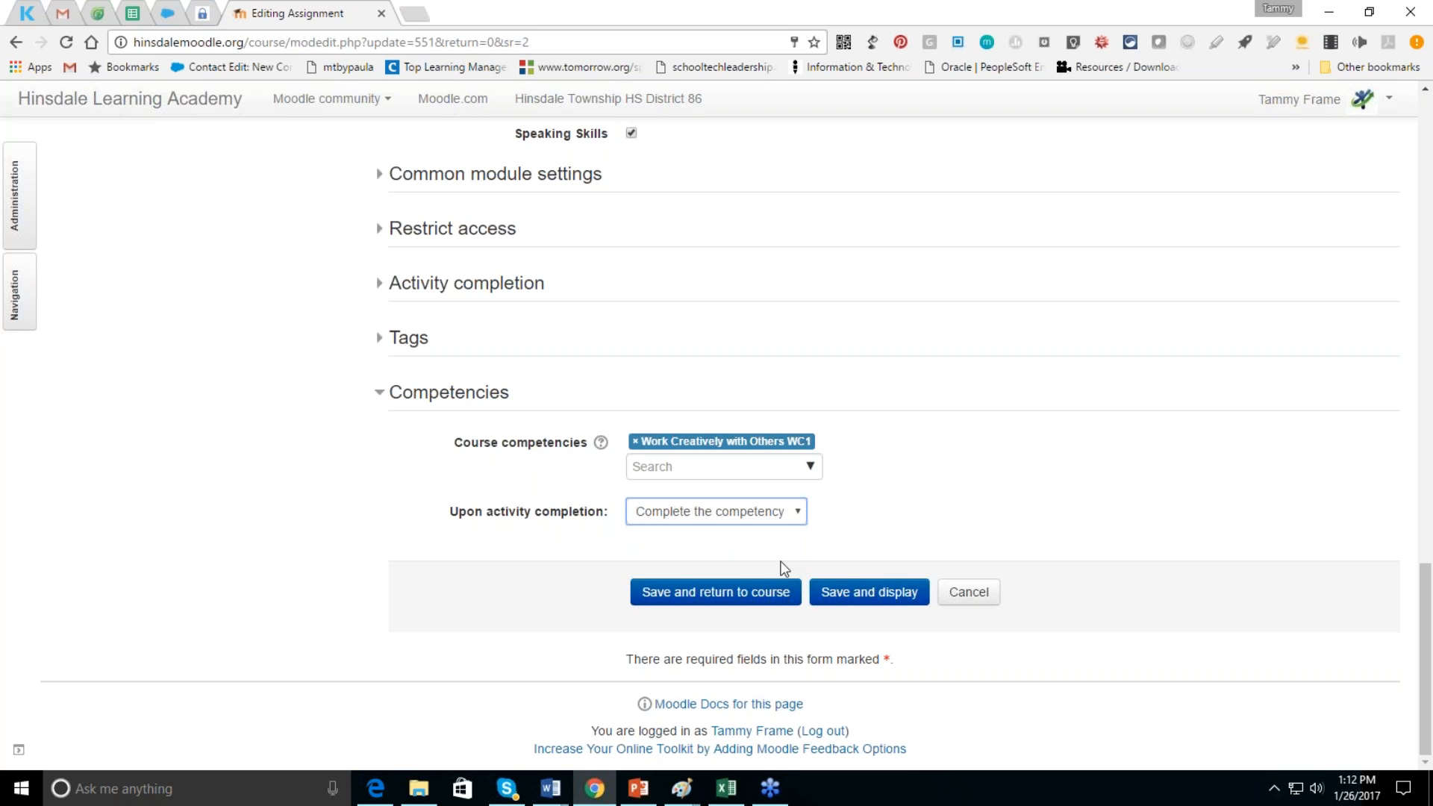
pyautogui.click(850, 597)
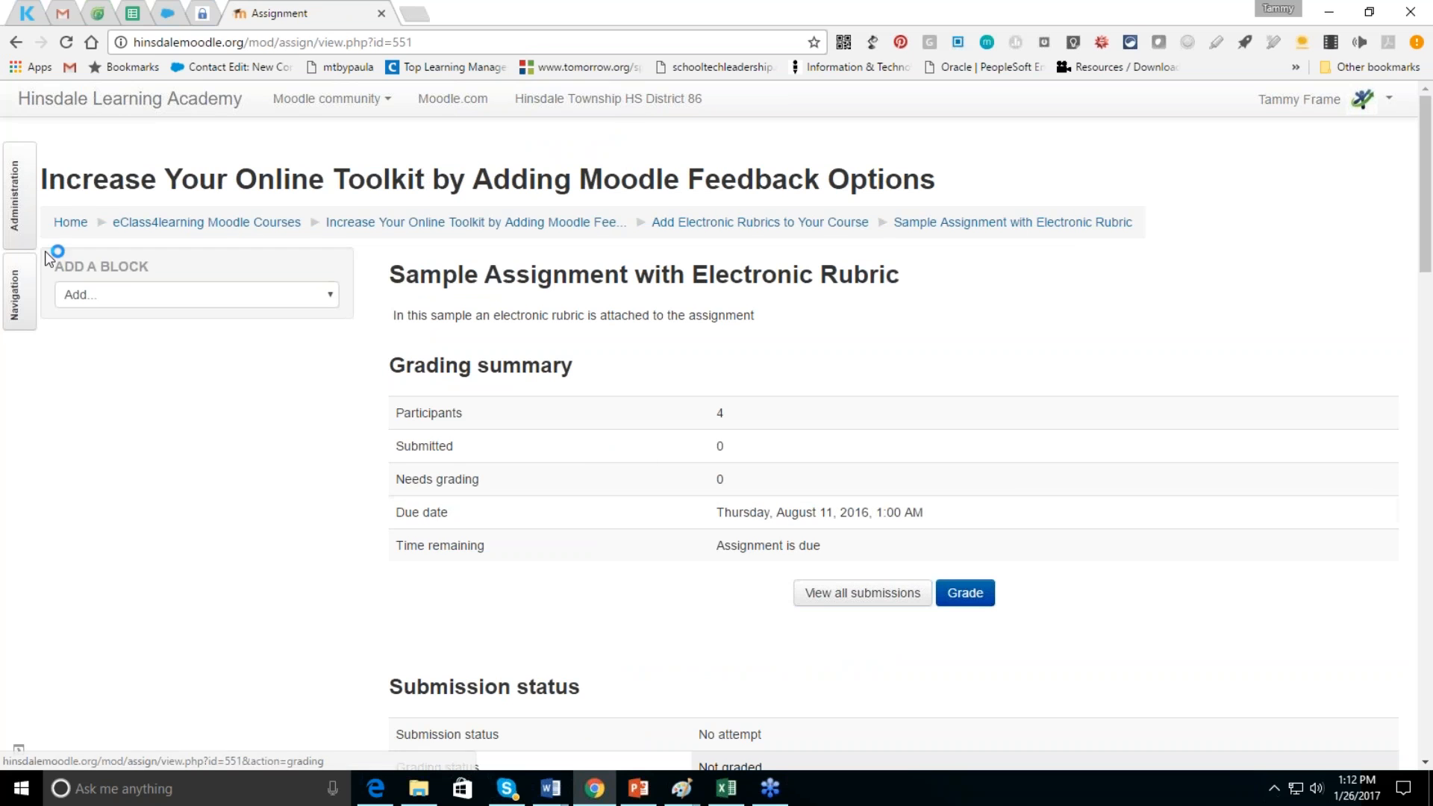
# - Open the course grades and review the outcome items listed with the assignments in the user report
pyautogui.click(18, 219)
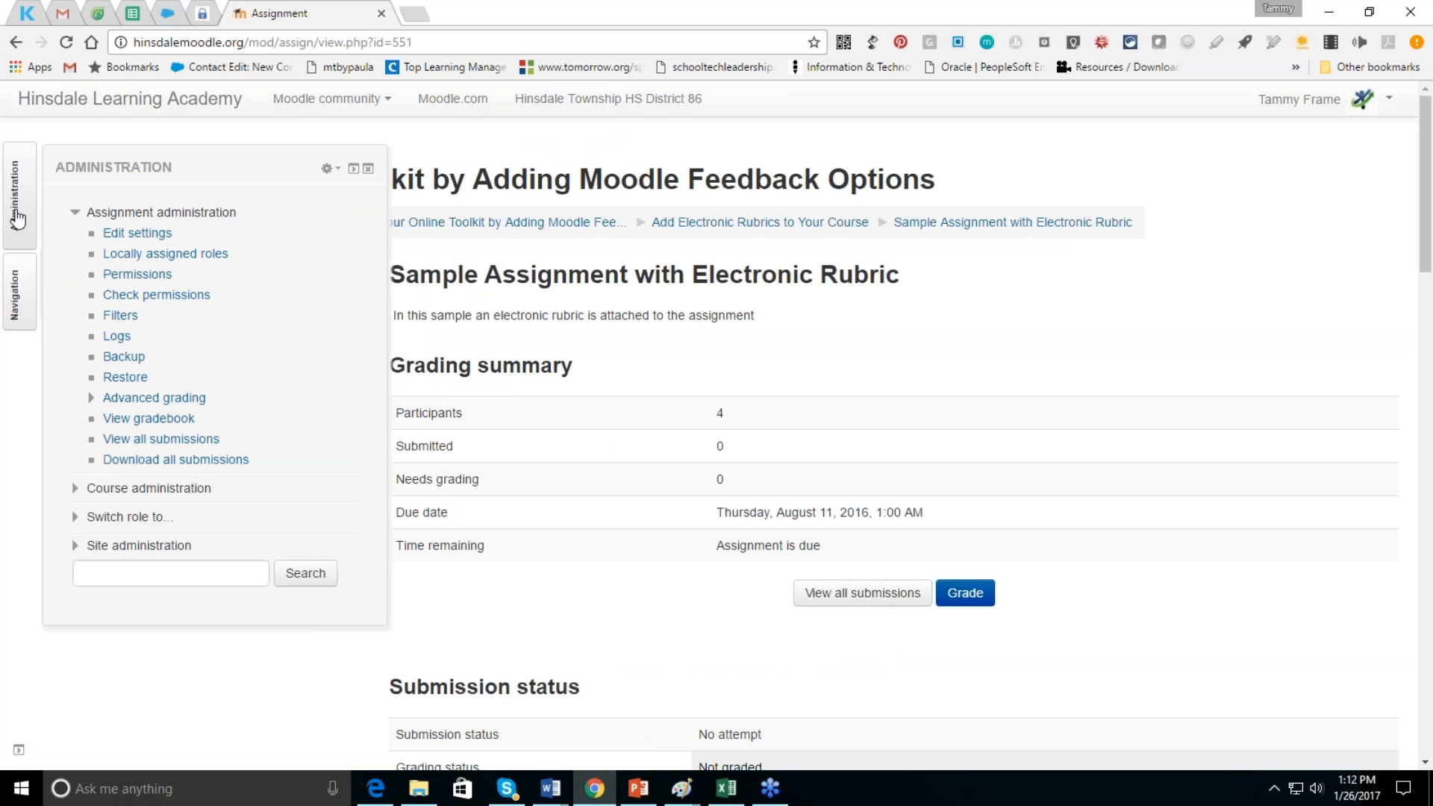
pyautogui.click(146, 489)
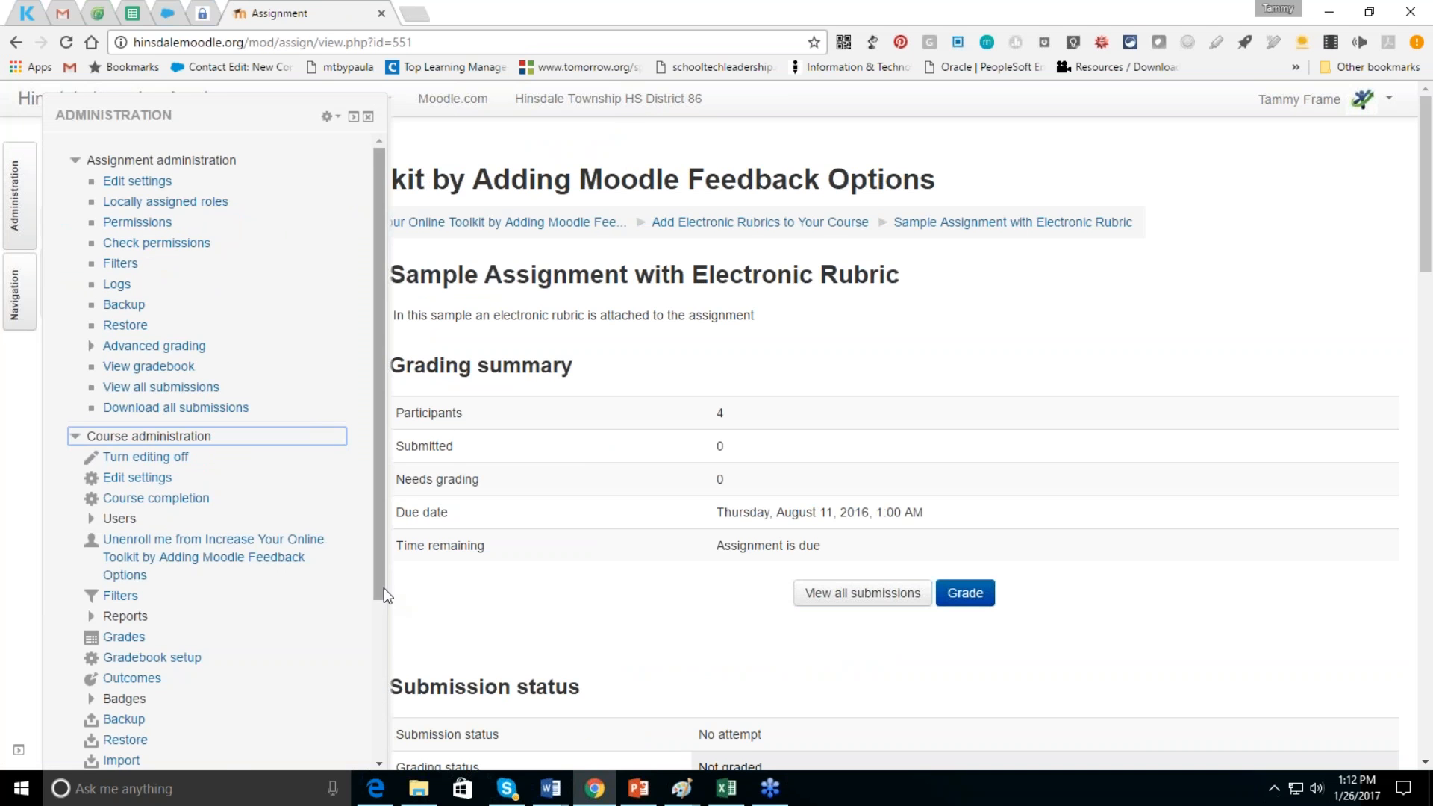
pyautogui.moveTo(374, 576); pyautogui.dragTo(369, 705)
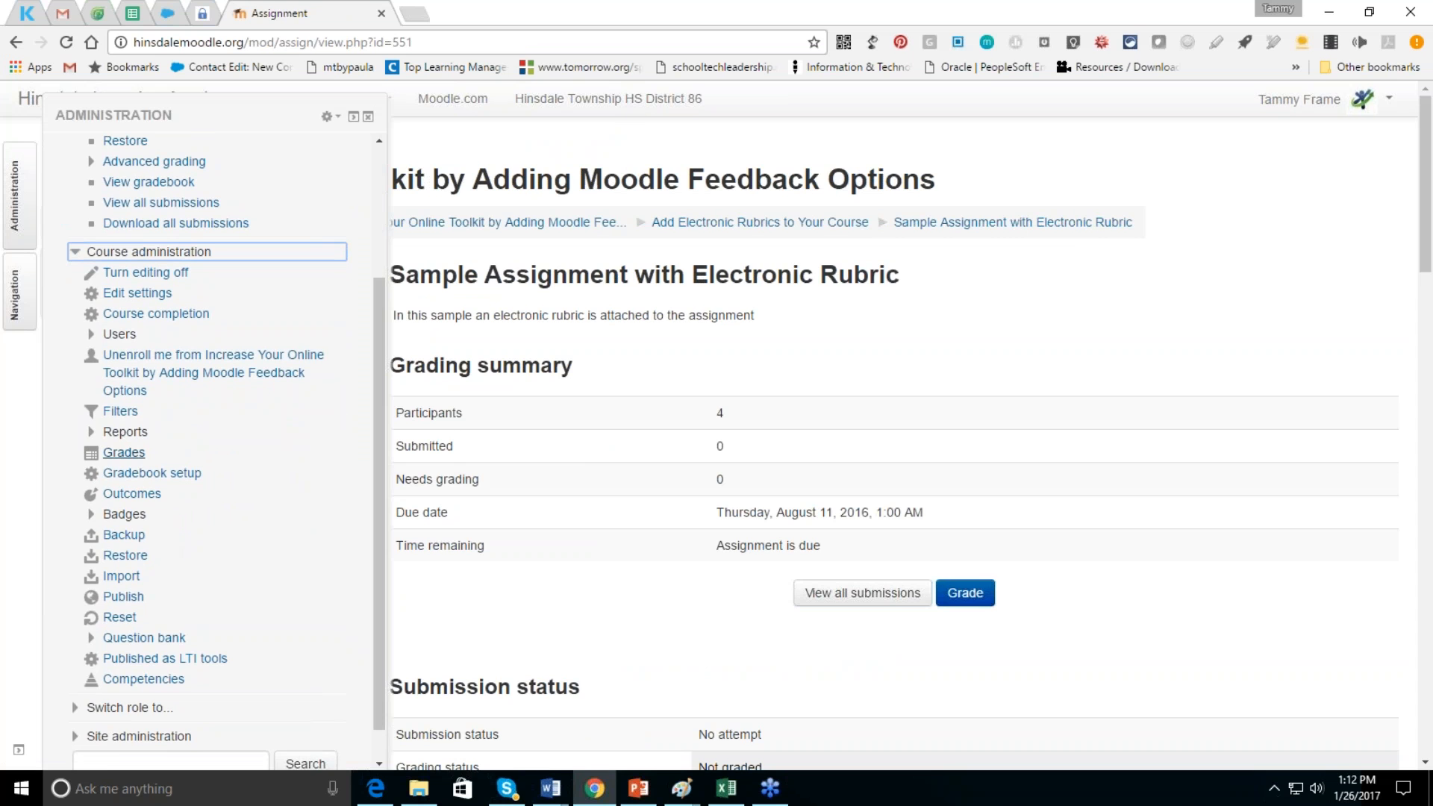
pyautogui.click(124, 452)
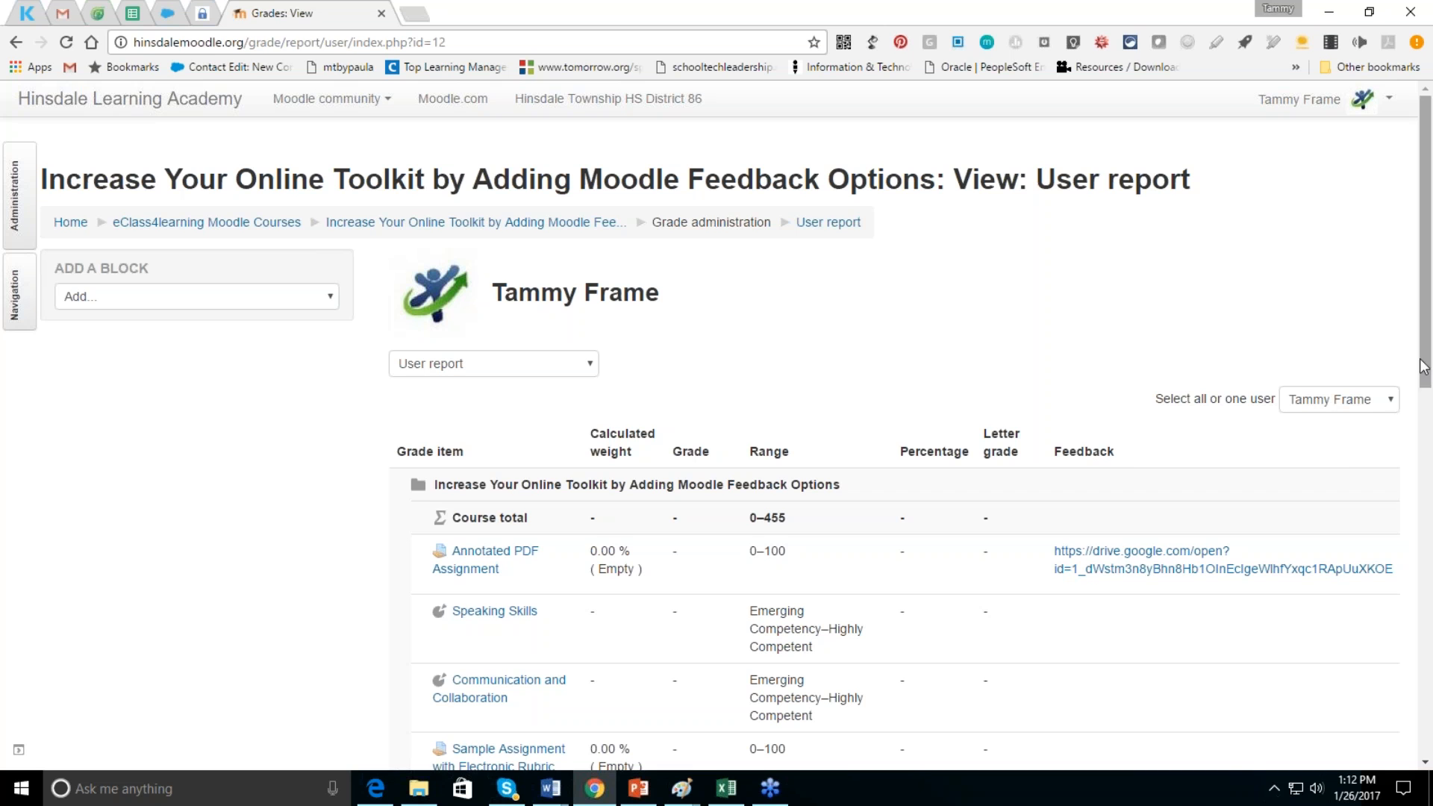
pyautogui.moveTo(1425, 367); pyautogui.dragTo(1422, 459)
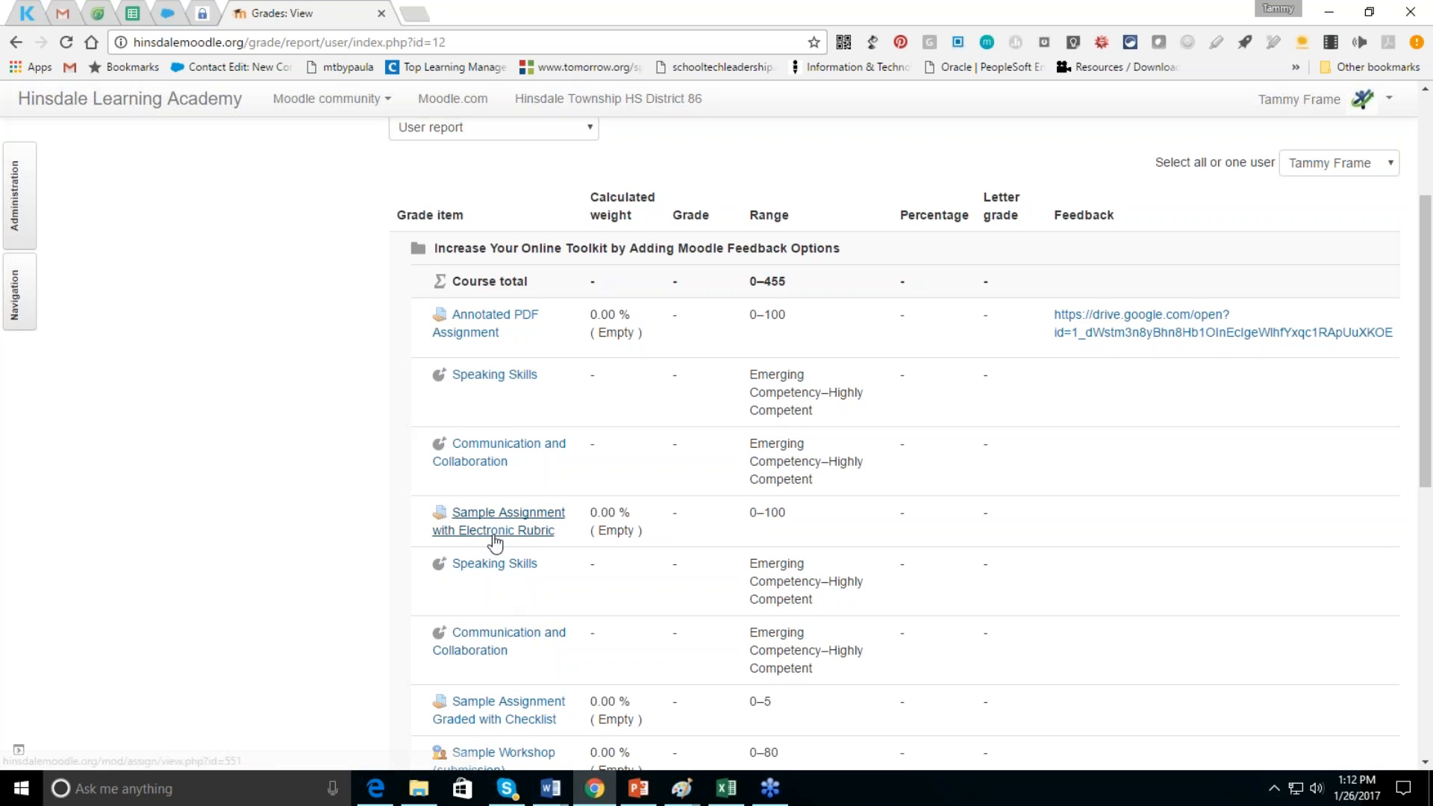
pyautogui.moveTo(1426, 419); pyautogui.dragTo(1427, 341)
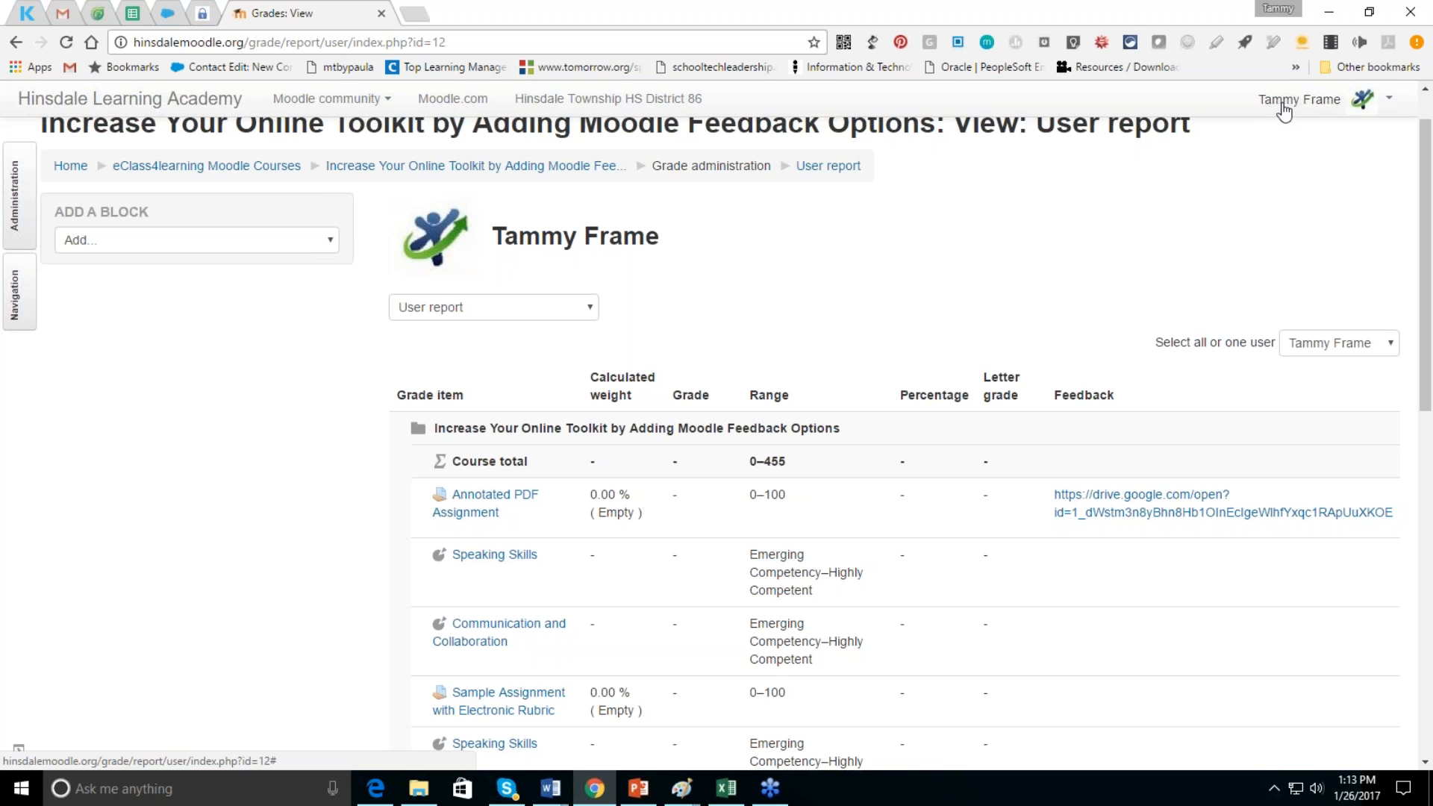
# - Open the list of learning plans from the own user profile
pyautogui.click(1388, 102)
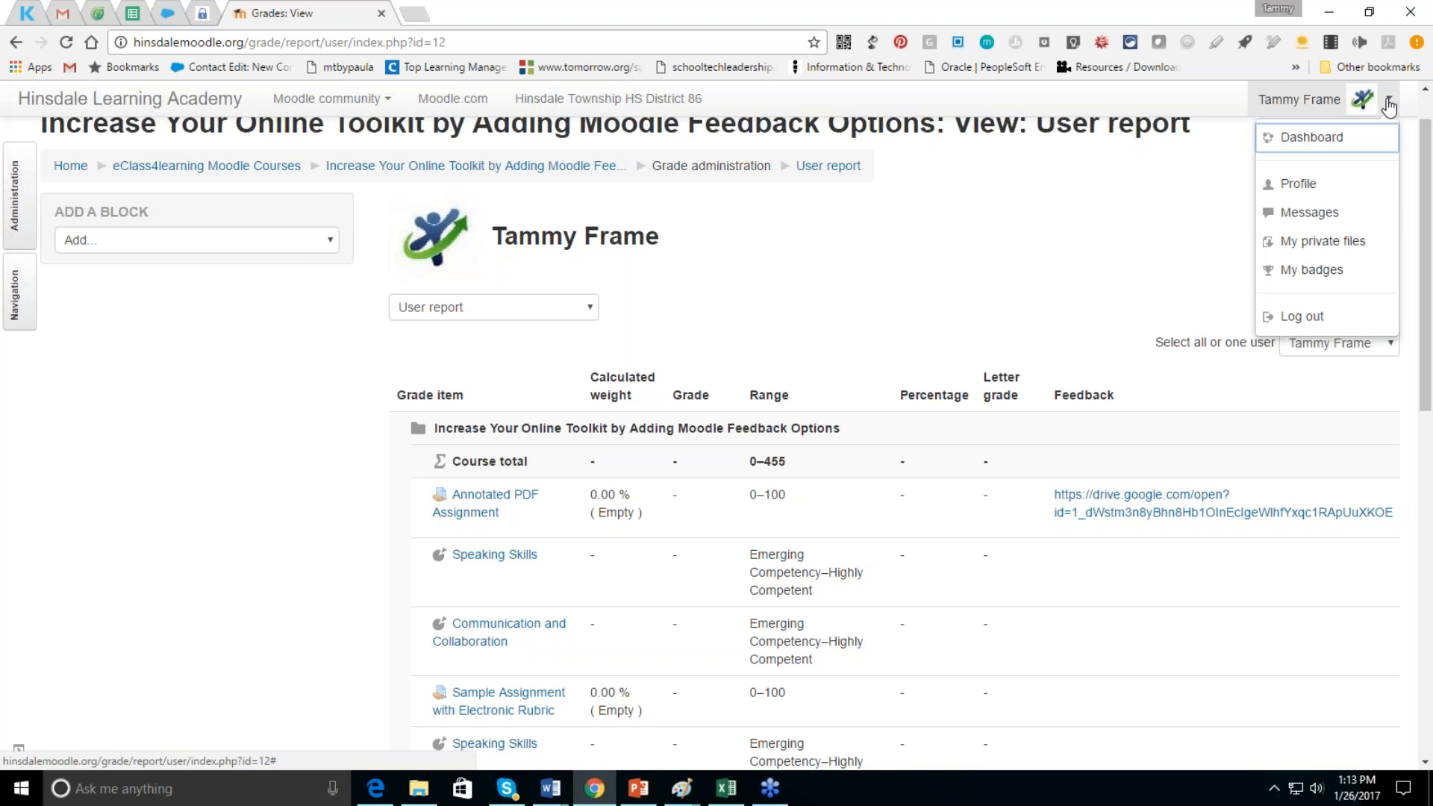
pyautogui.click(1303, 183)
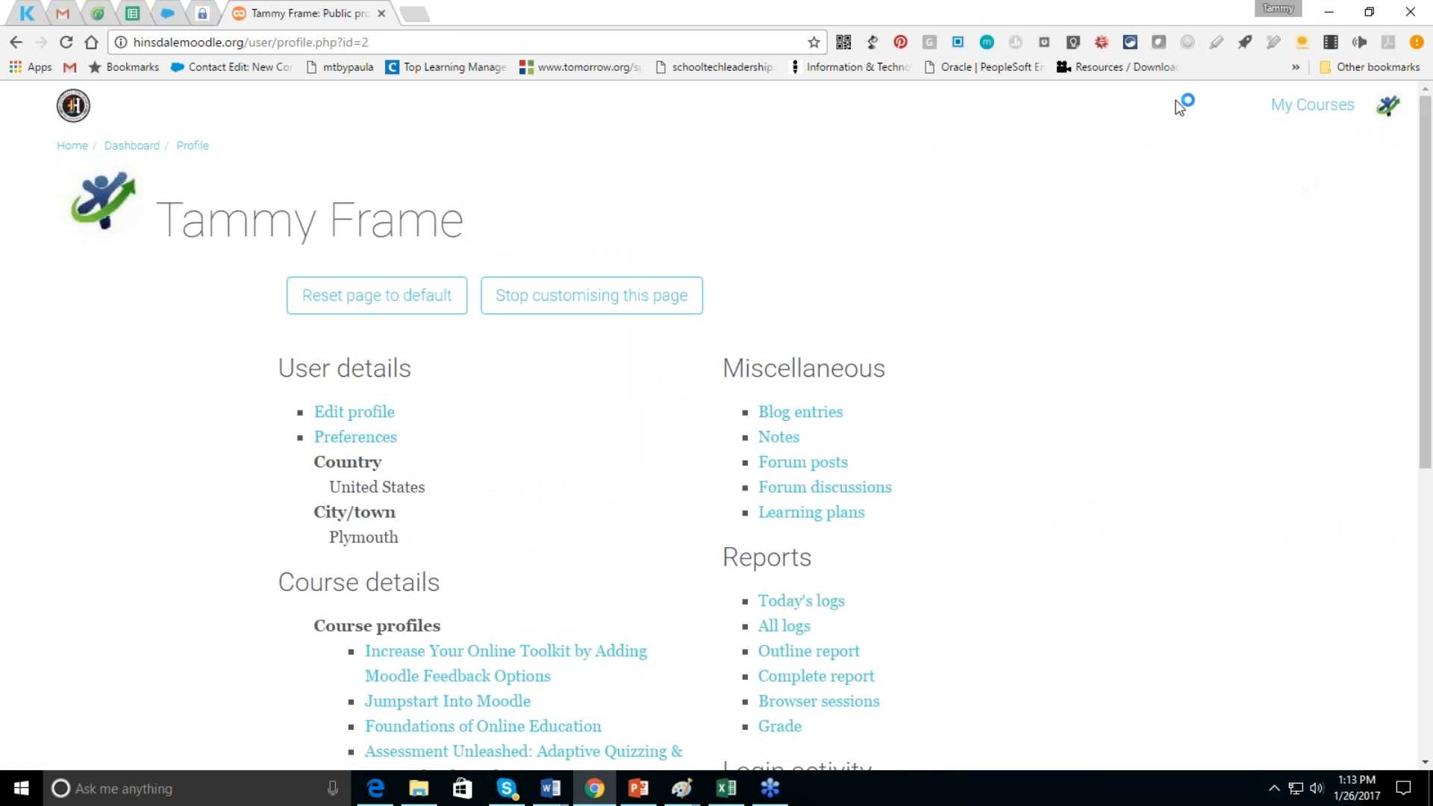
pyautogui.click(820, 525)
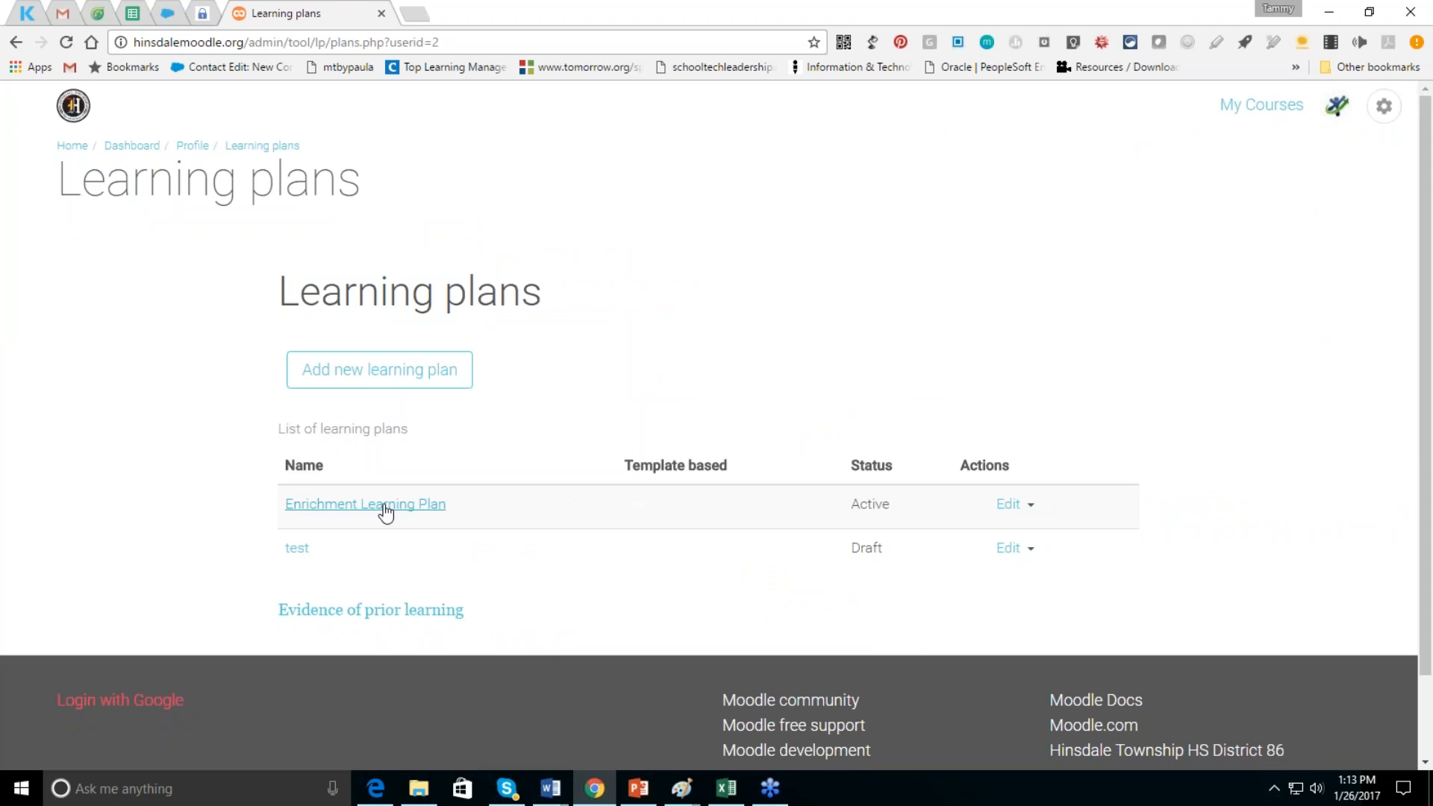
# - Create a learning plan named "English Learning Plan" with the due date enabled and set to 26 March 2017
pyautogui.click(363, 373)
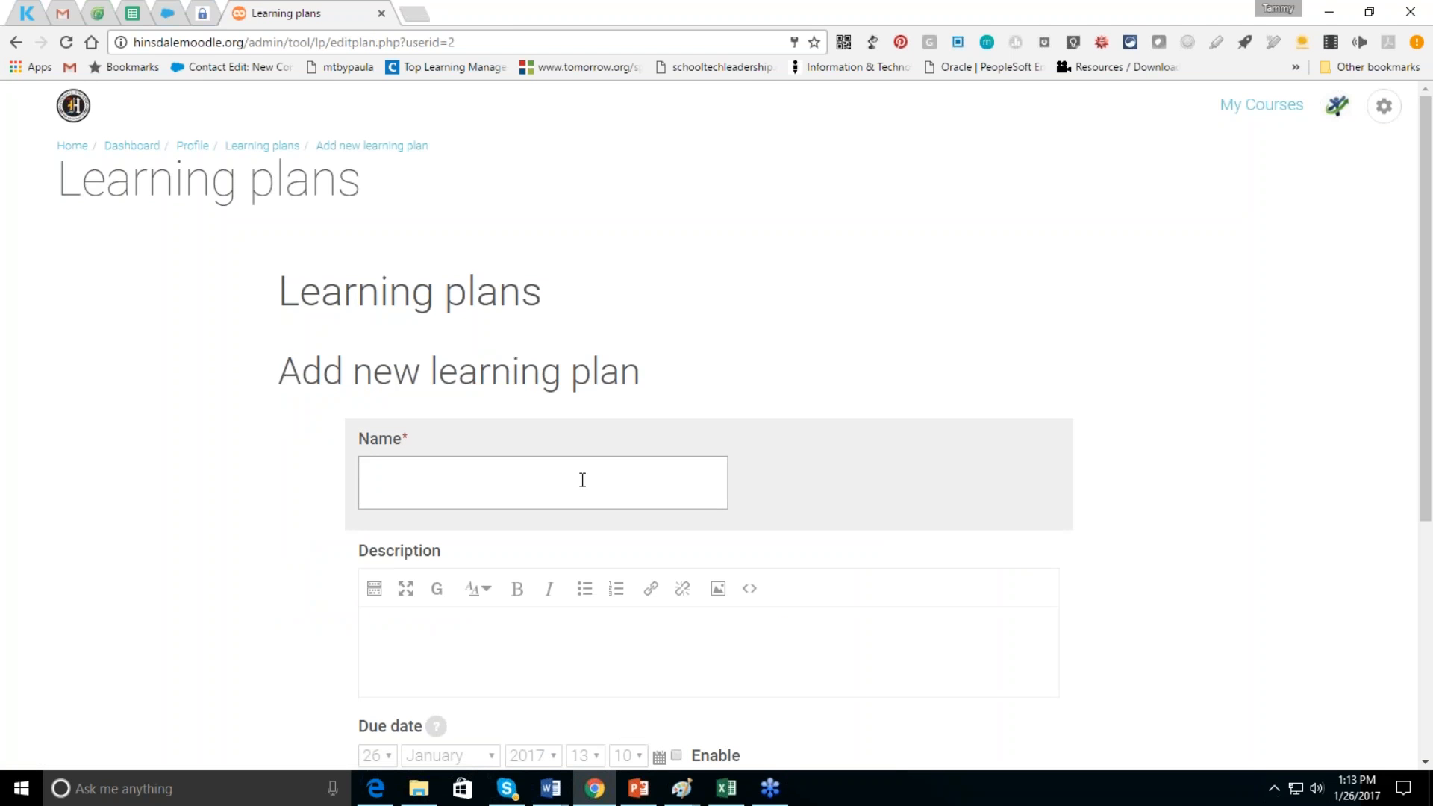
pyautogui.write('English ')
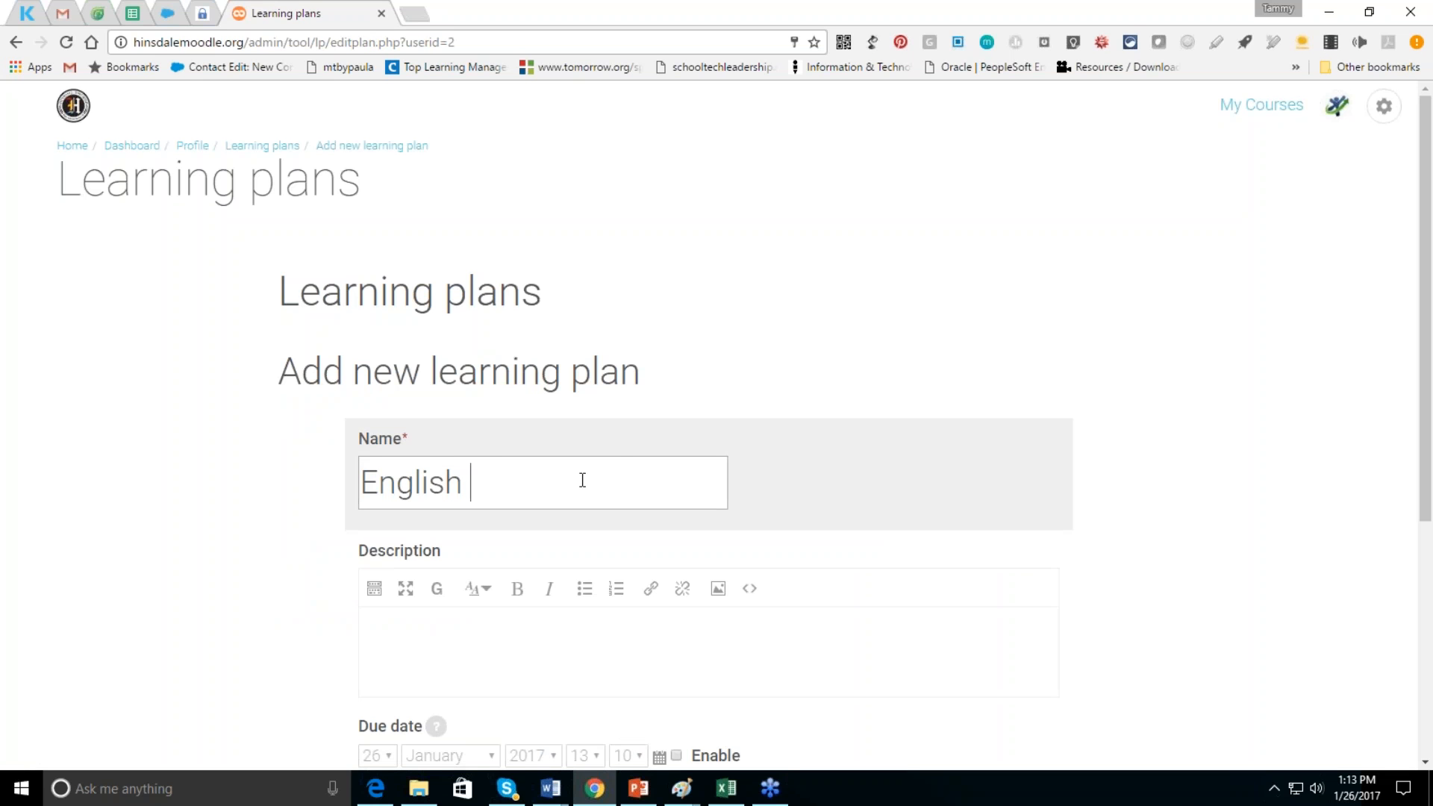
pyautogui.write('Learning Plan')
pyautogui.moveTo(1425, 407); pyautogui.dragTo(1425, 537)
pyautogui.click(676, 549)
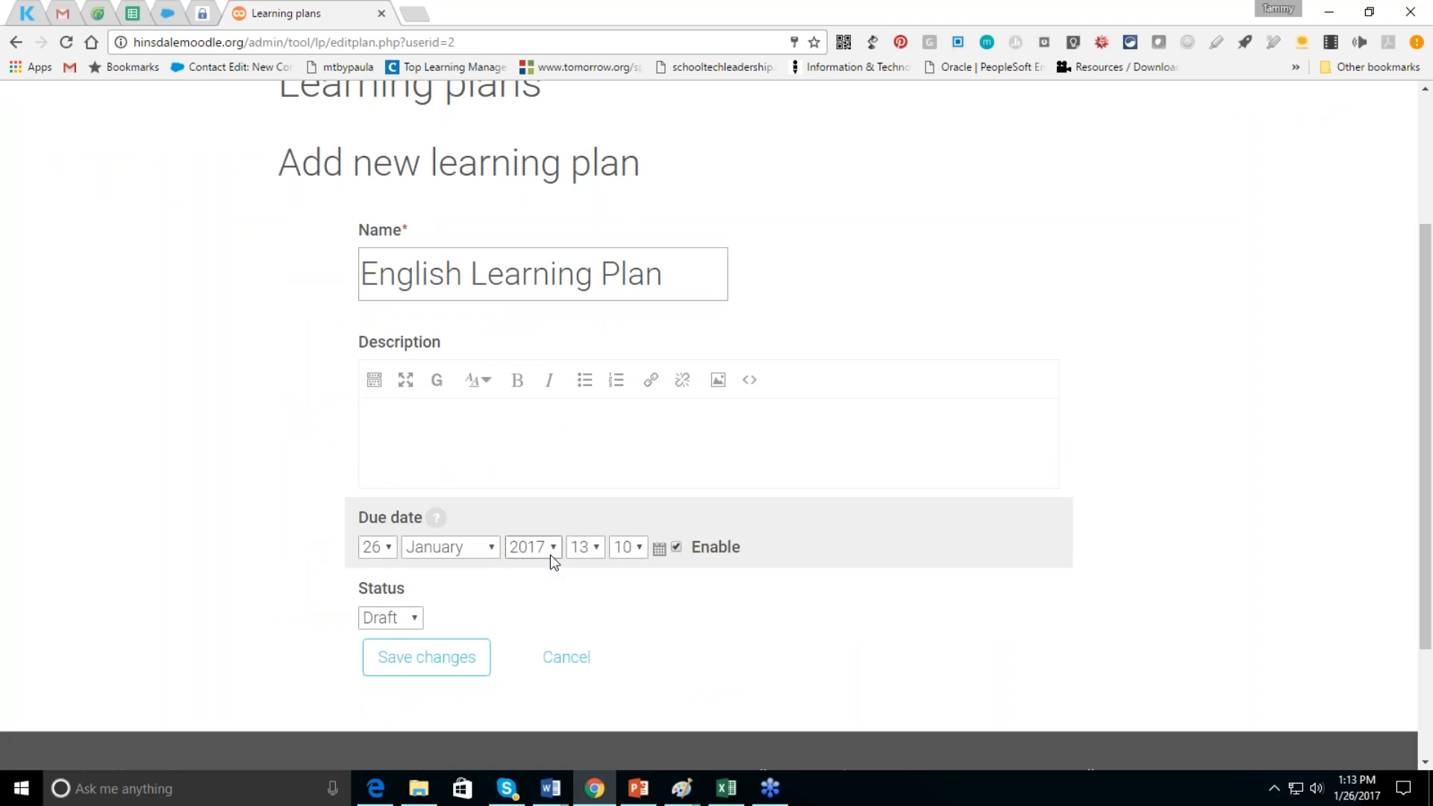
pyautogui.click(474, 556)
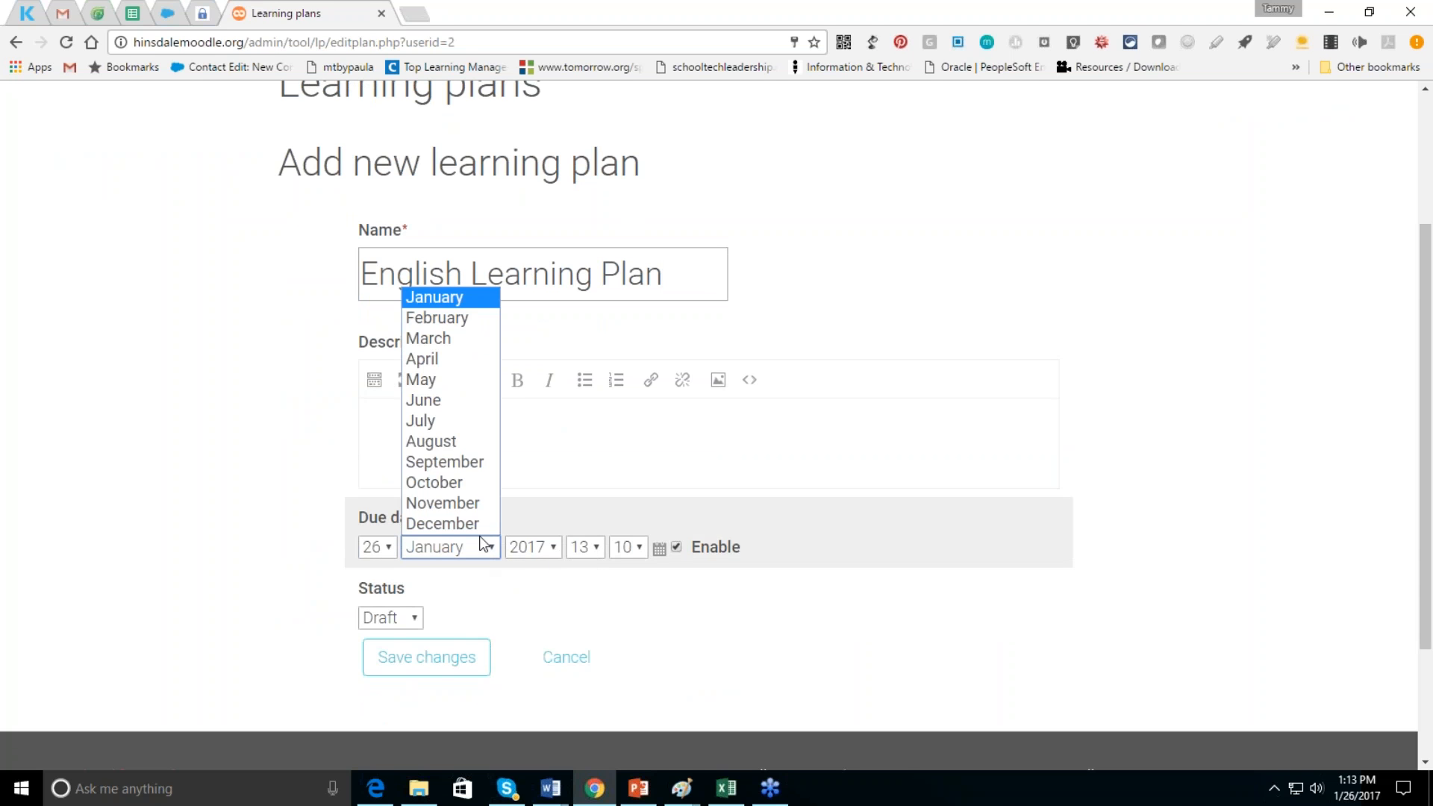
pyautogui.click(464, 340)
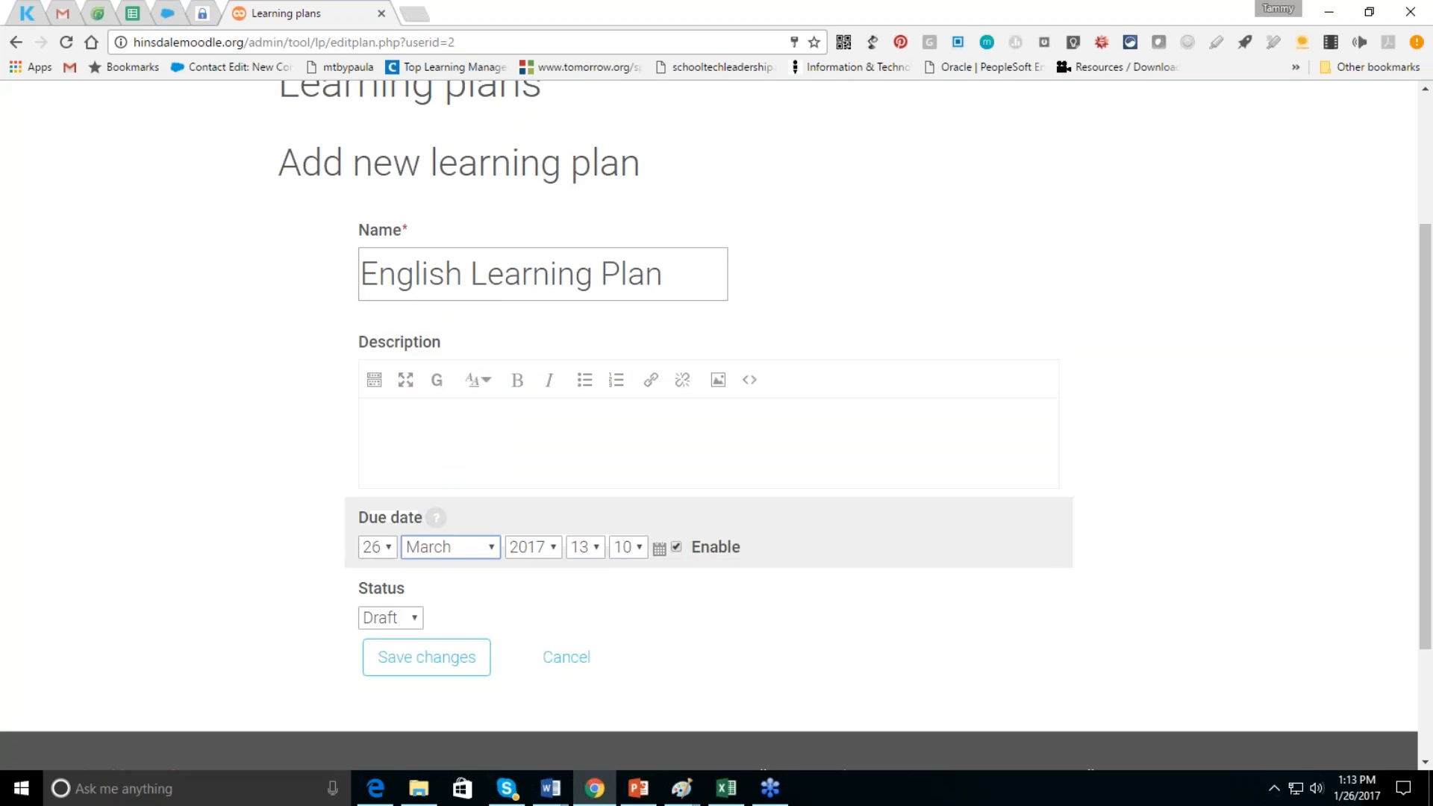
pyautogui.click(458, 669)
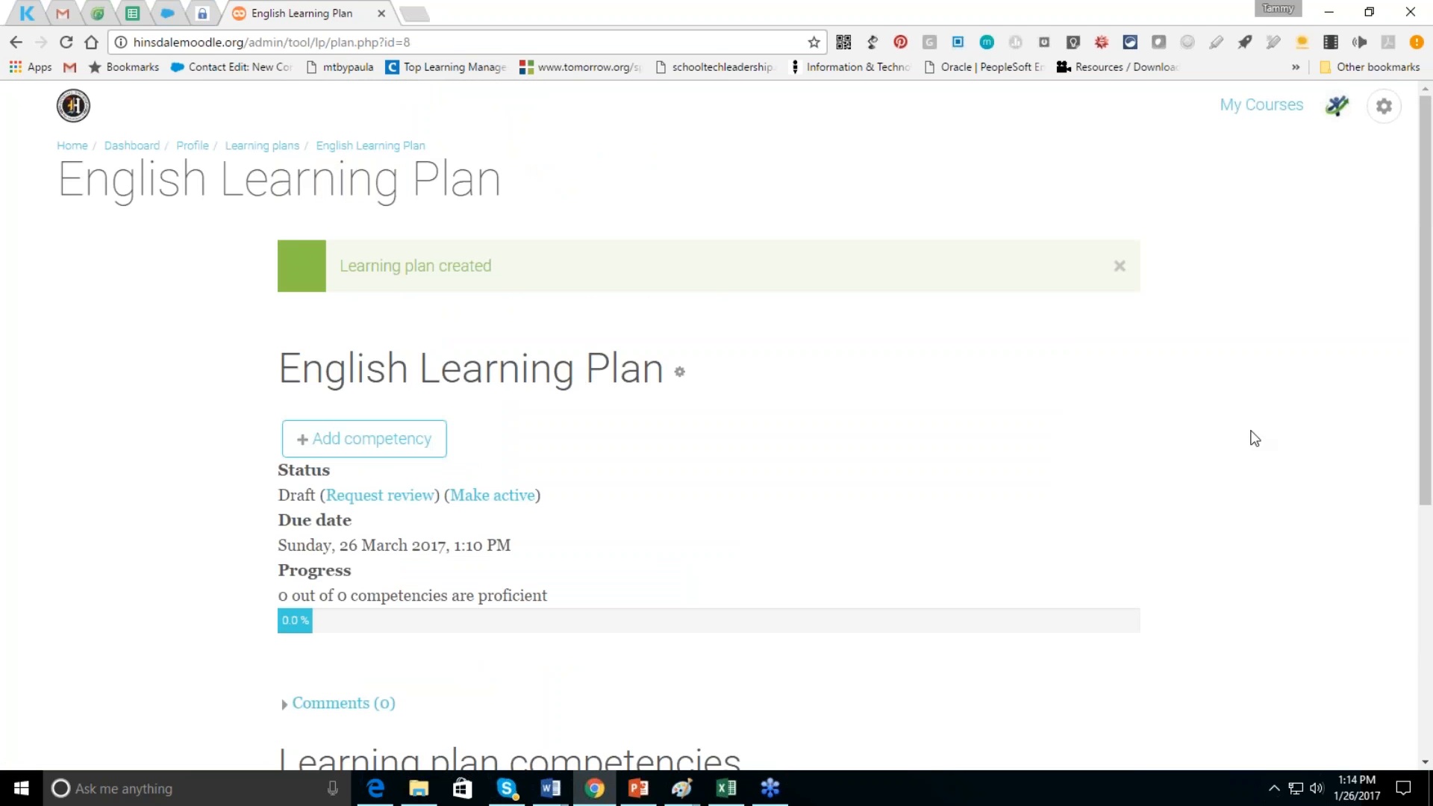
# - Add the competency "Use a wide range of idea creation techniques" under Think Creatively to the learning plan
pyautogui.scroll(-3, 1426, 415)
pyautogui.moveTo(1426, 429)
pyautogui.mouseDown()
pyautogui.moveTo(1425, 459)
pyautogui.moveTo(1426, 406)
pyautogui.mouseUp()
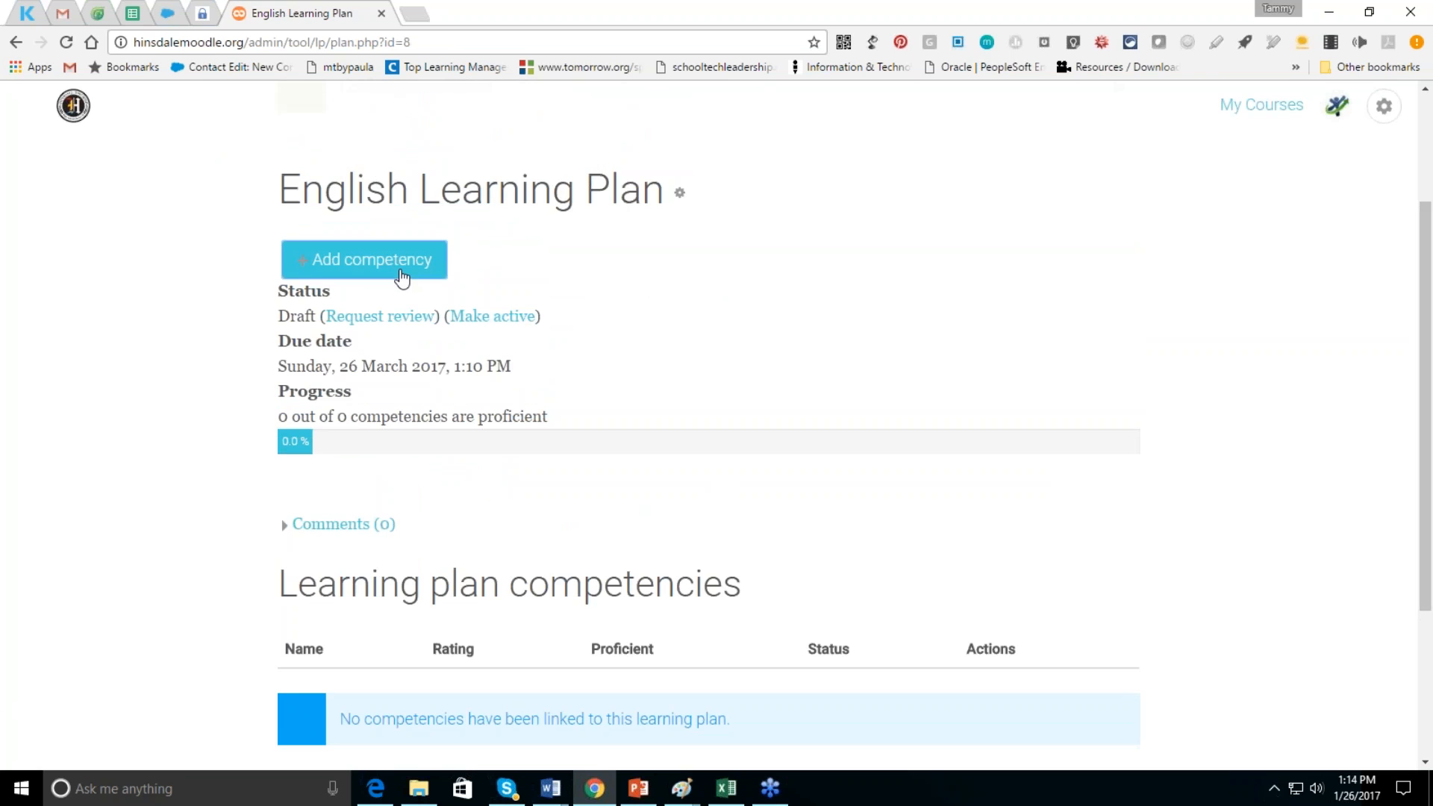
pyautogui.click(401, 276)
pyautogui.click(672, 491)
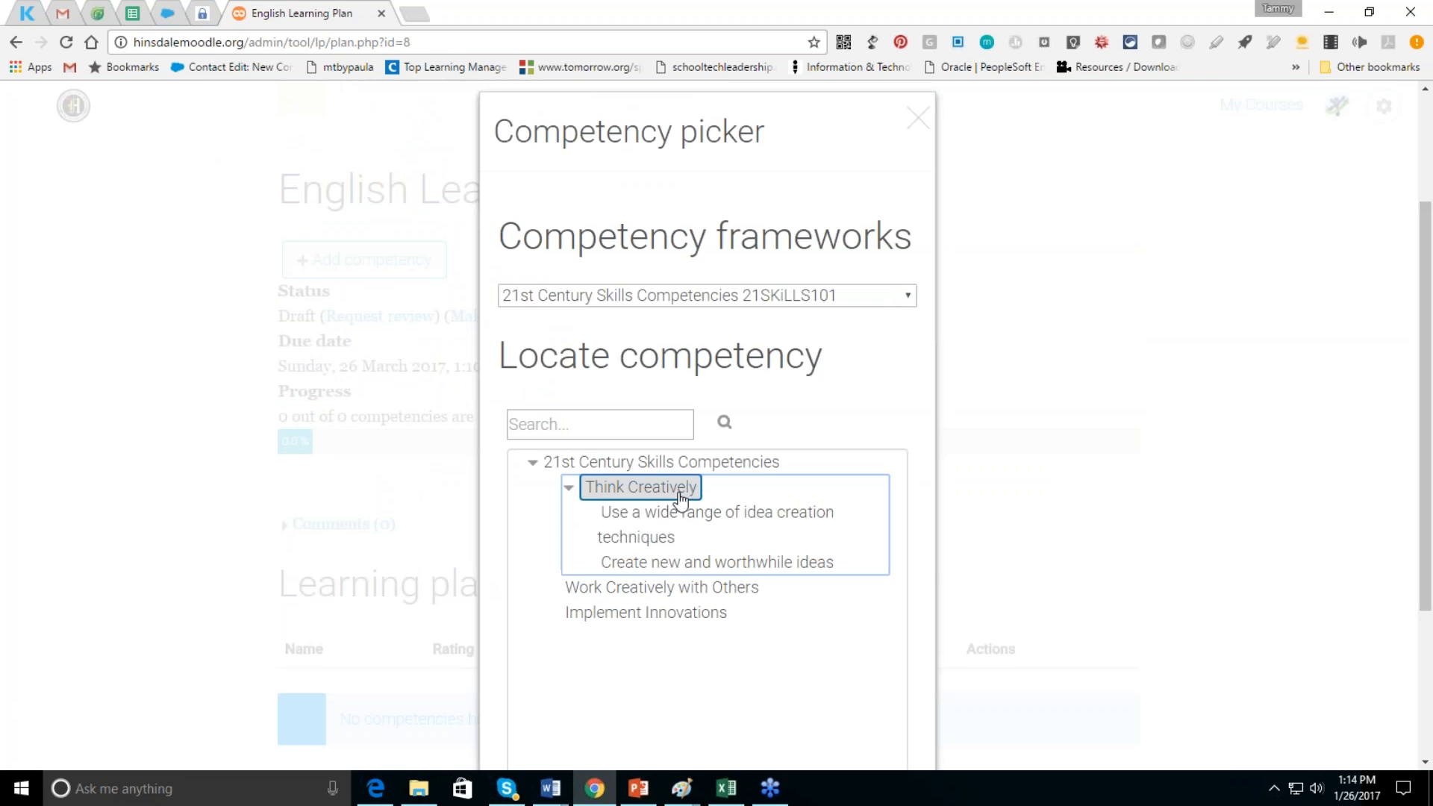
pyautogui.click(687, 520)
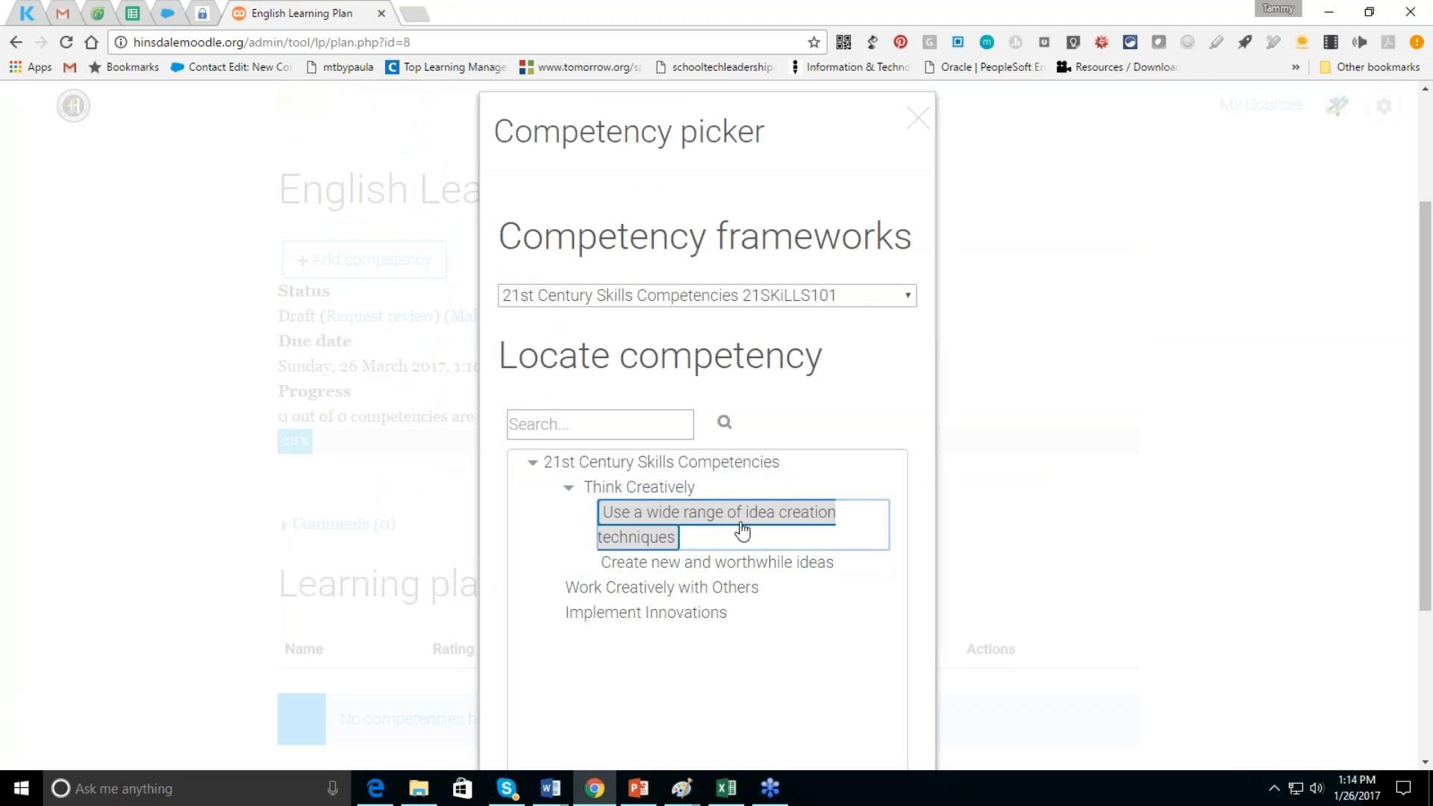
pyautogui.moveTo(1426, 488); pyautogui.dragTo(1426, 632)
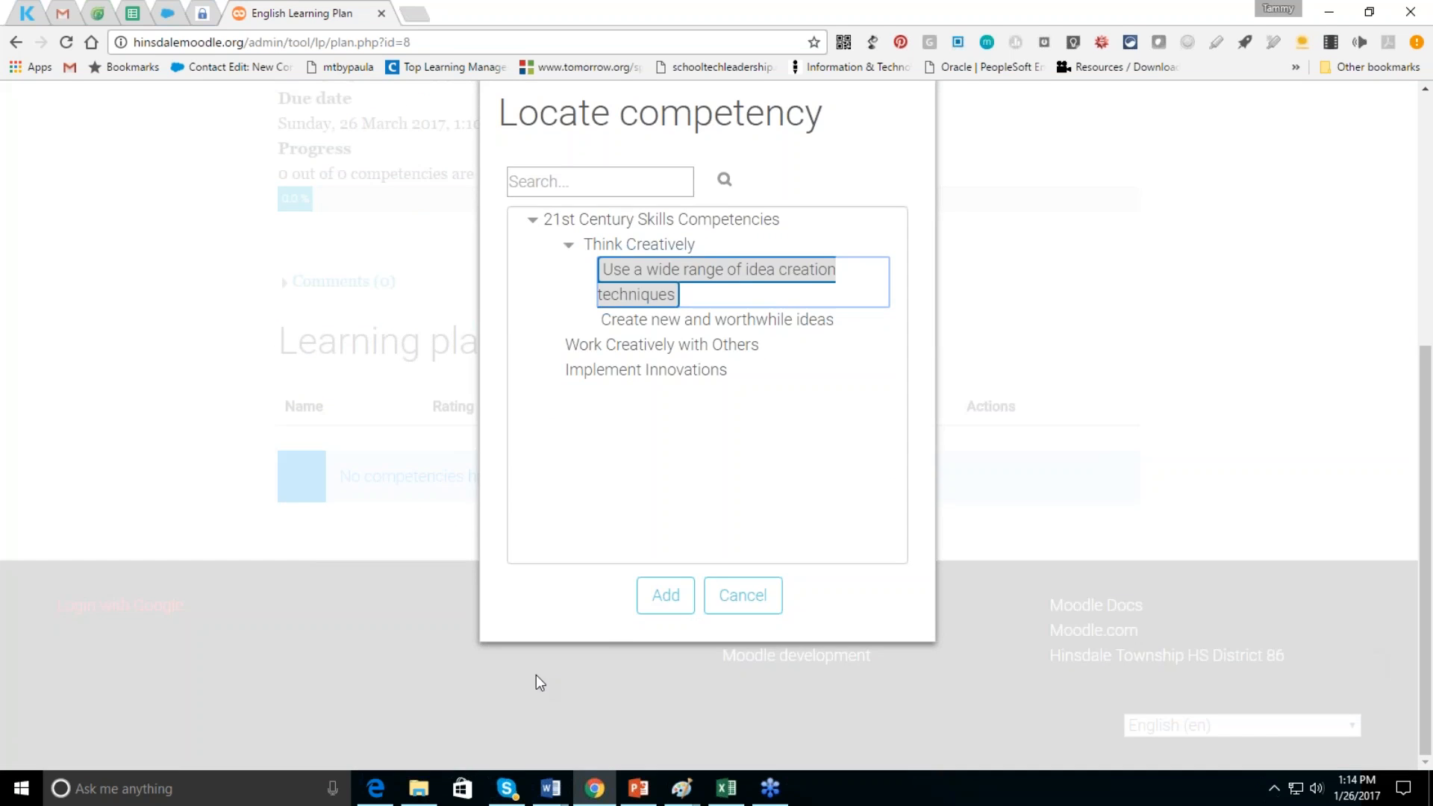
pyautogui.click(657, 601)
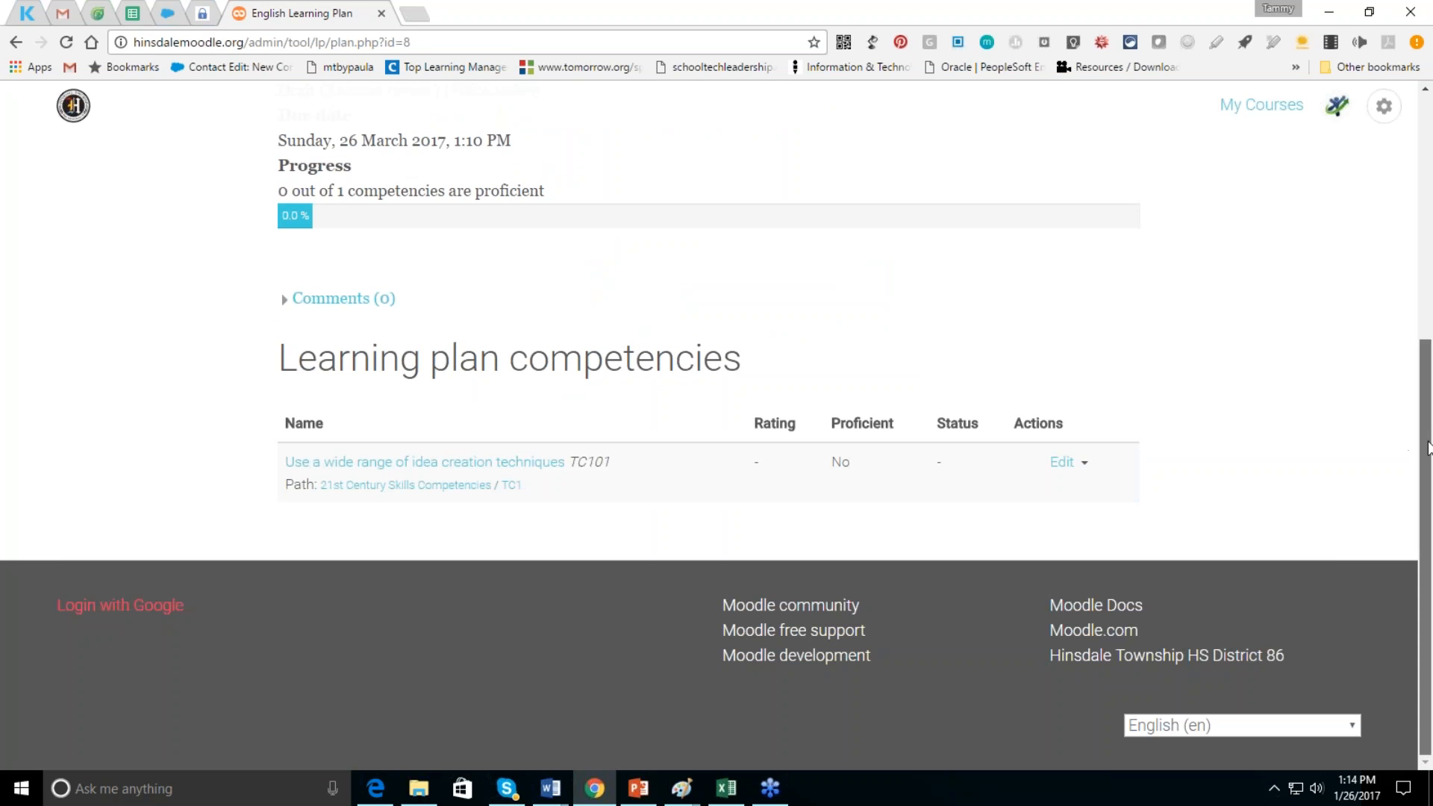
# - Request a review of the "Use a wide range of idea creation techniques" competency in the learning plan
pyautogui.moveTo(1428, 448); pyautogui.dragTo(1408, 336)
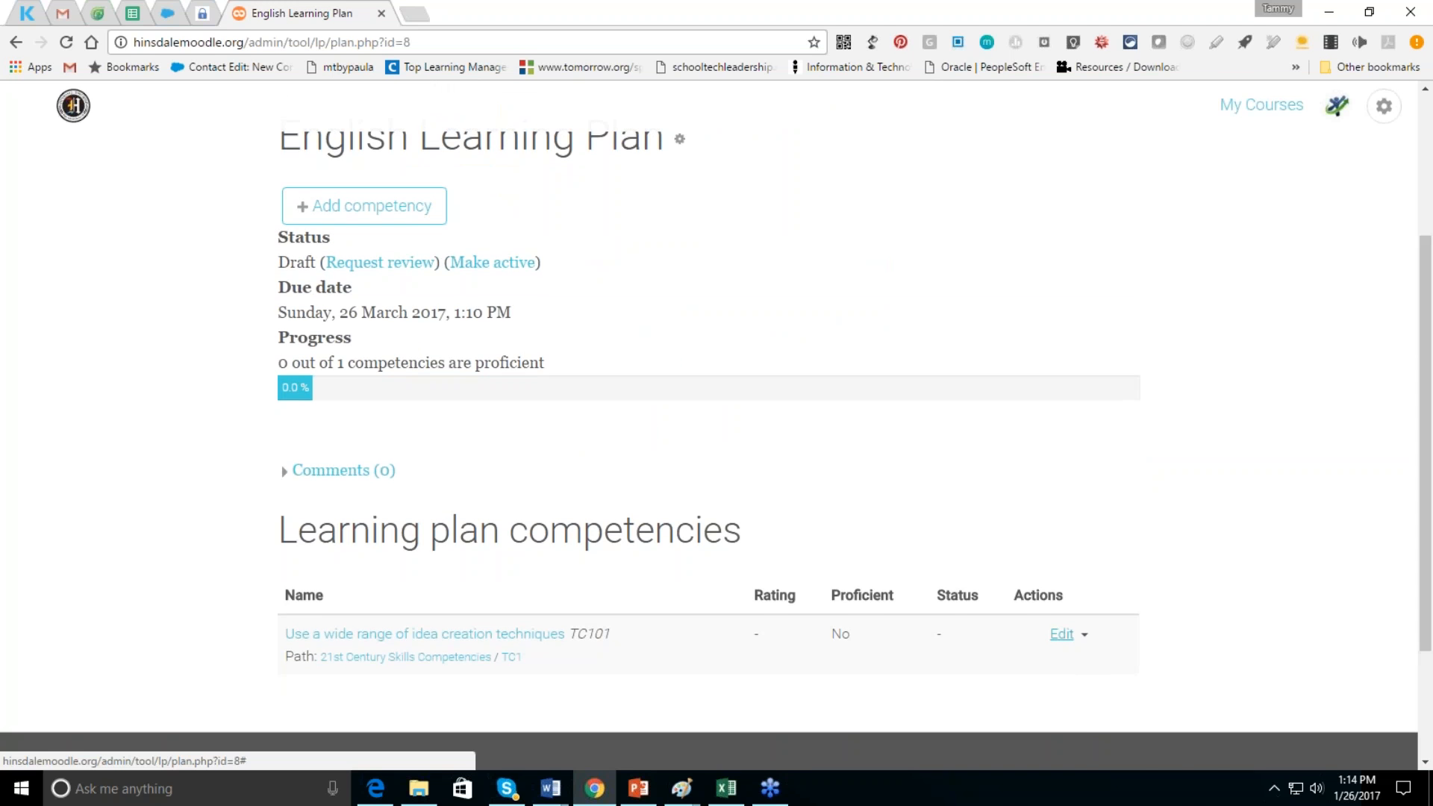
pyautogui.click(1066, 640)
pyautogui.click(1093, 670)
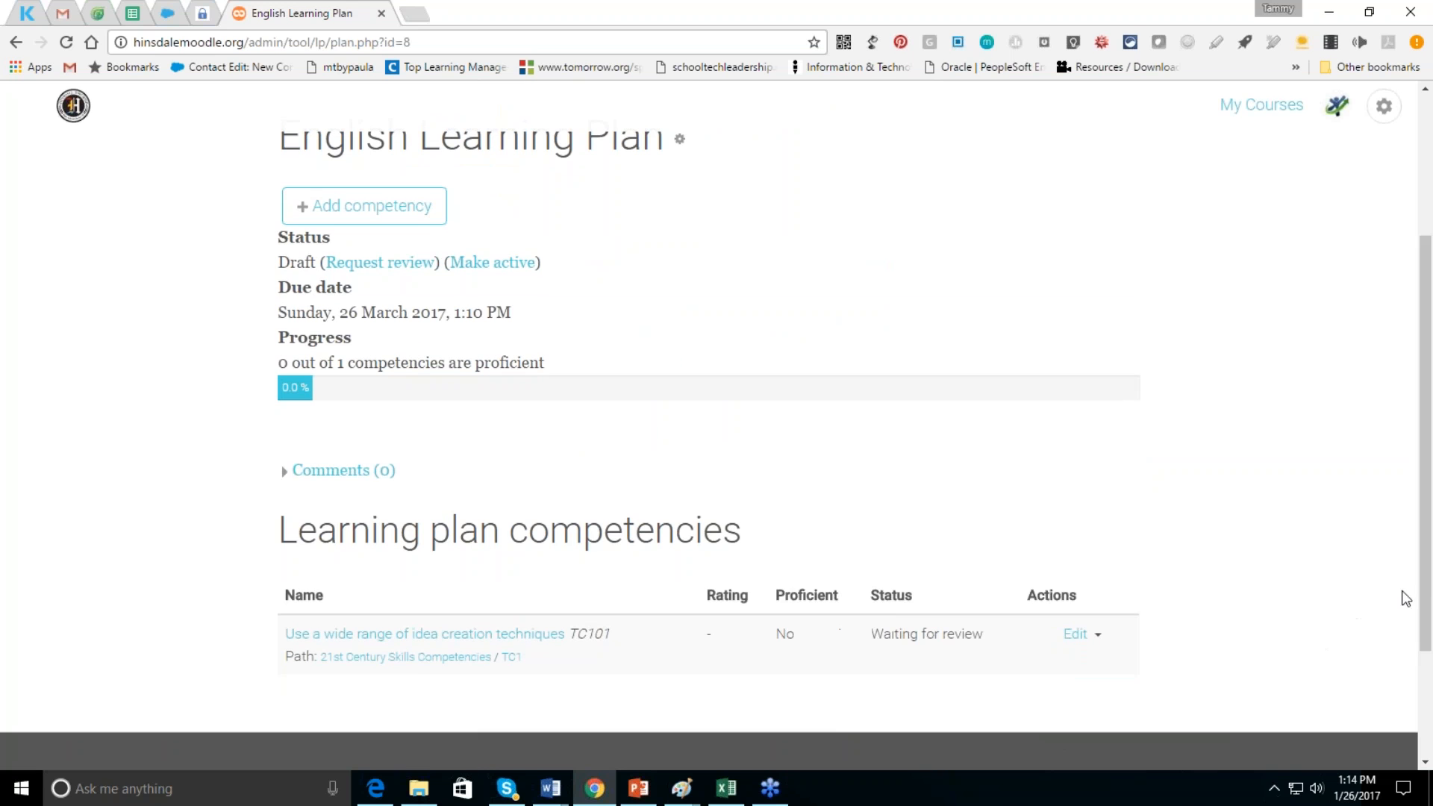
pyautogui.moveTo(1427, 640); pyautogui.dragTo(1427, 493)
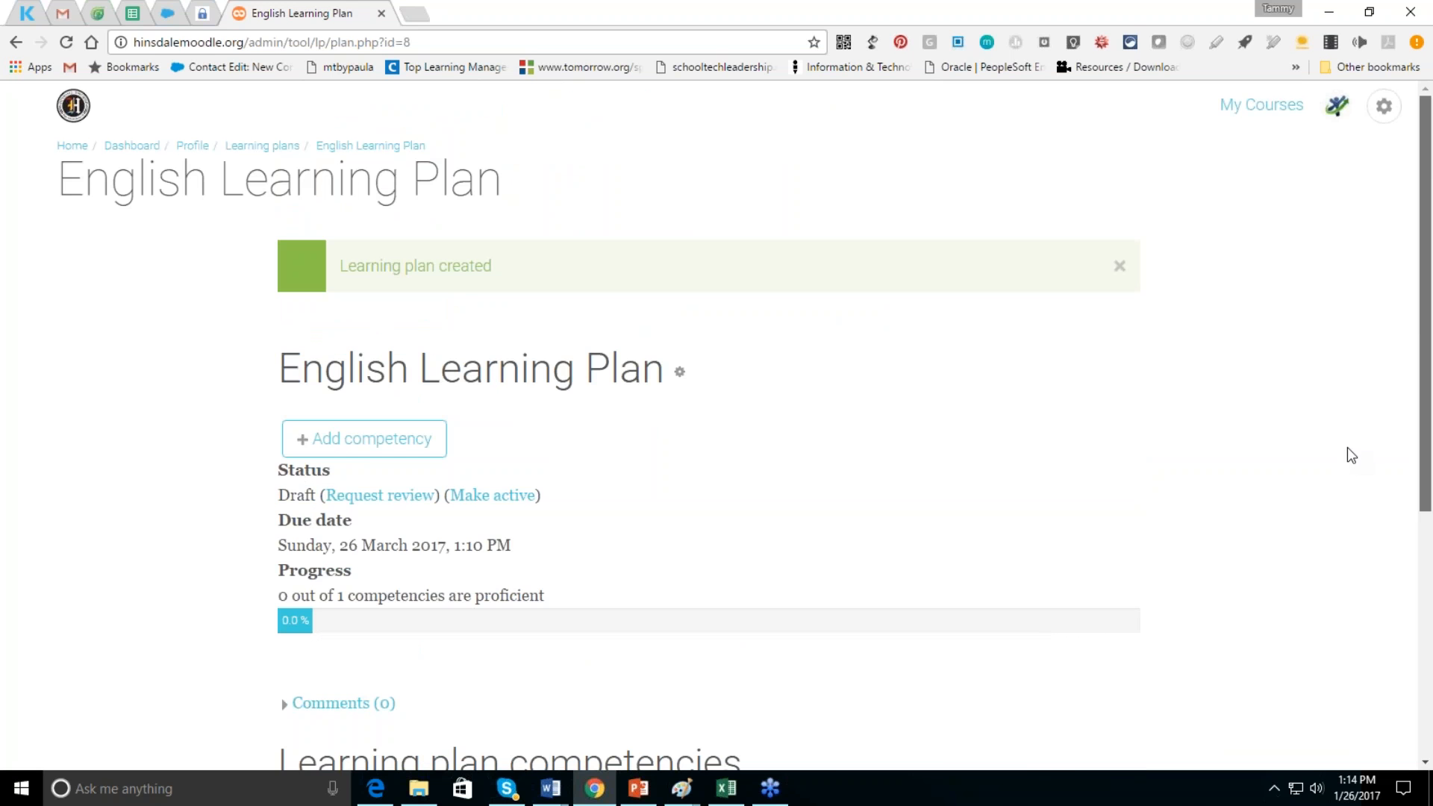
pyautogui.moveTo(1348, 448); pyautogui.dragTo(1425, 645)
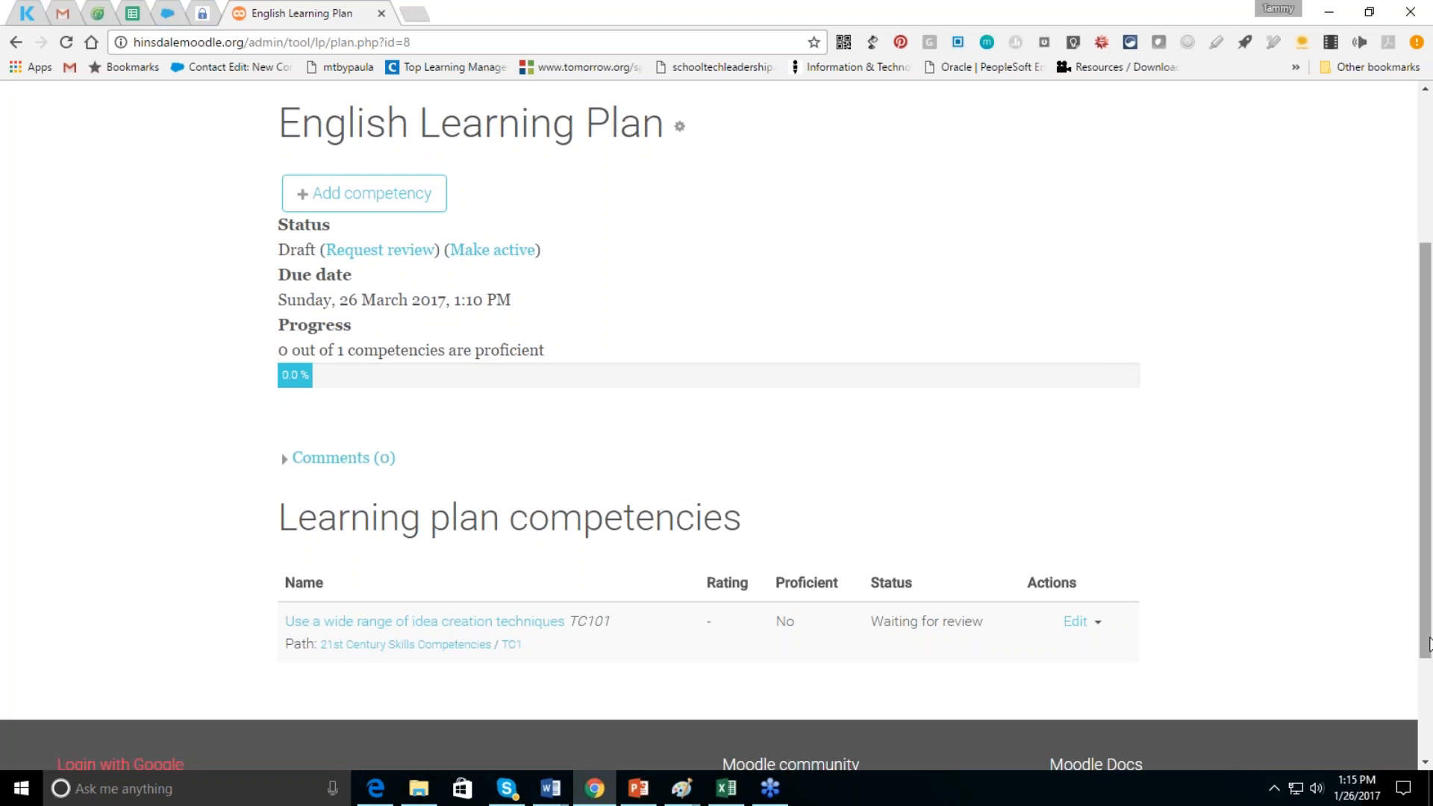
pyautogui.moveTo(1427, 556); pyautogui.dragTo(1427, 466)
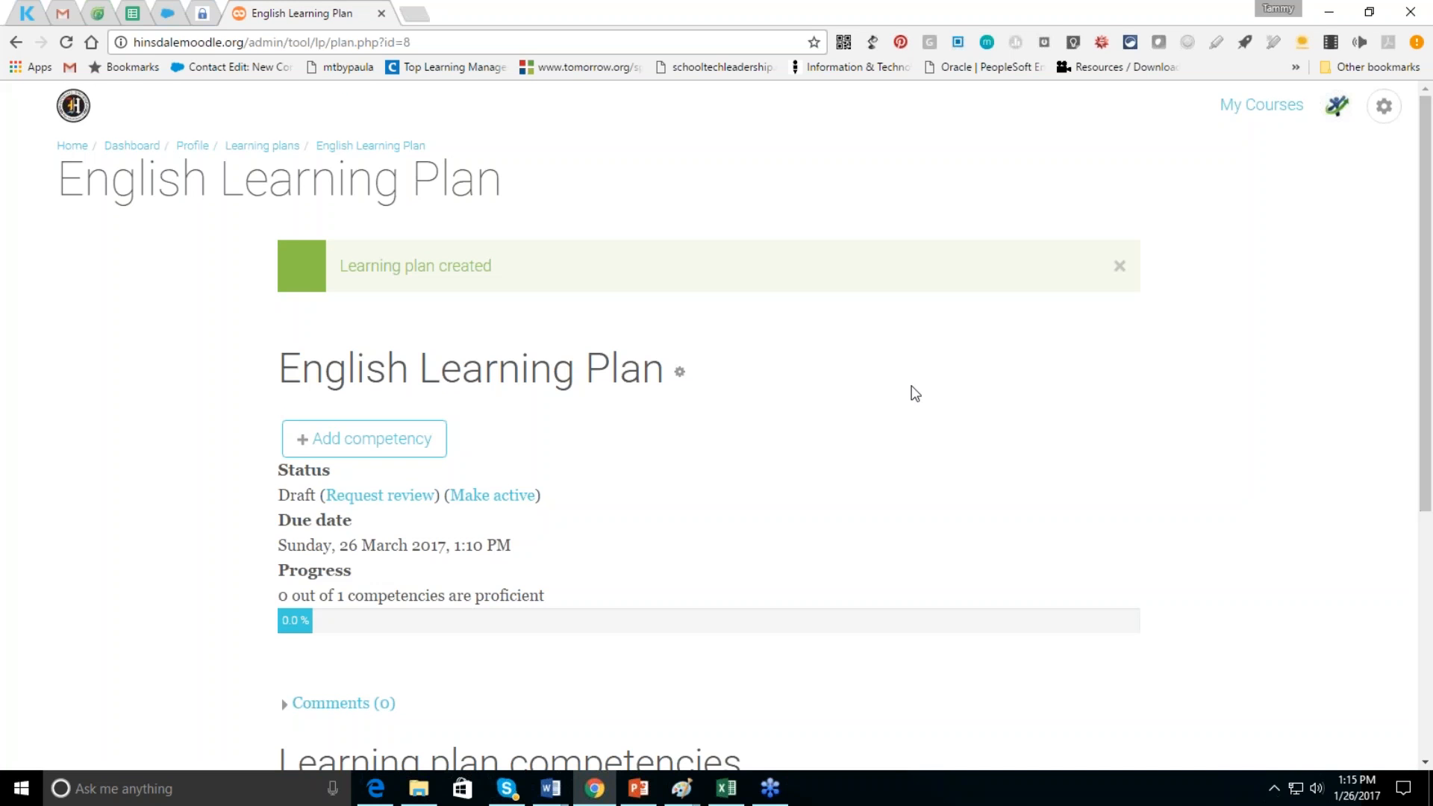
# - Open the course "Increase Your Online Toolkit by Adding Moodle Feedback Options" from the site home's own course list
pyautogui.click(72, 146)
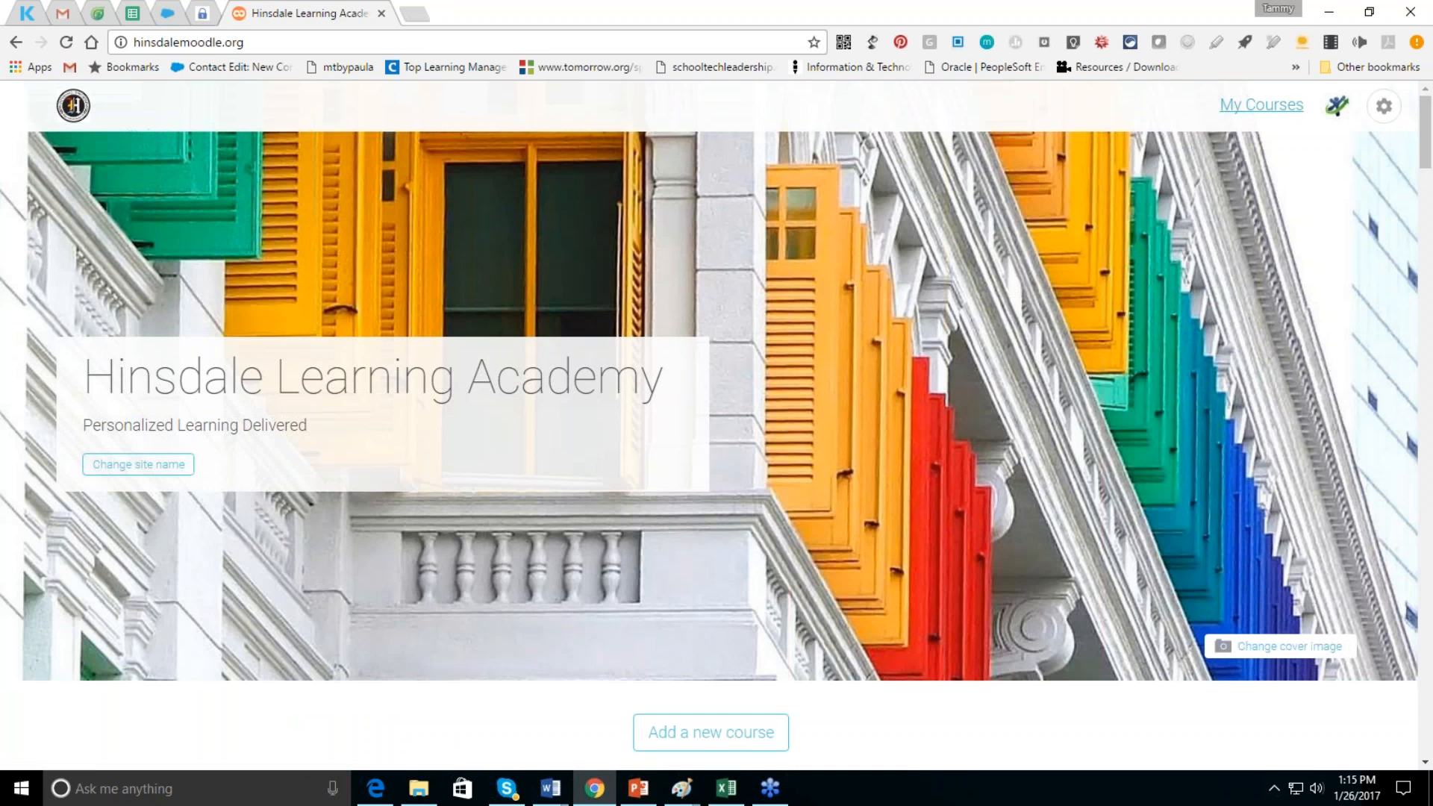
pyautogui.click(1260, 106)
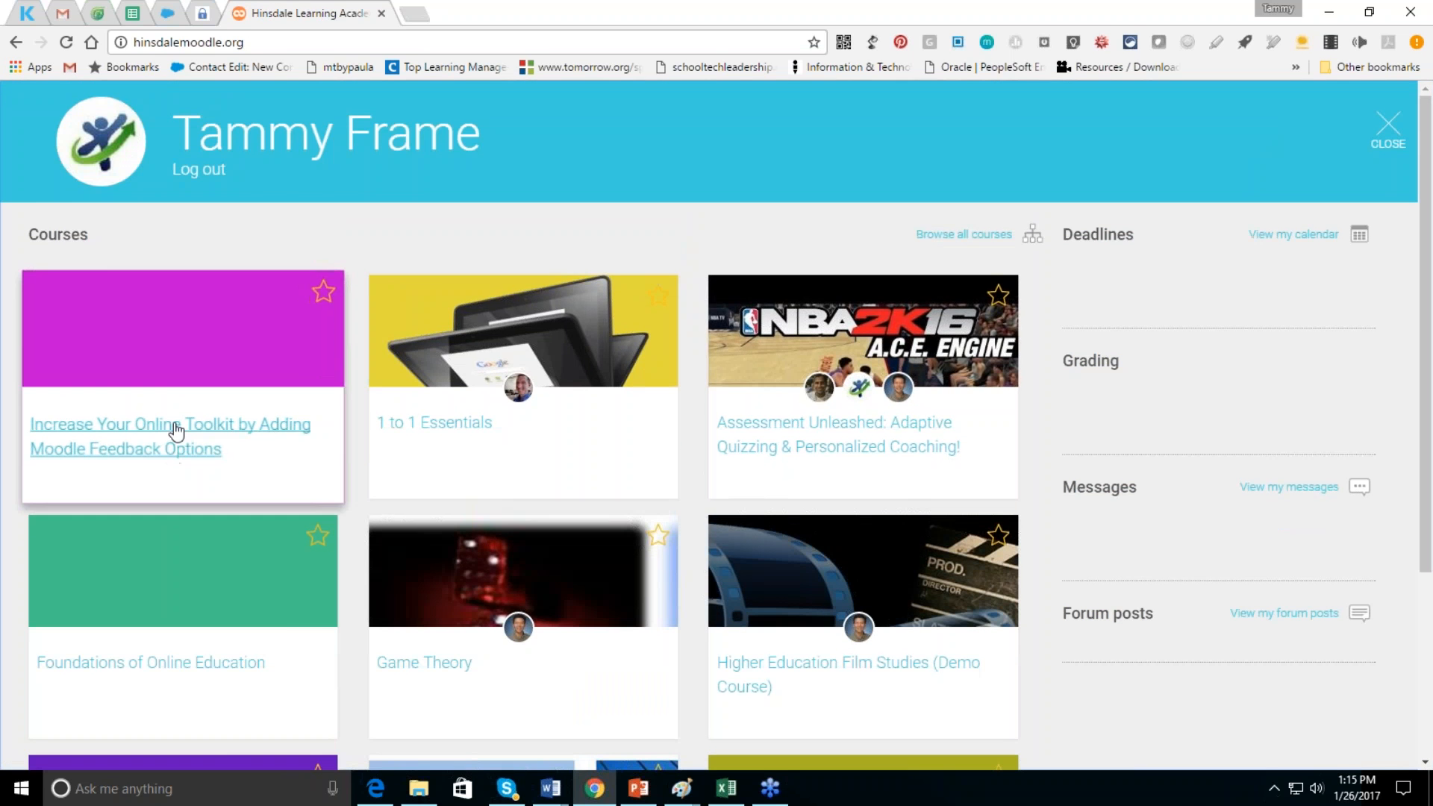
pyautogui.click(182, 450)
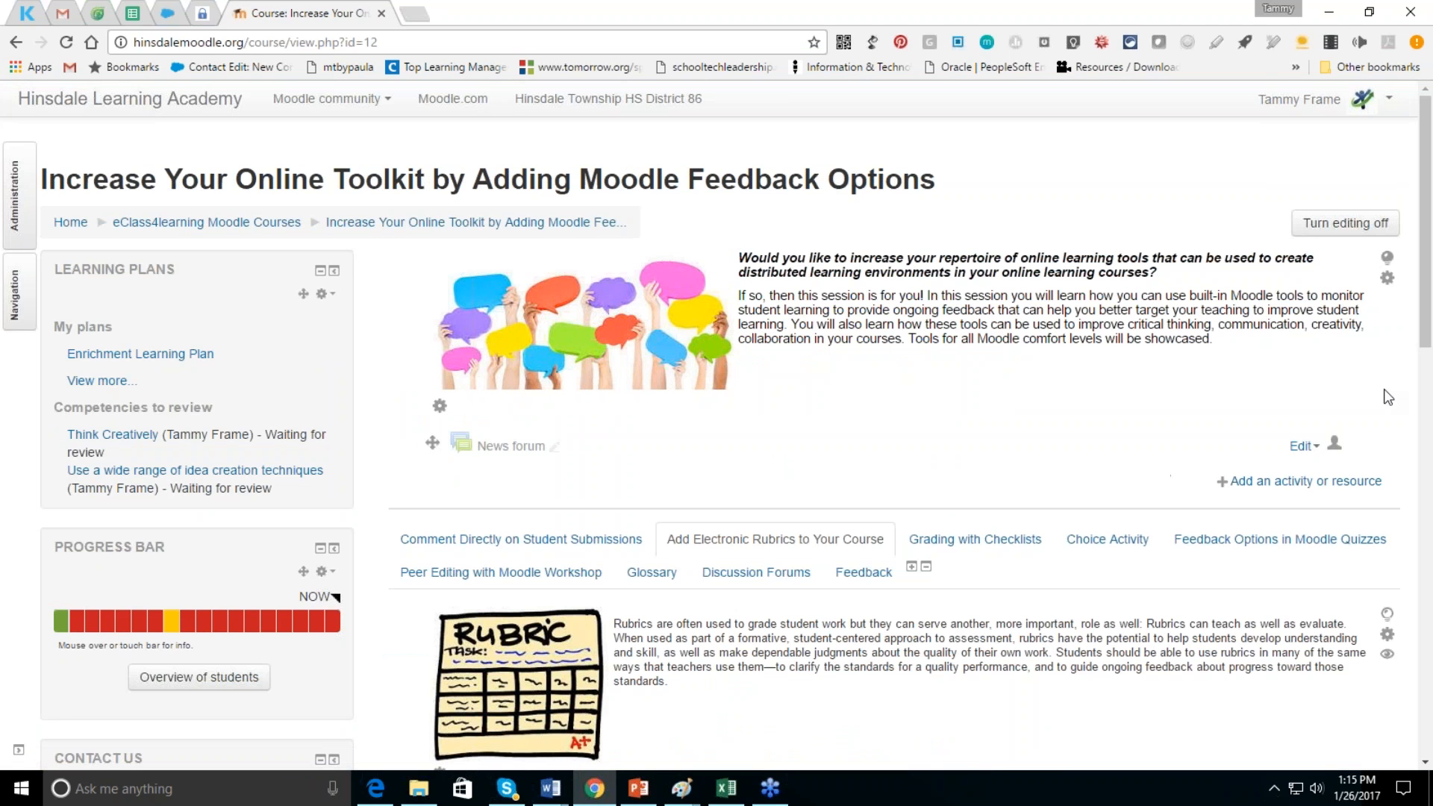
pyautogui.moveTo(1425, 347)
pyautogui.mouseDown()
pyautogui.moveTo(1425, 384)
pyautogui.moveTo(1425, 336)
pyautogui.mouseUp()
pyautogui.hotkey('alt', 'Tab')
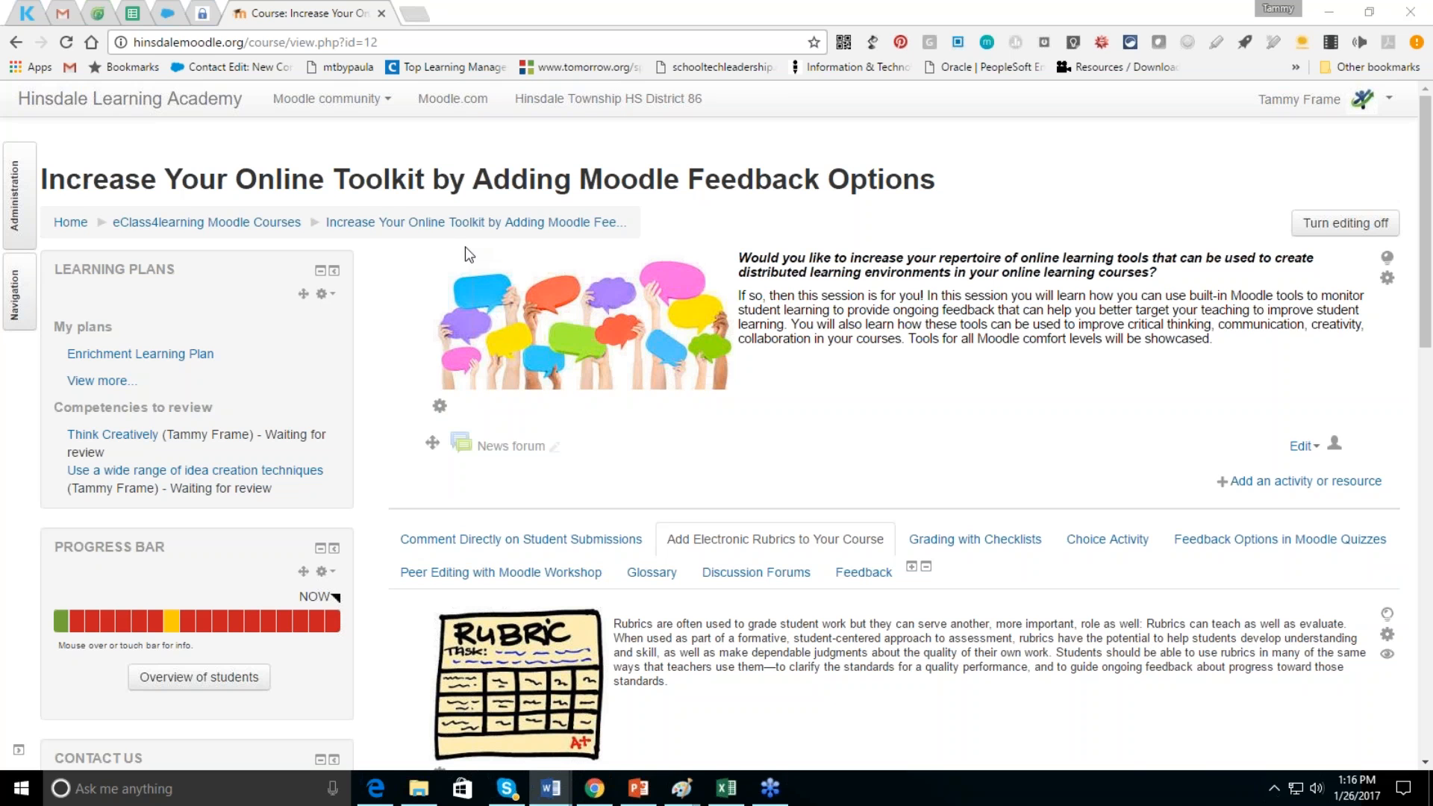
# - Start adding a "Publish as LTI tool" enrollment method to the course
pyautogui.click(14, 215)
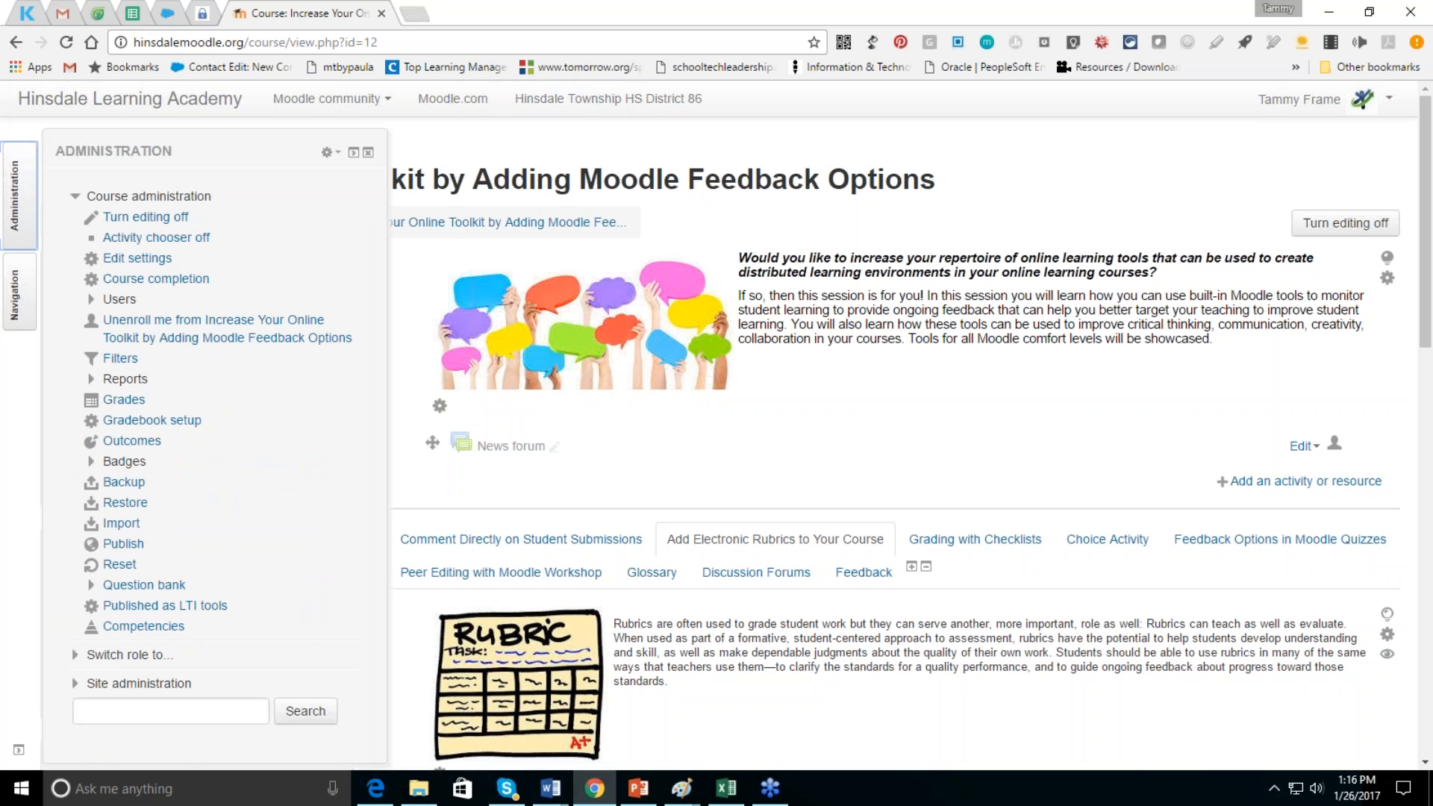
pyautogui.click(118, 300)
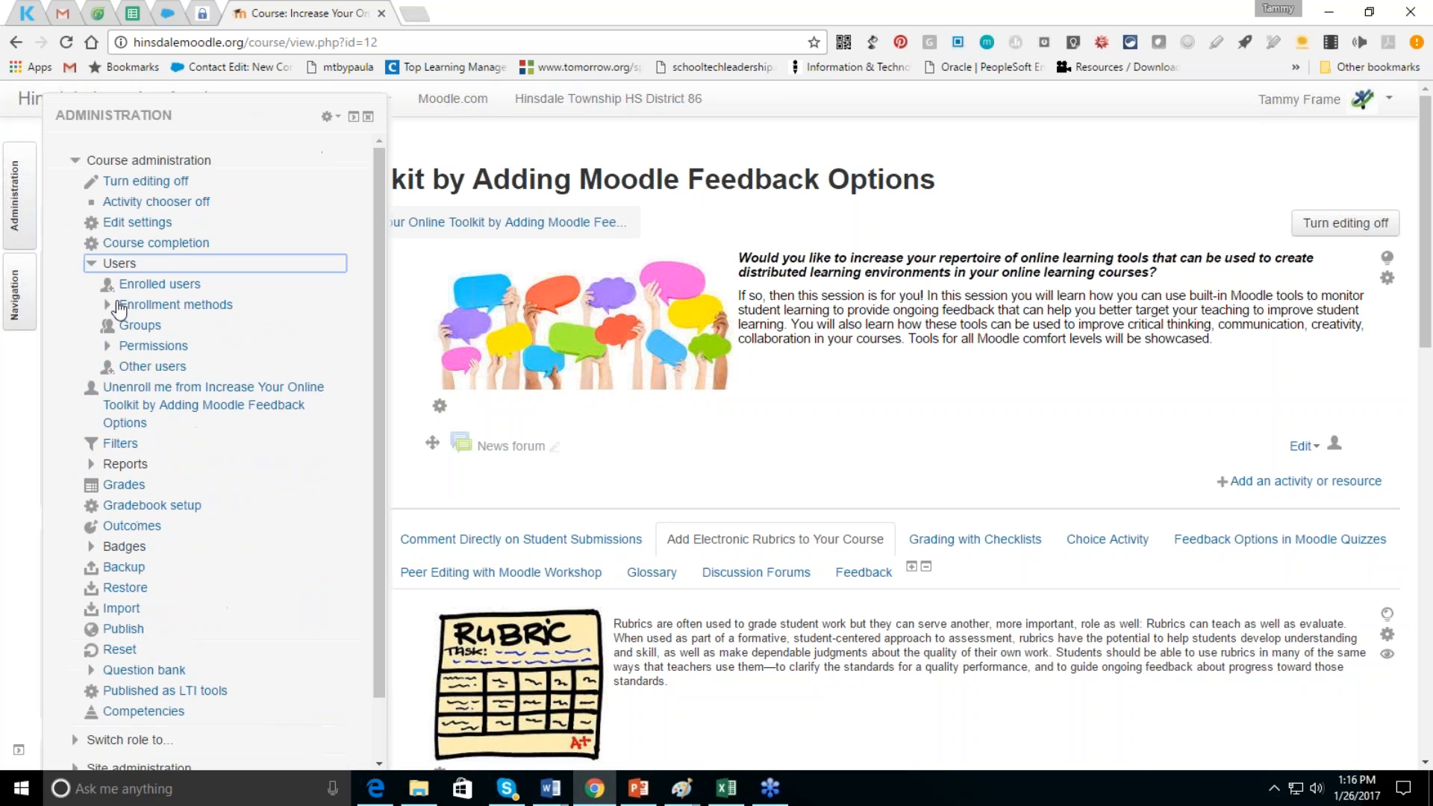
pyautogui.click(135, 309)
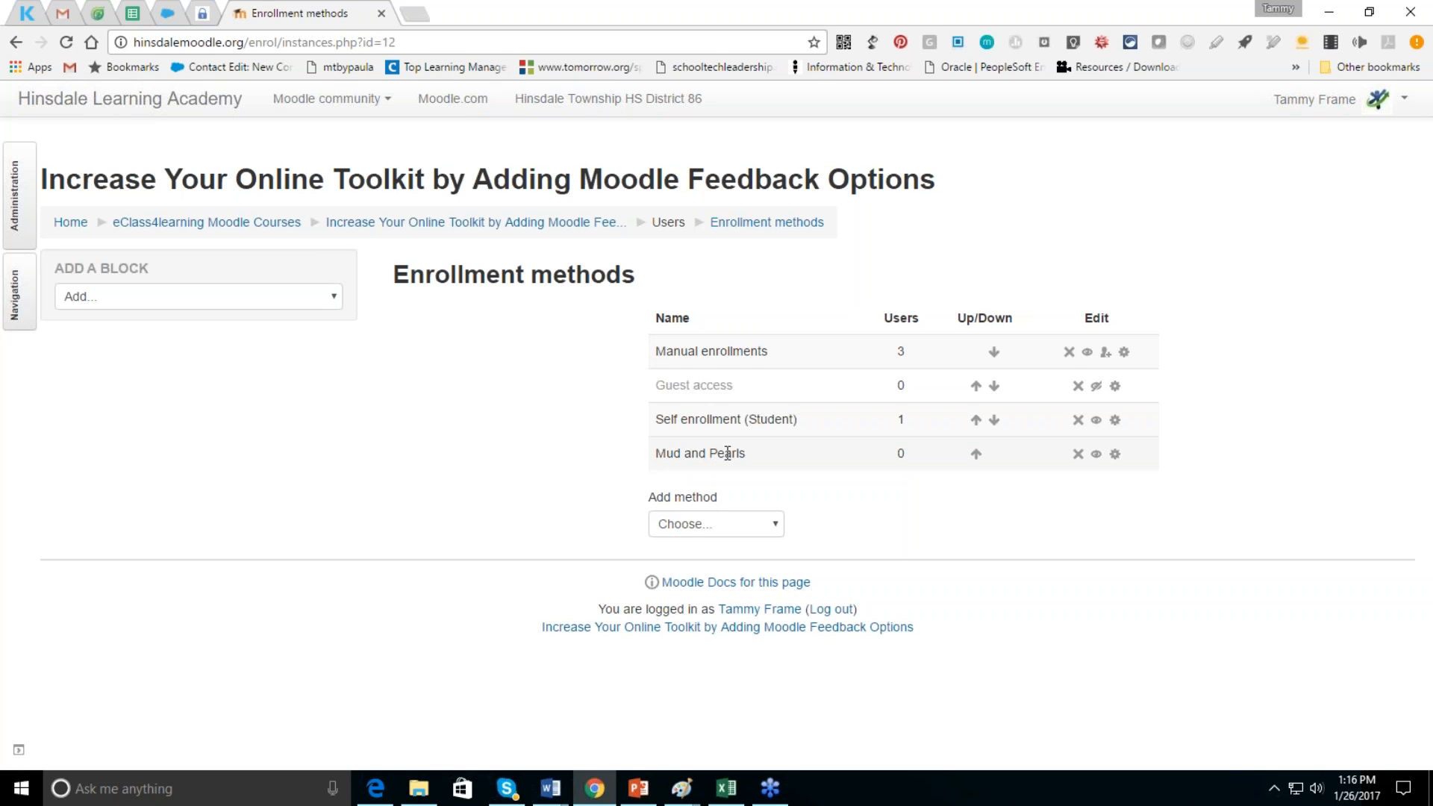
pyautogui.click(772, 533)
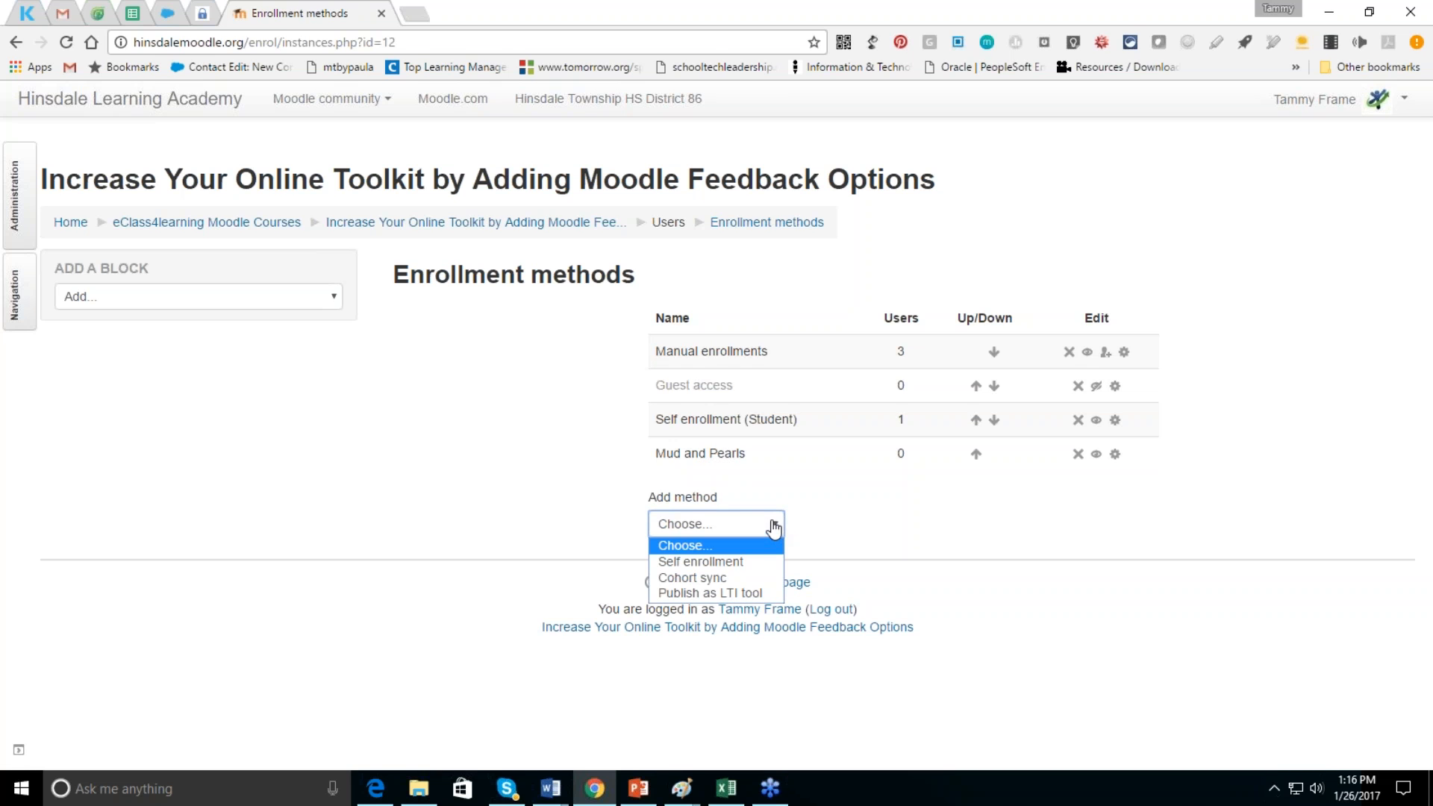
pyautogui.click(751, 593)
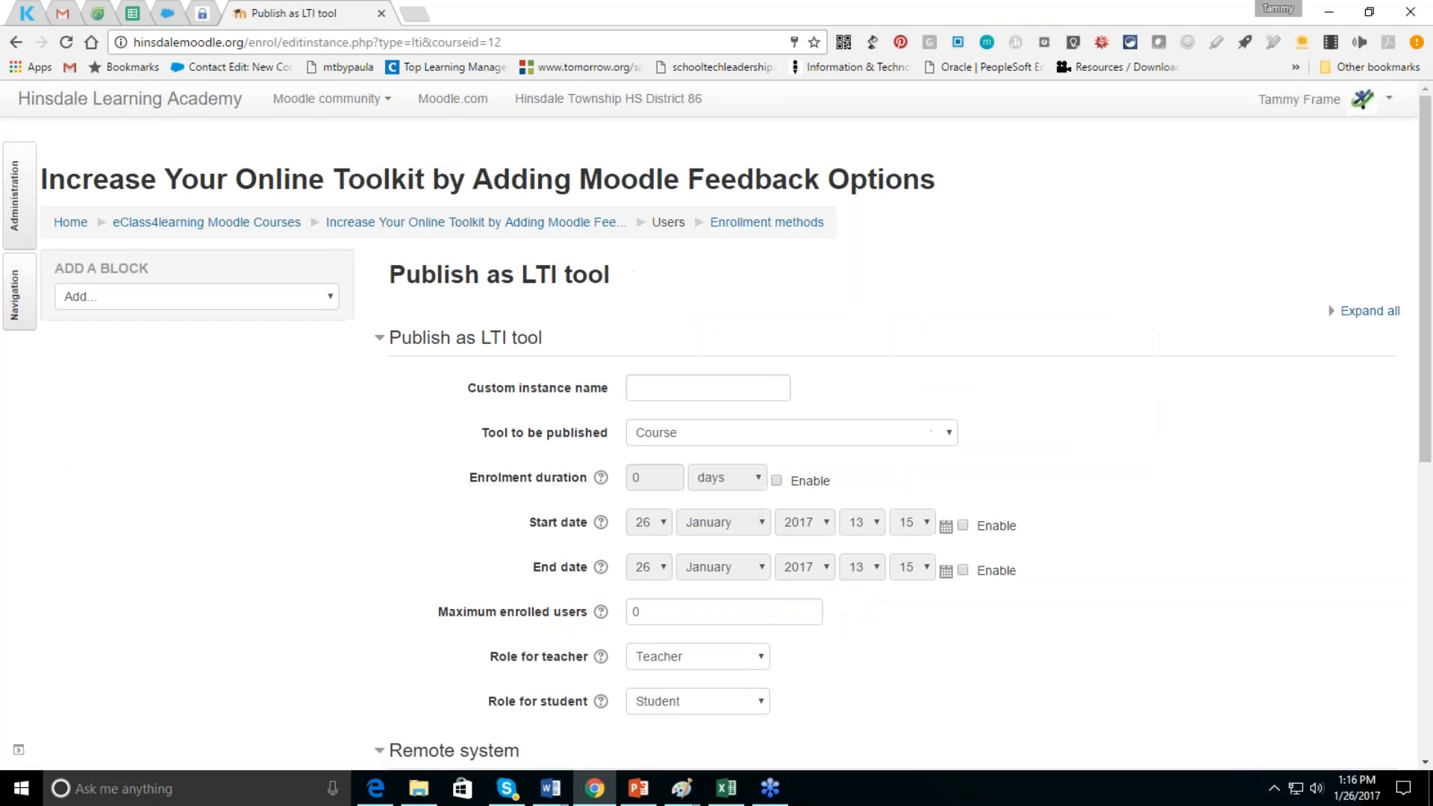
# - Choose Sample Workshop as the tool to publish and enter "Sample Peer Review Workshop" as the custom instance name
pyautogui.click(655, 388)
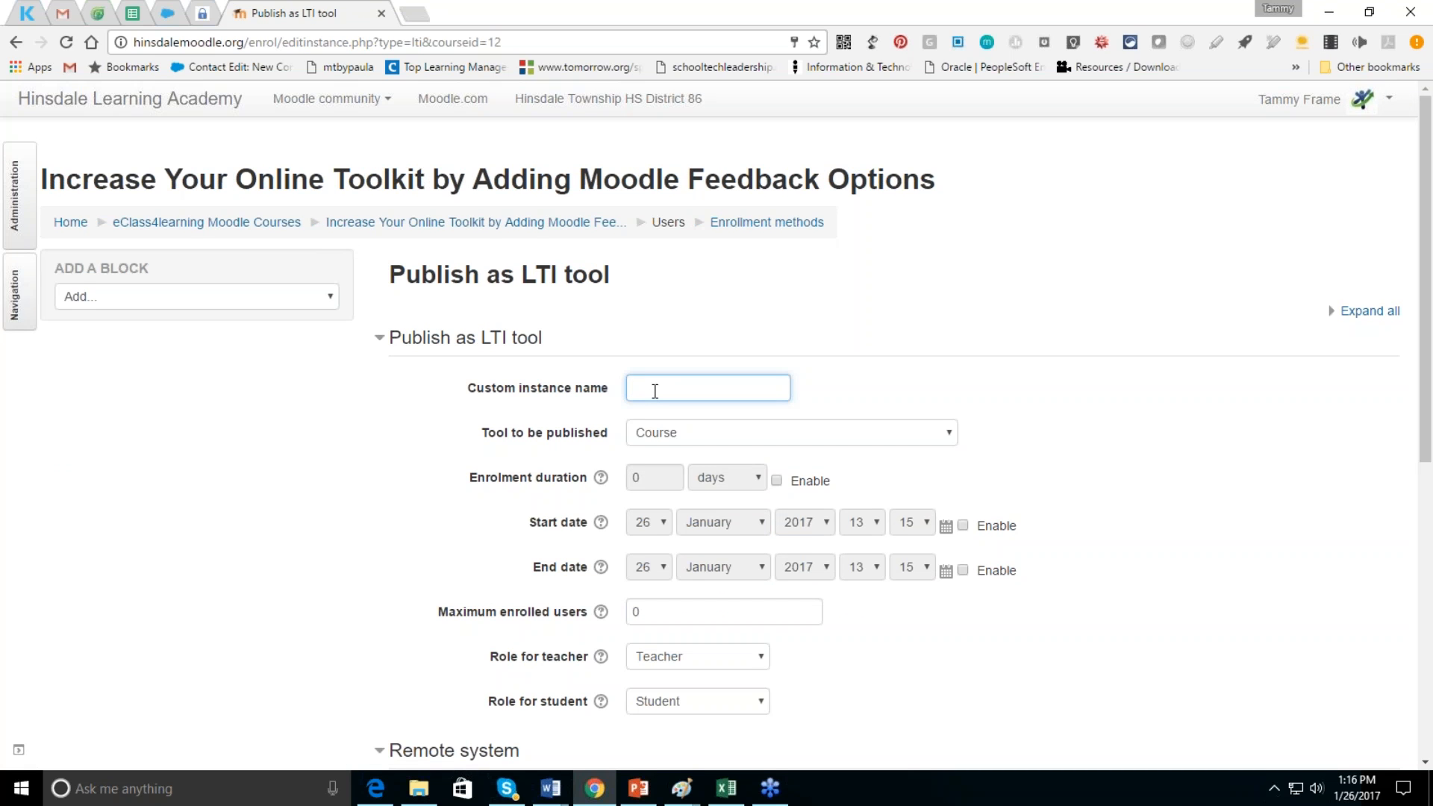
pyautogui.click(706, 436)
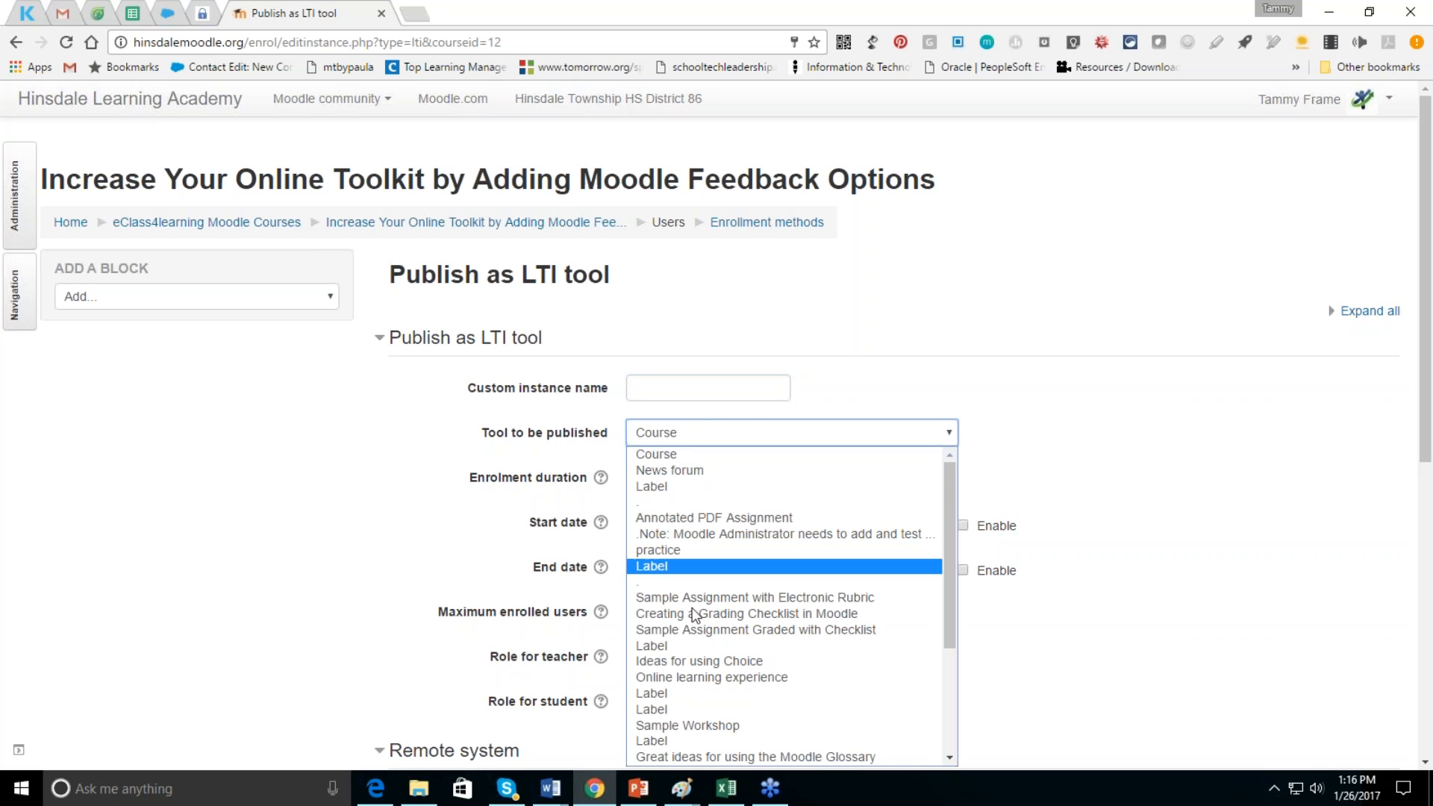
pyautogui.click(681, 725)
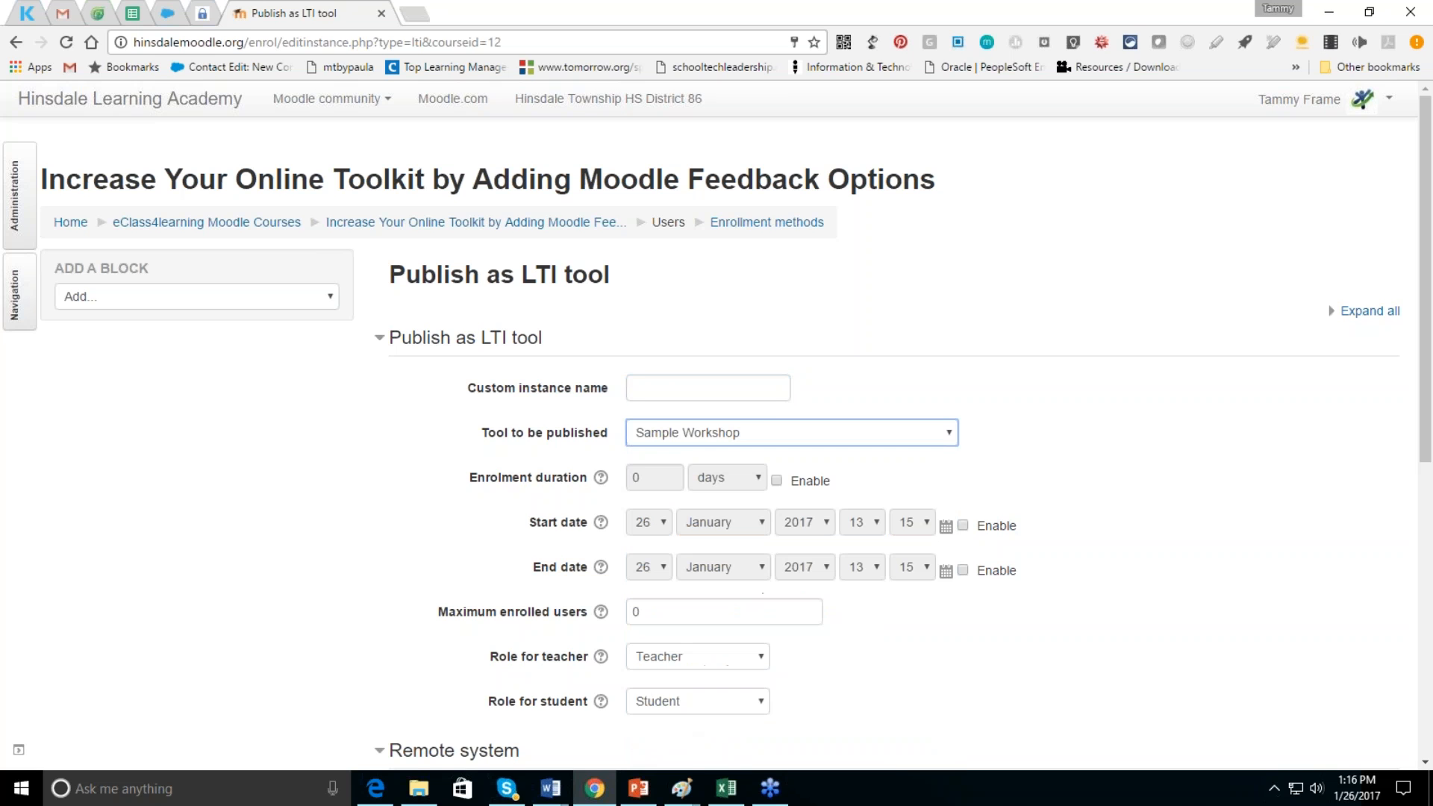
pyautogui.click(662, 395)
pyautogui.write('Sample P')
pyautogui.write('eer Review')
pyautogui.write(' Workshop')
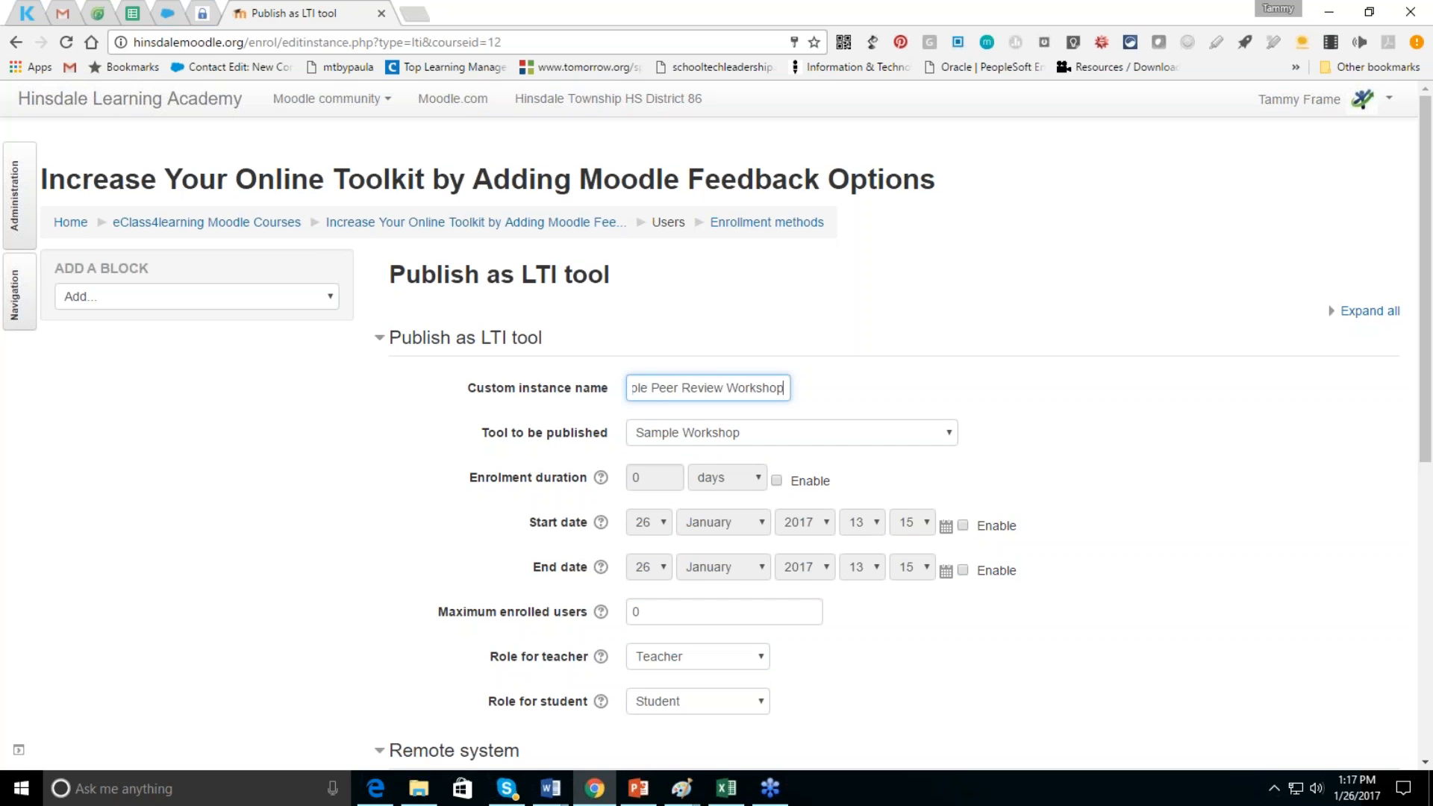
# - Enable the enrolment duration and set it to 10 days
pyautogui.click(777, 481)
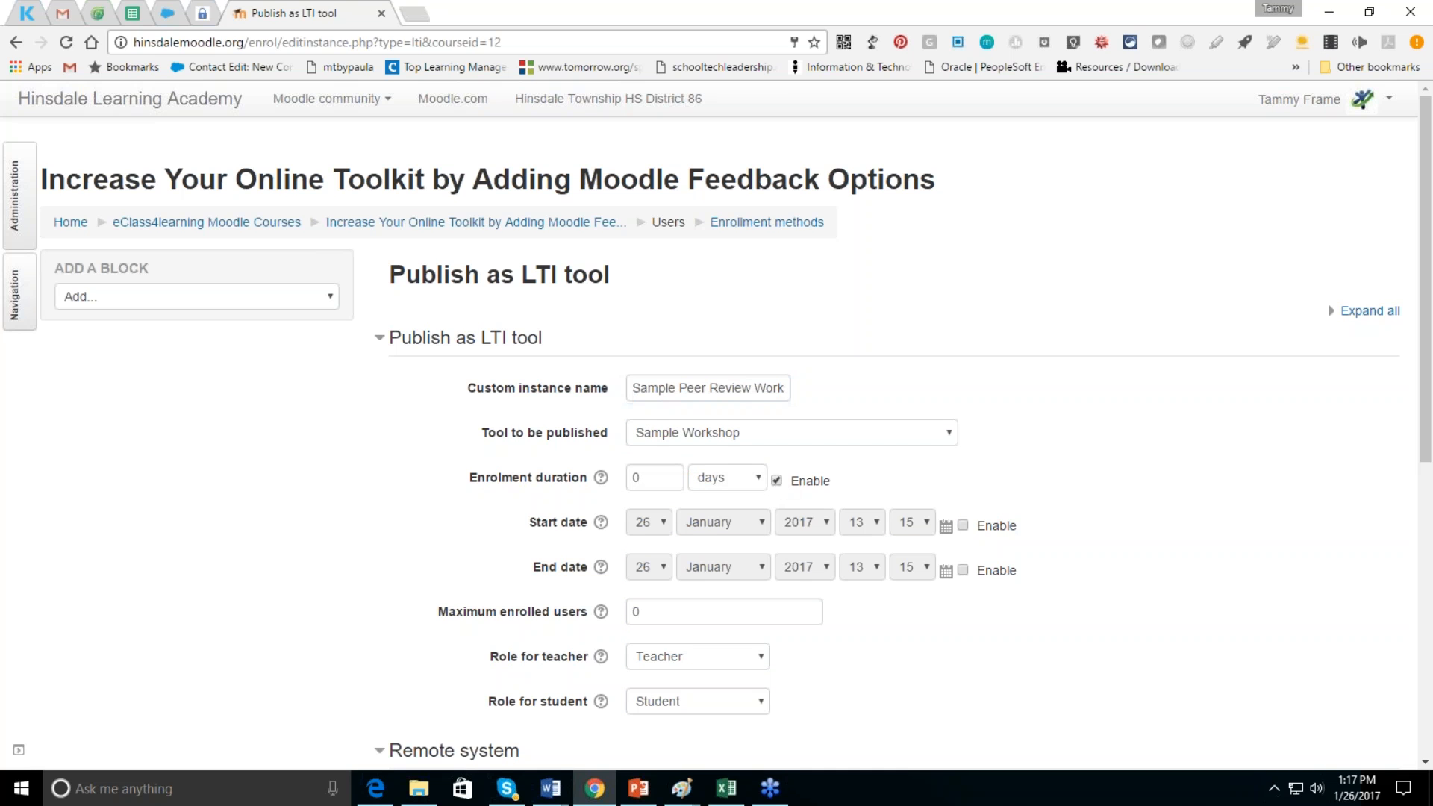
pyautogui.click(637, 476)
pyautogui.write('1')
pyautogui.click(1420, 263)
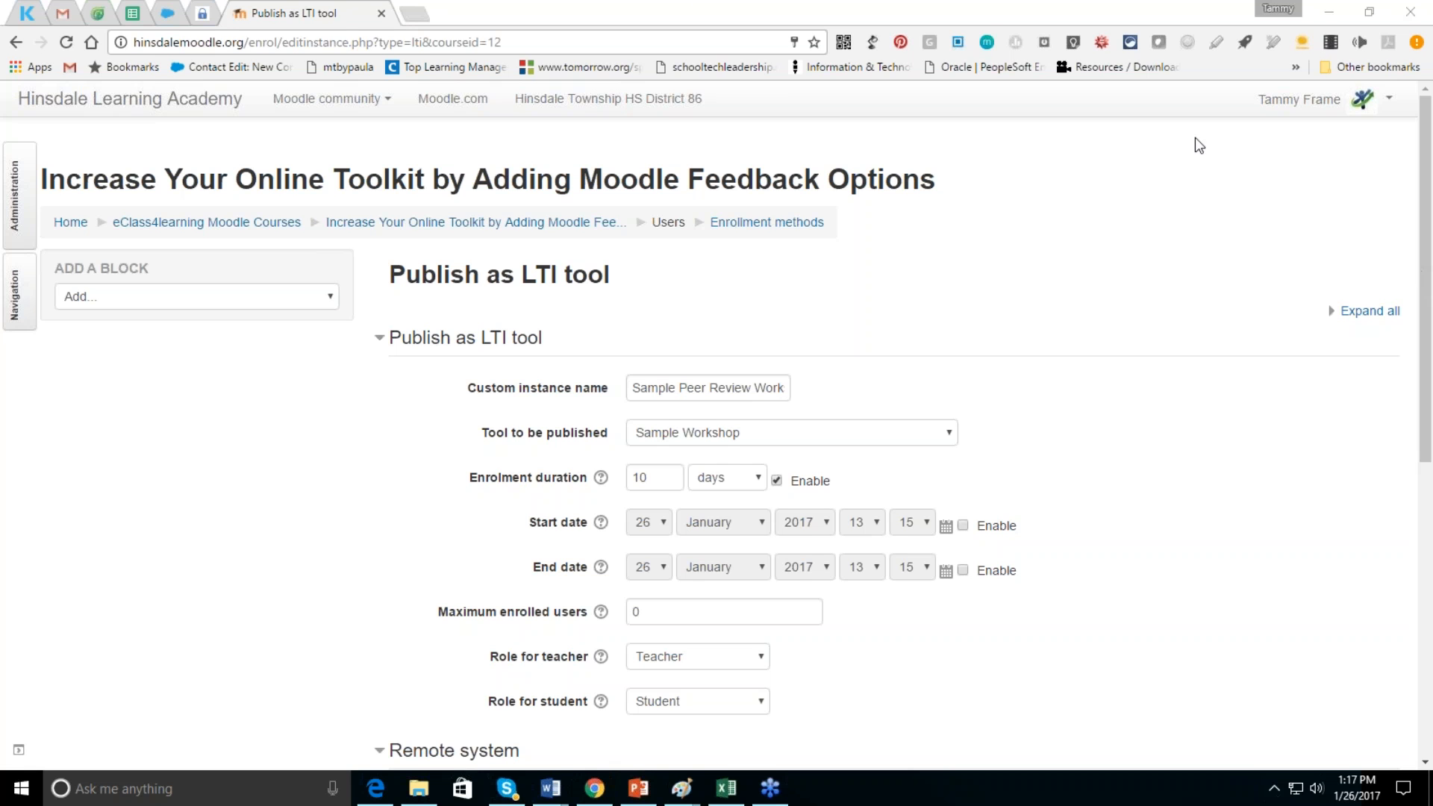
# - Search Google for "google classroom LTI" in a new browser tab
pyautogui.click(415, 13)
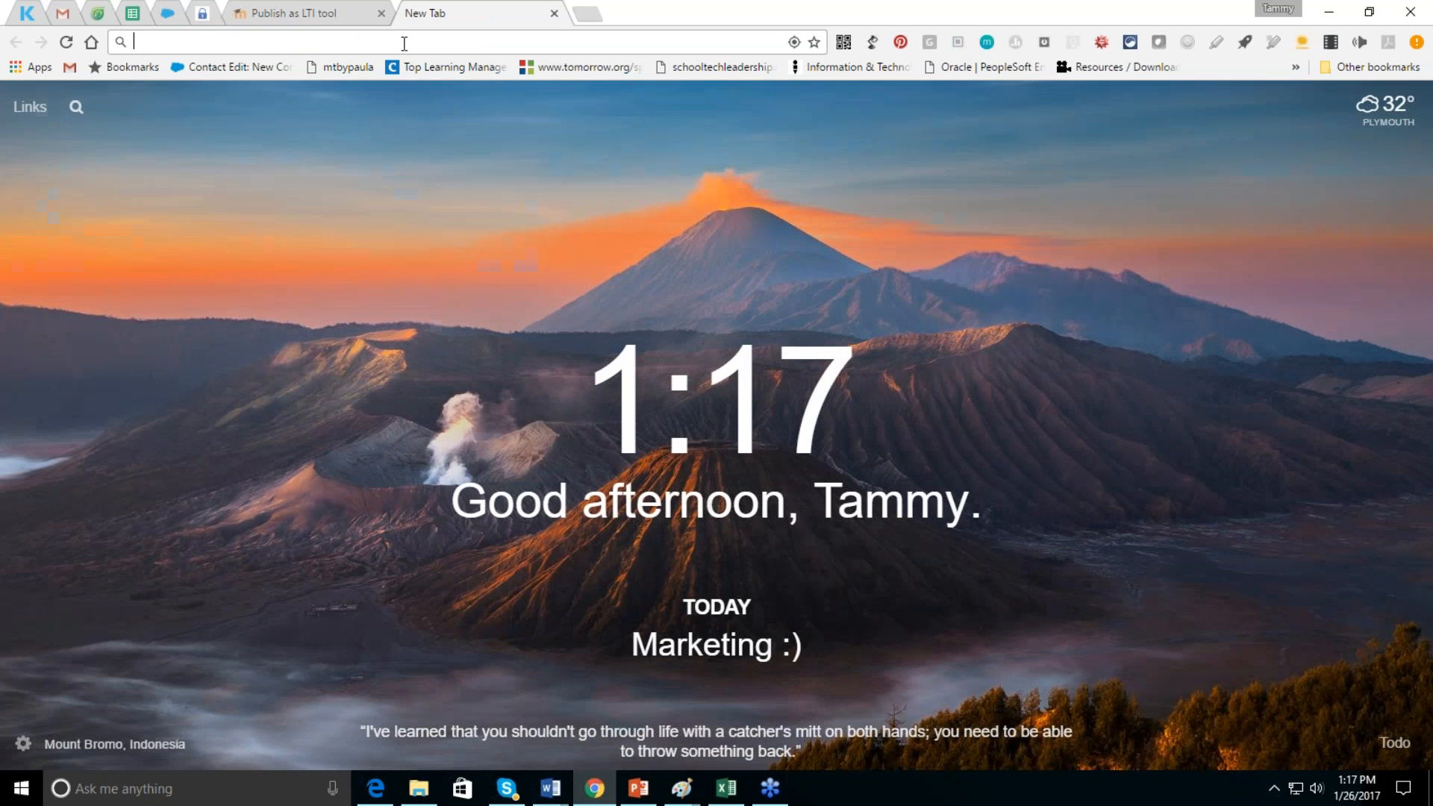
pyautogui.write('goo')
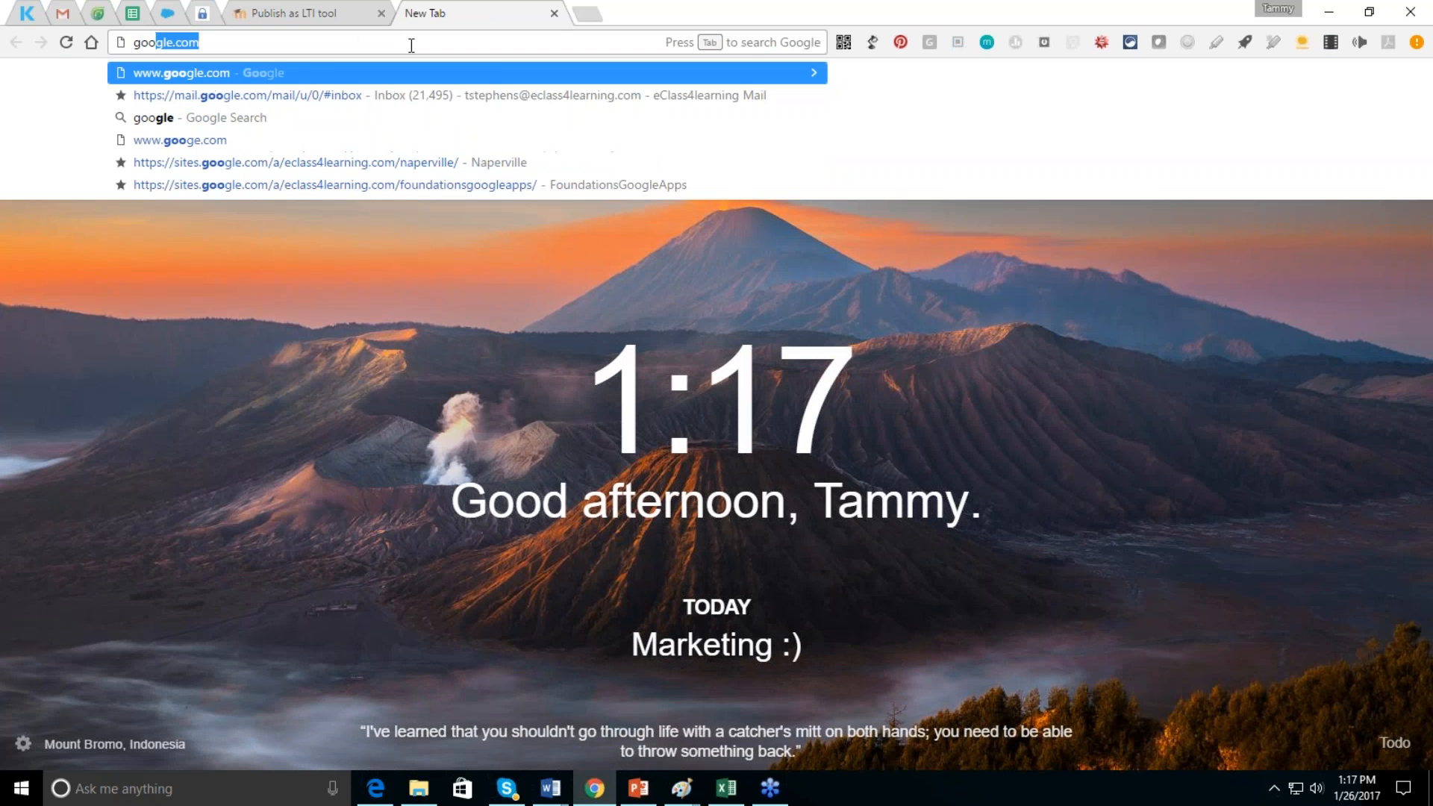
pyautogui.write('gle classroom LTI')
pyautogui.press('Return')
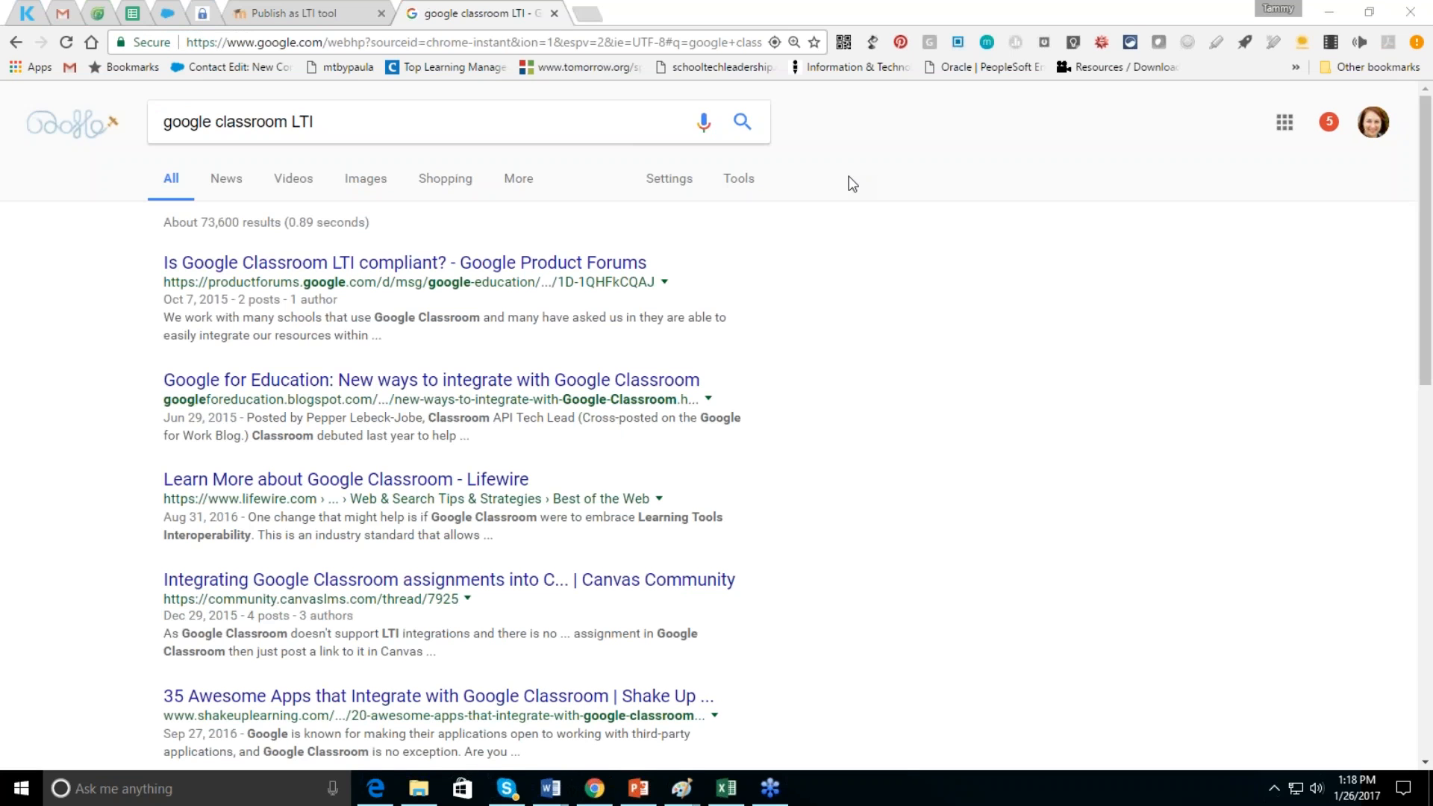
# - Open the forum question "Is Google Classroom LTI compliant?" and read its linked thread "Any plans for LTI integration capabilities?"
pyautogui.click(493, 271)
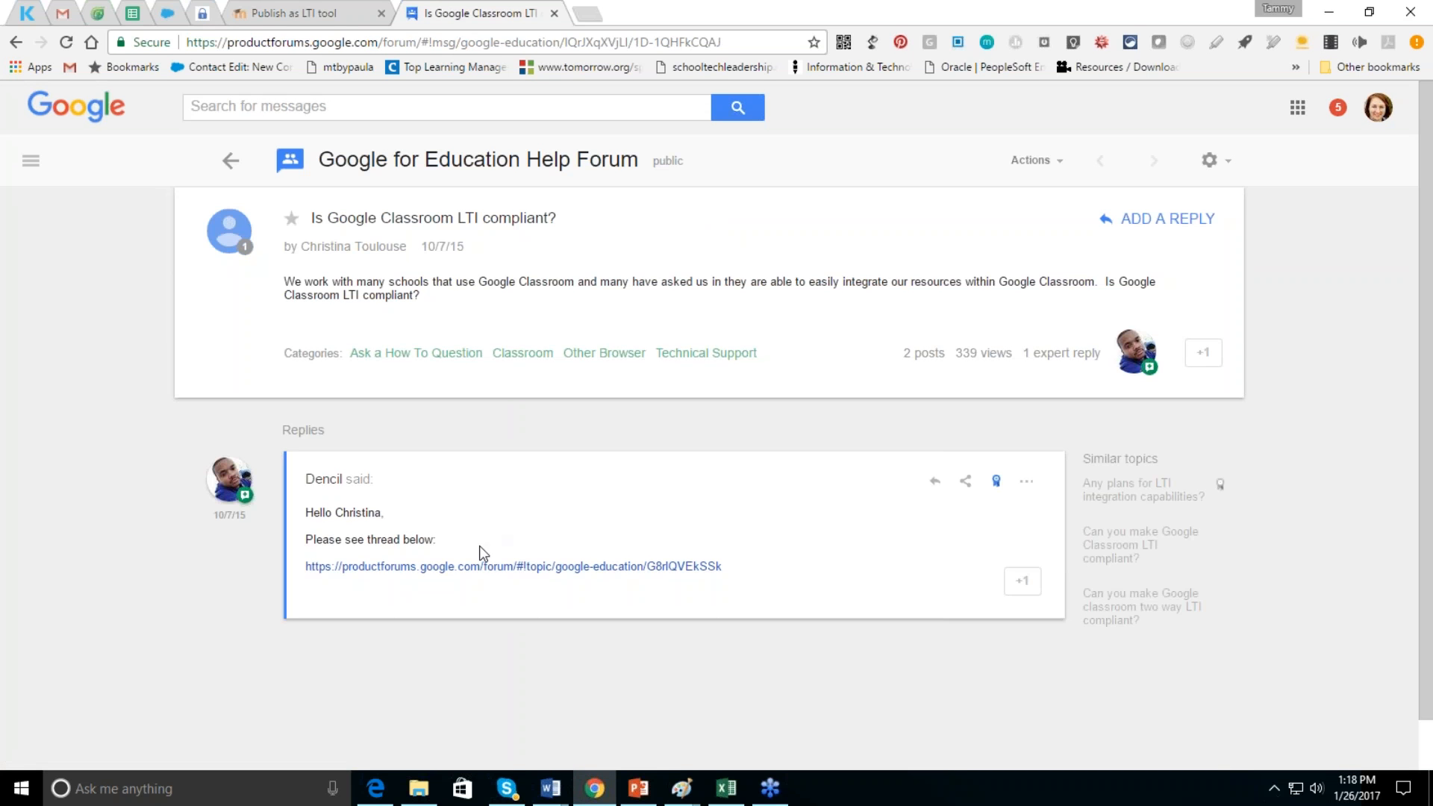
pyautogui.click(484, 567)
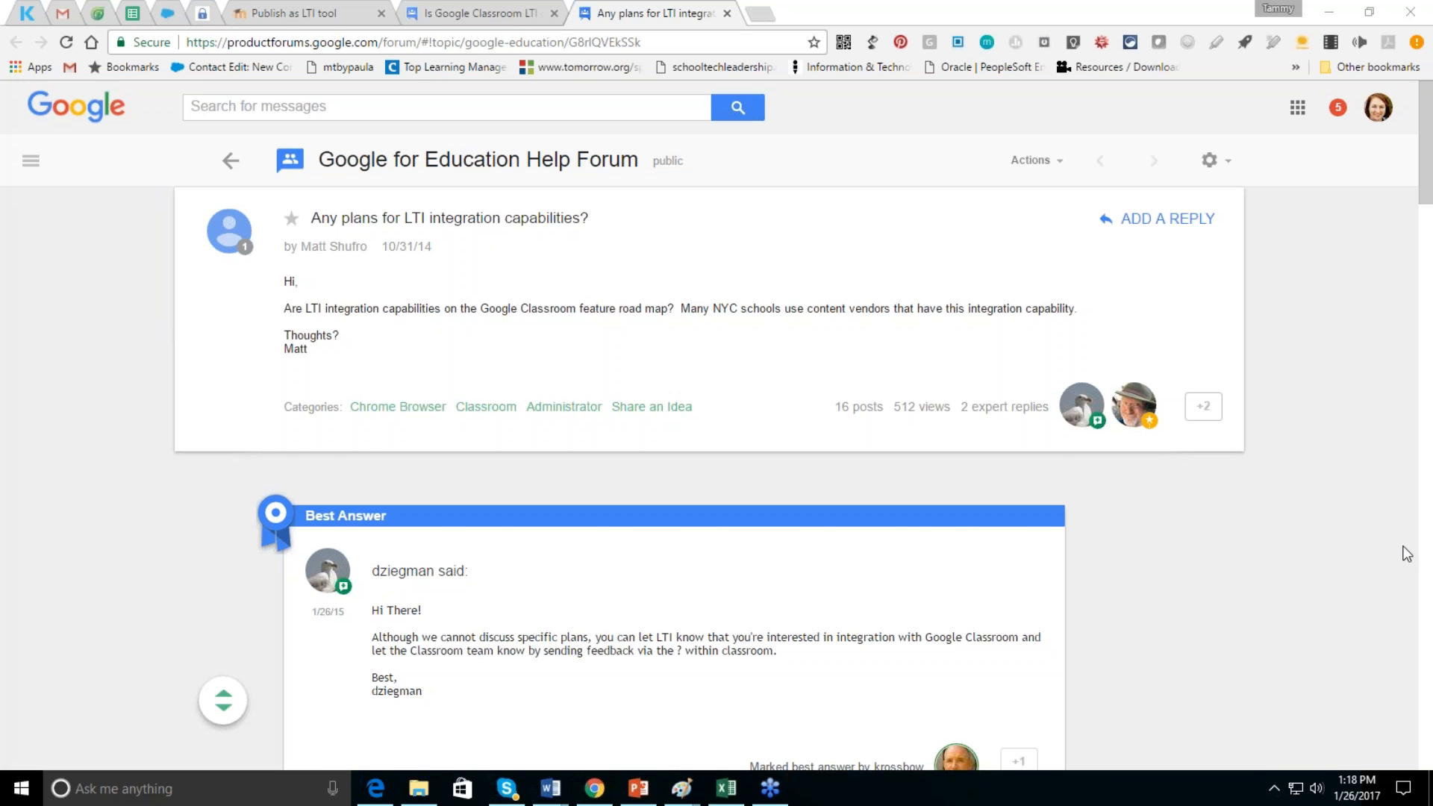
pyautogui.click(1425, 582)
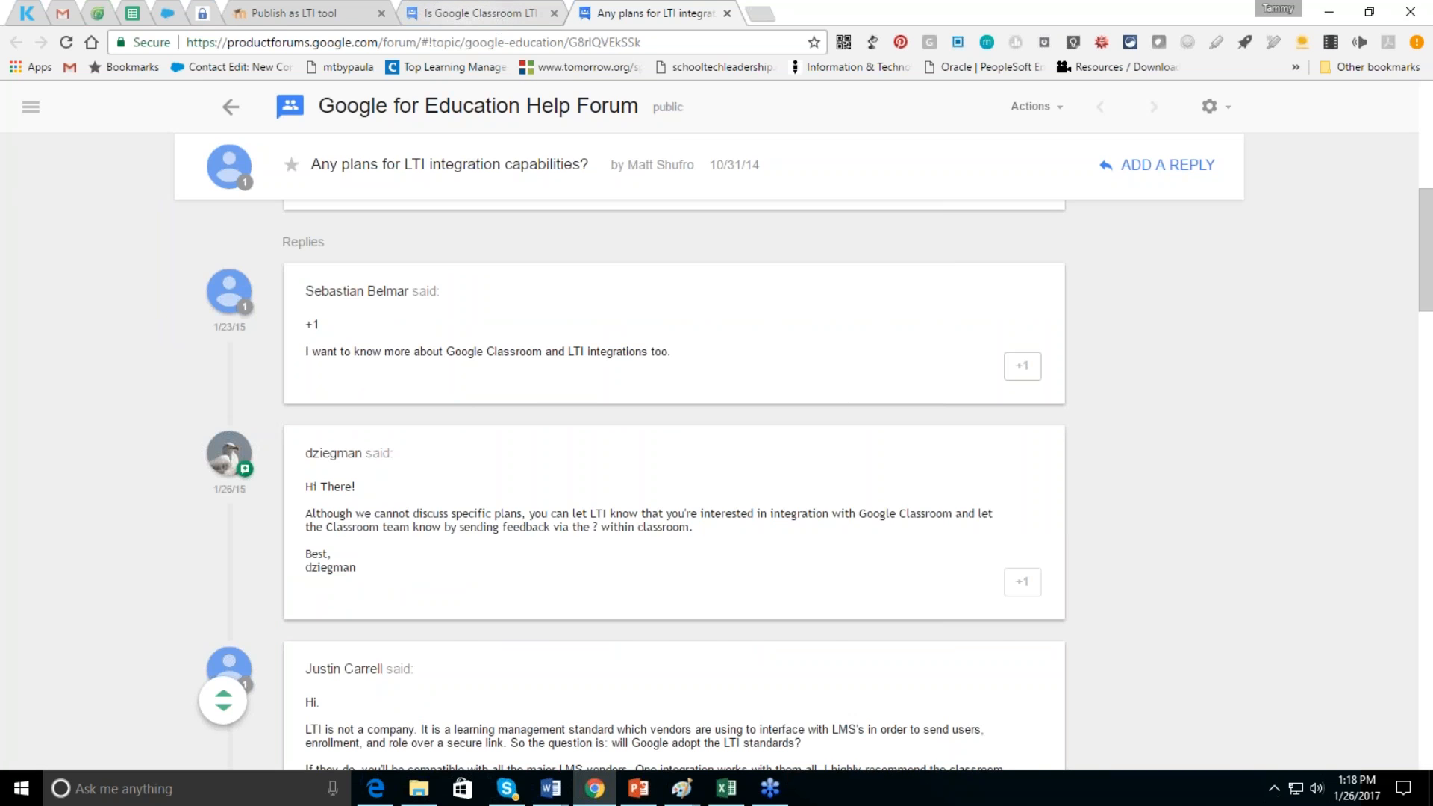
# - Return to the LTI publishing form, enable the start and end dates, and set the end date to 26 March 2017
pyautogui.click(251, 17)
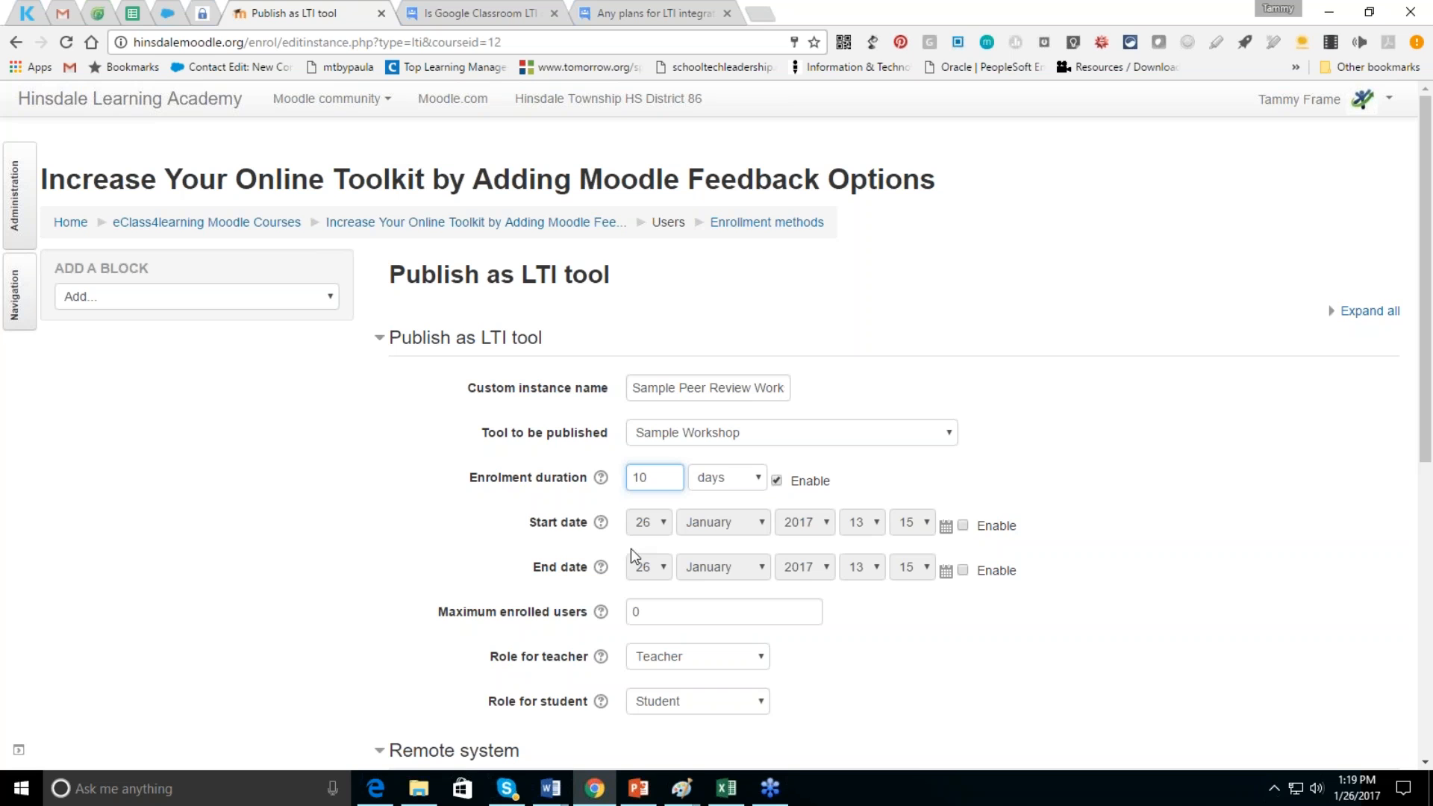
pyautogui.click(963, 525)
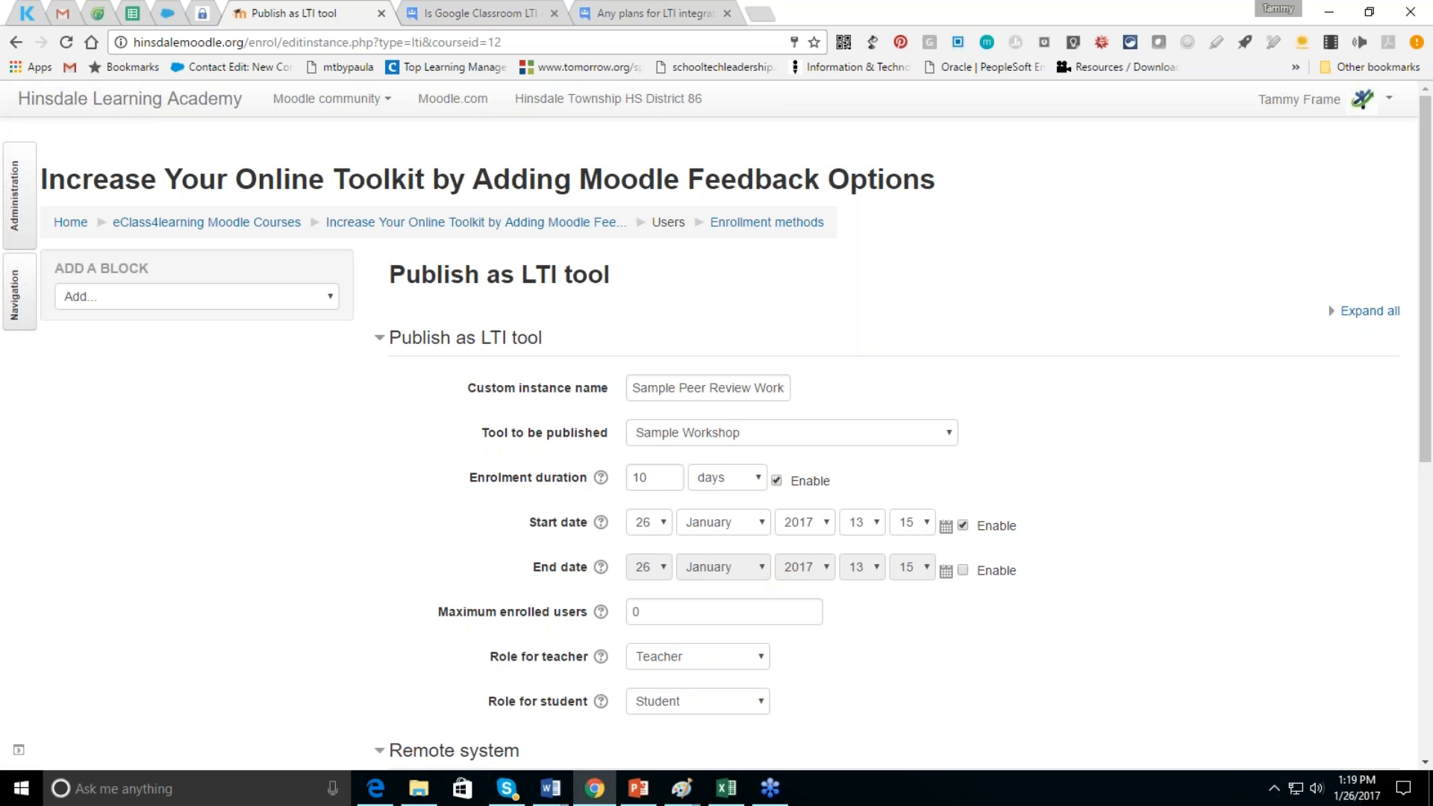
pyautogui.click(963, 571)
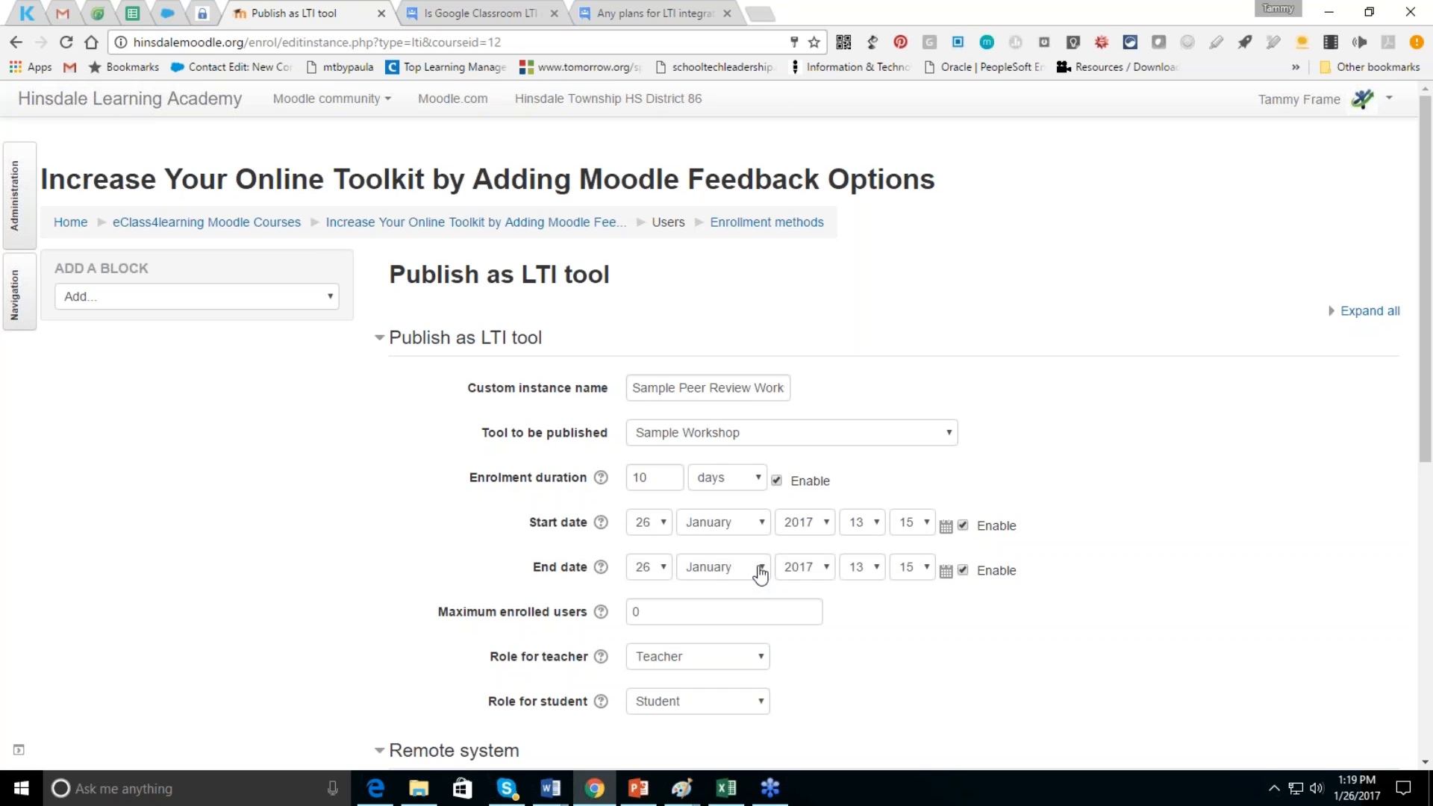
pyautogui.click(762, 571)
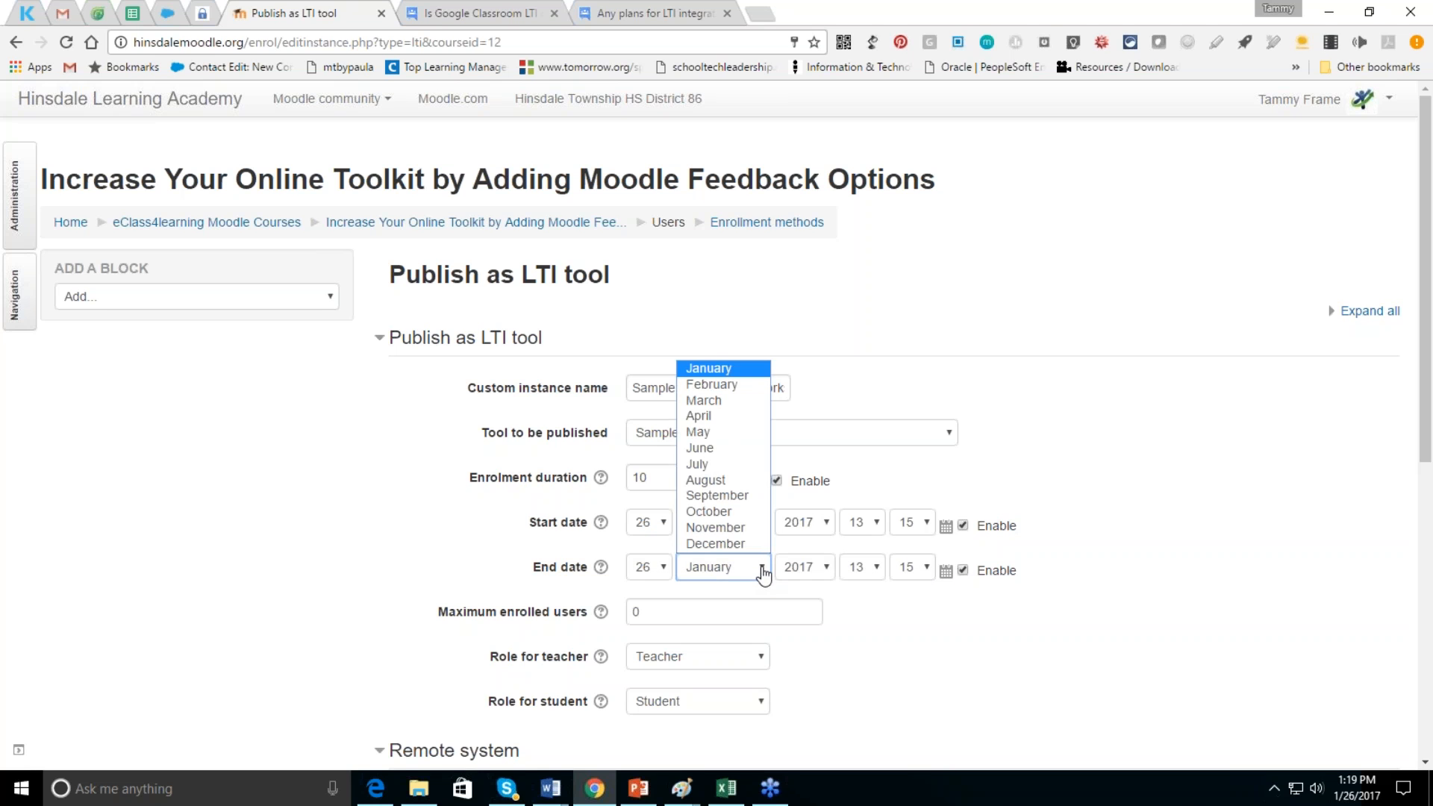
pyautogui.click(708, 404)
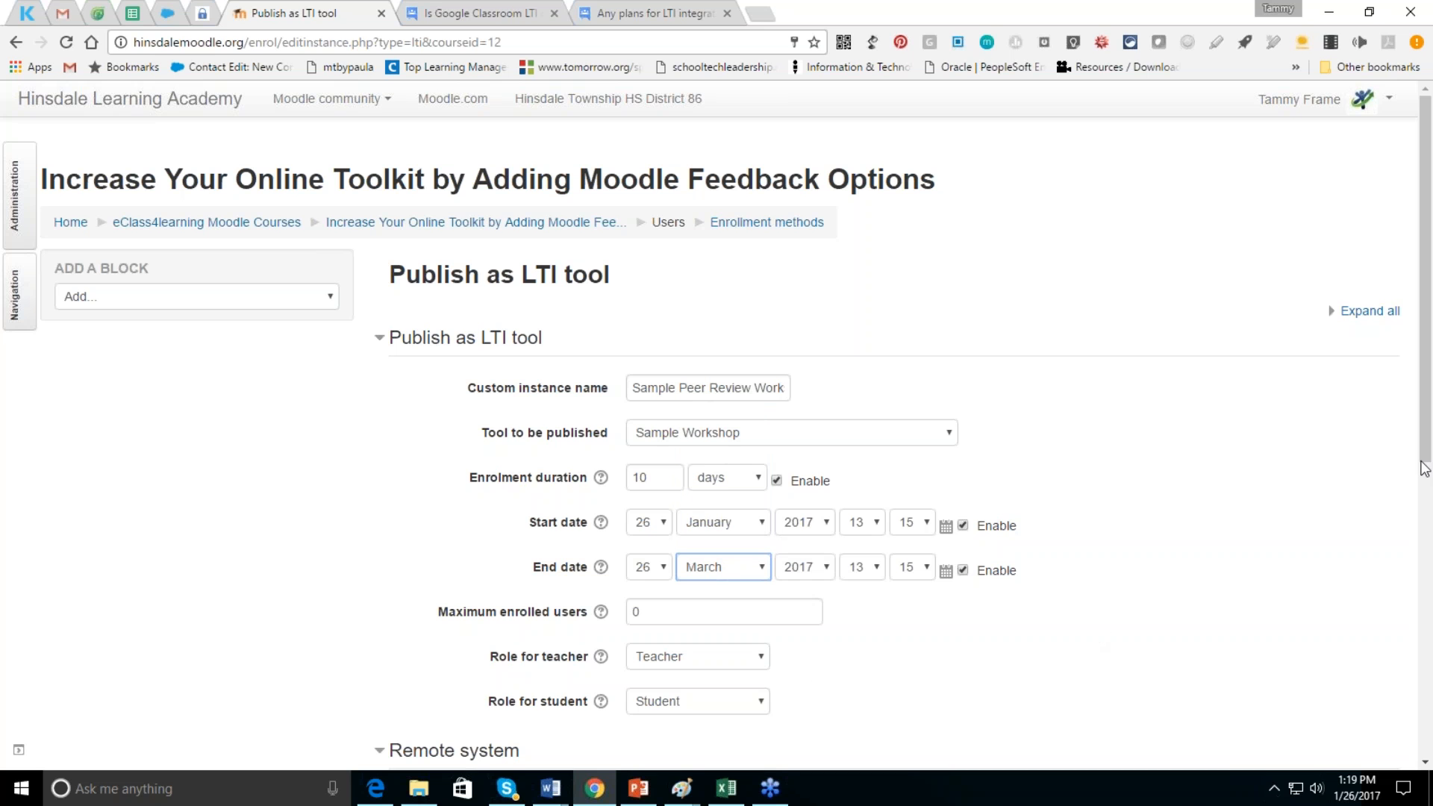
# - Review the remote system settings and add the configured LTI method to the course
pyautogui.moveTo(1425, 456); pyautogui.dragTo(1426, 707)
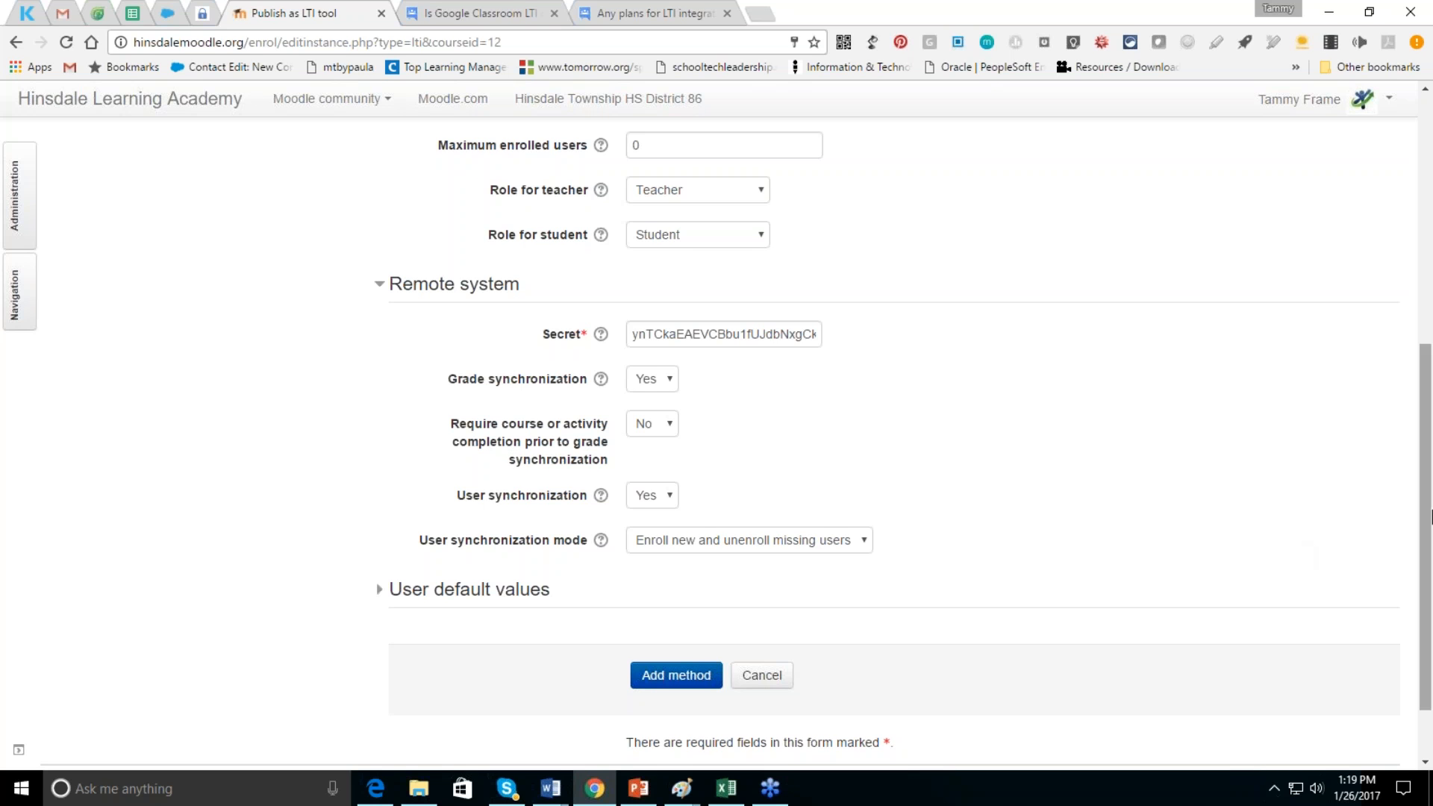
pyautogui.scroll(-2, 1052, 623)
pyautogui.click(668, 598)
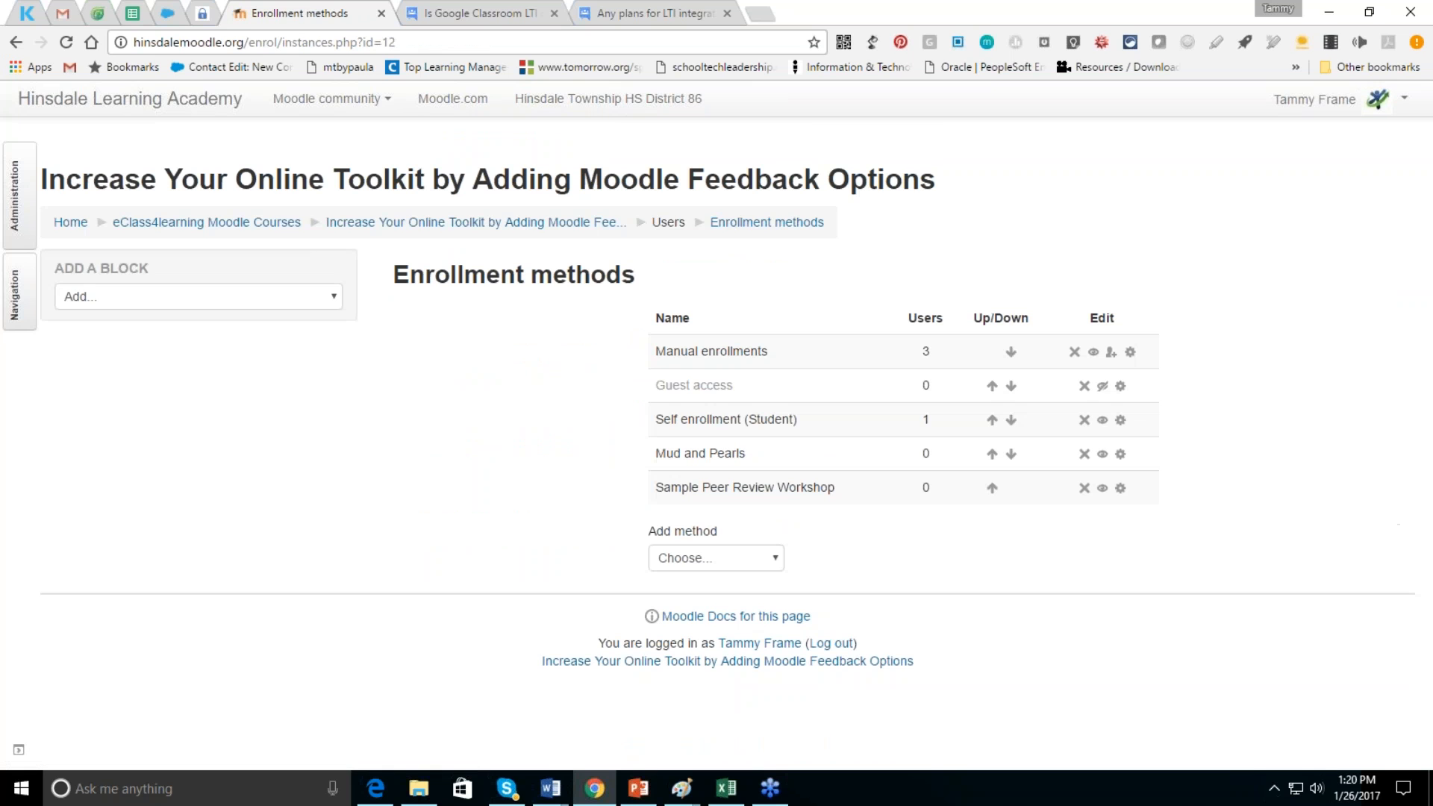
# - Open the course's list of published LTI tools to view their URLs and secrets
pyautogui.click(17, 198)
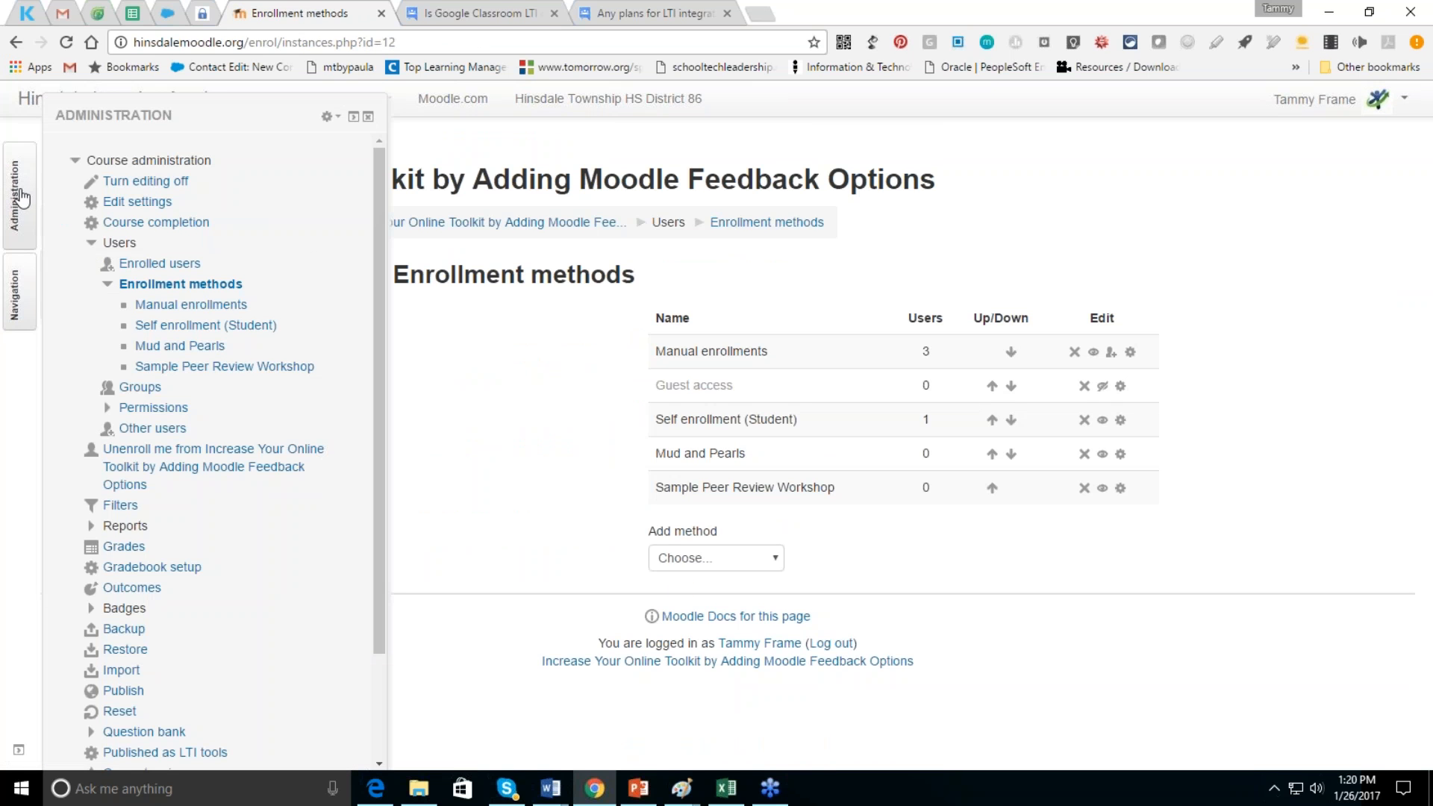
pyautogui.click(487, 396)
pyautogui.click(15, 224)
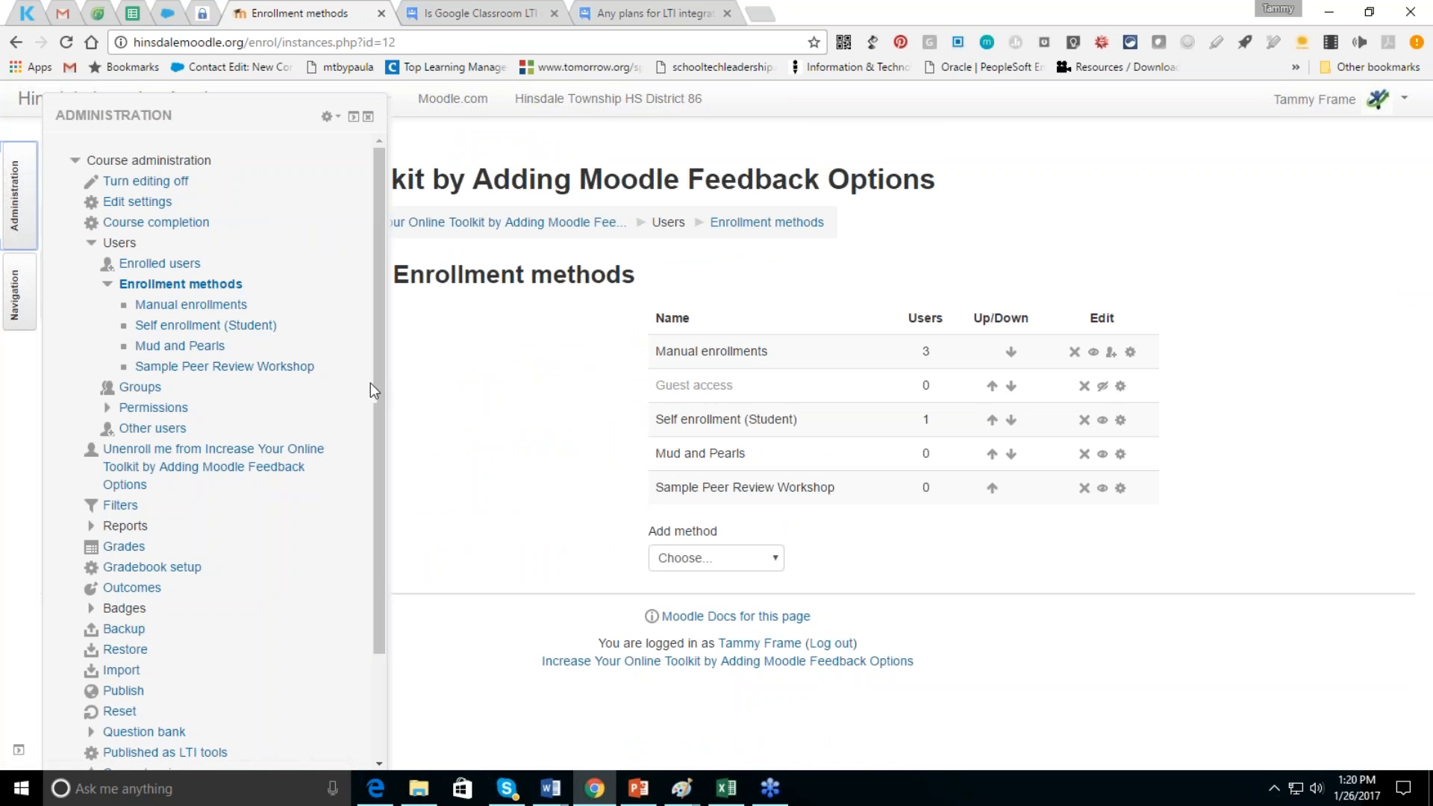
pyautogui.moveTo(378, 392); pyautogui.dragTo(403, 535)
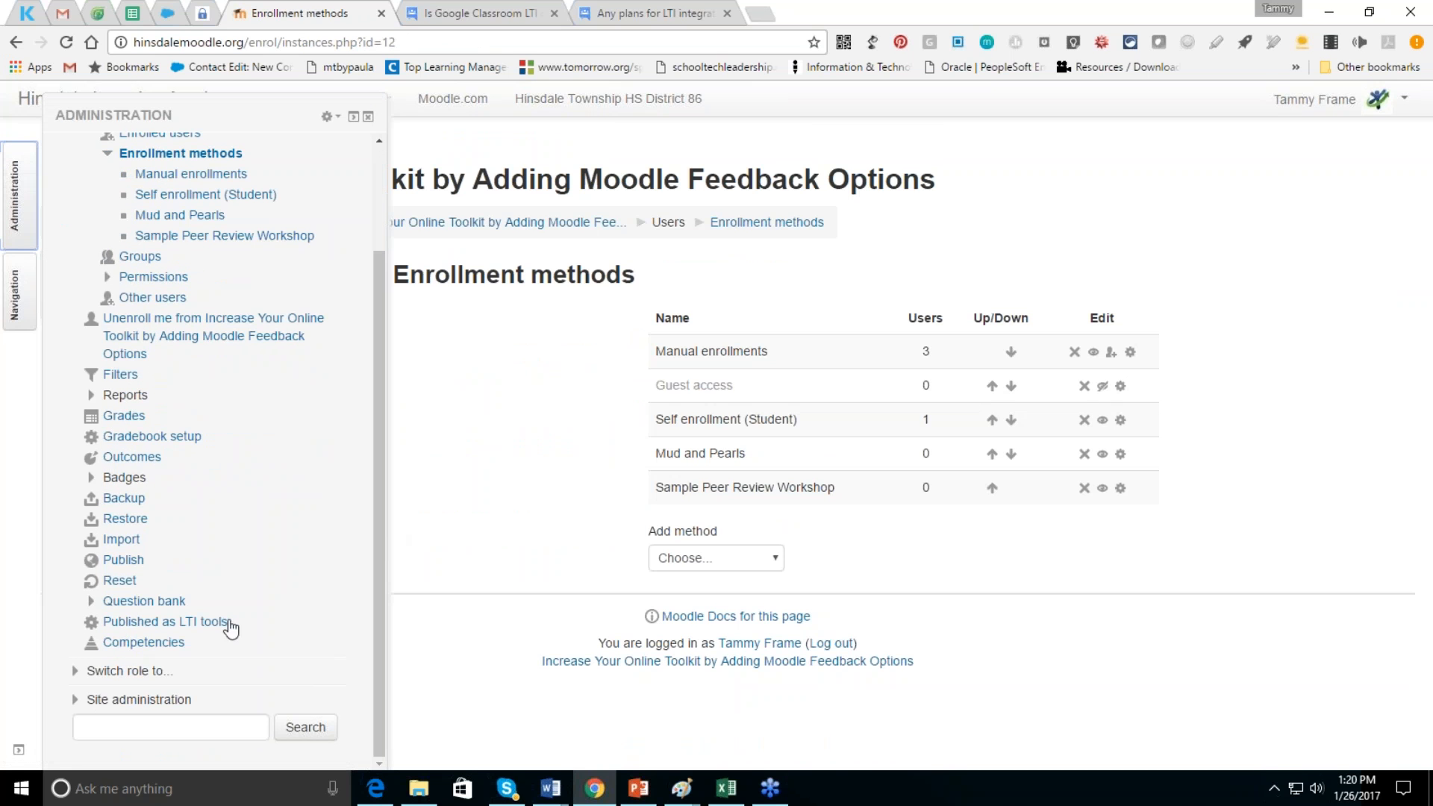
pyautogui.click(209, 624)
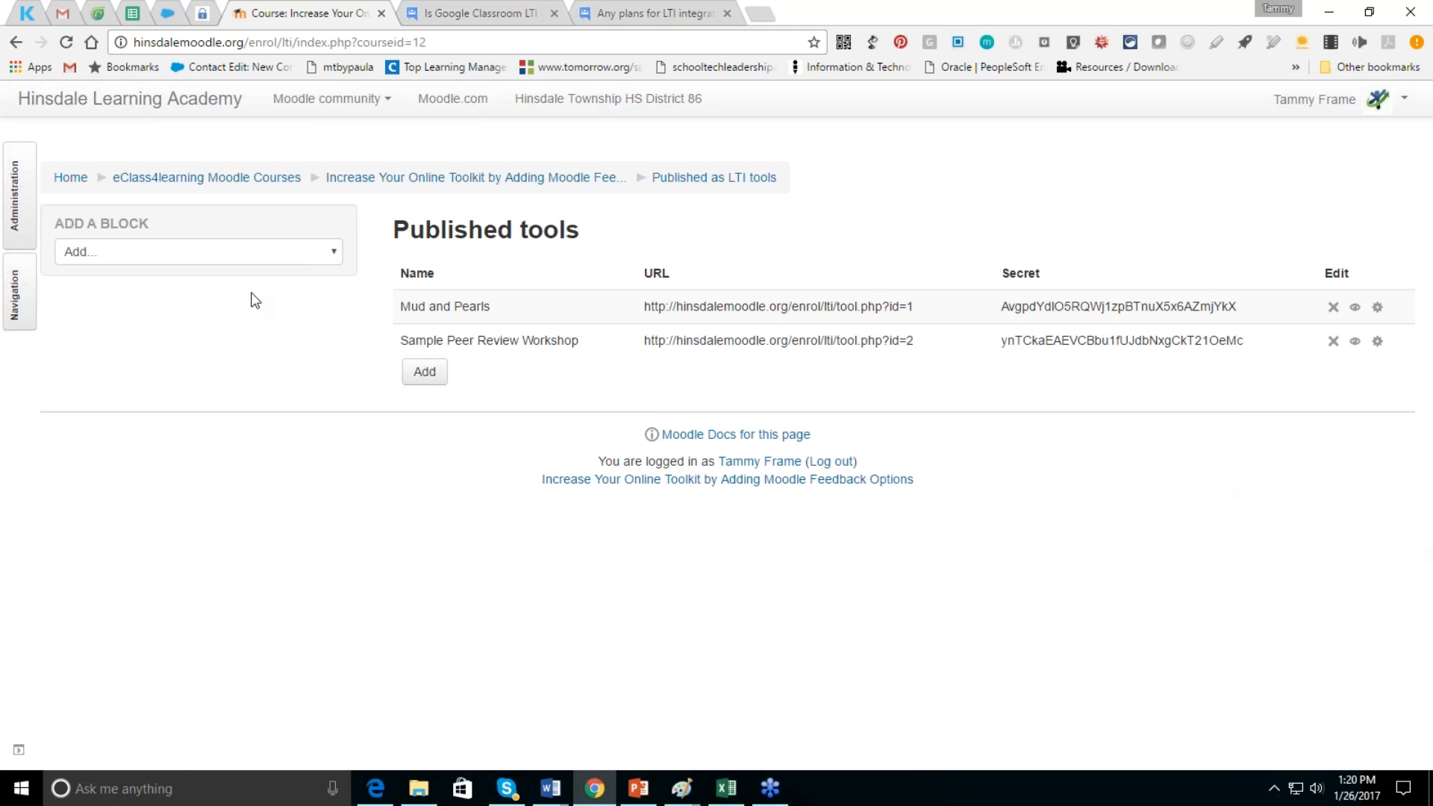
# - Open the course "Jumpstart Into Moodle" from the eClass4learning Moodle Courses category
pyautogui.click(144, 177)
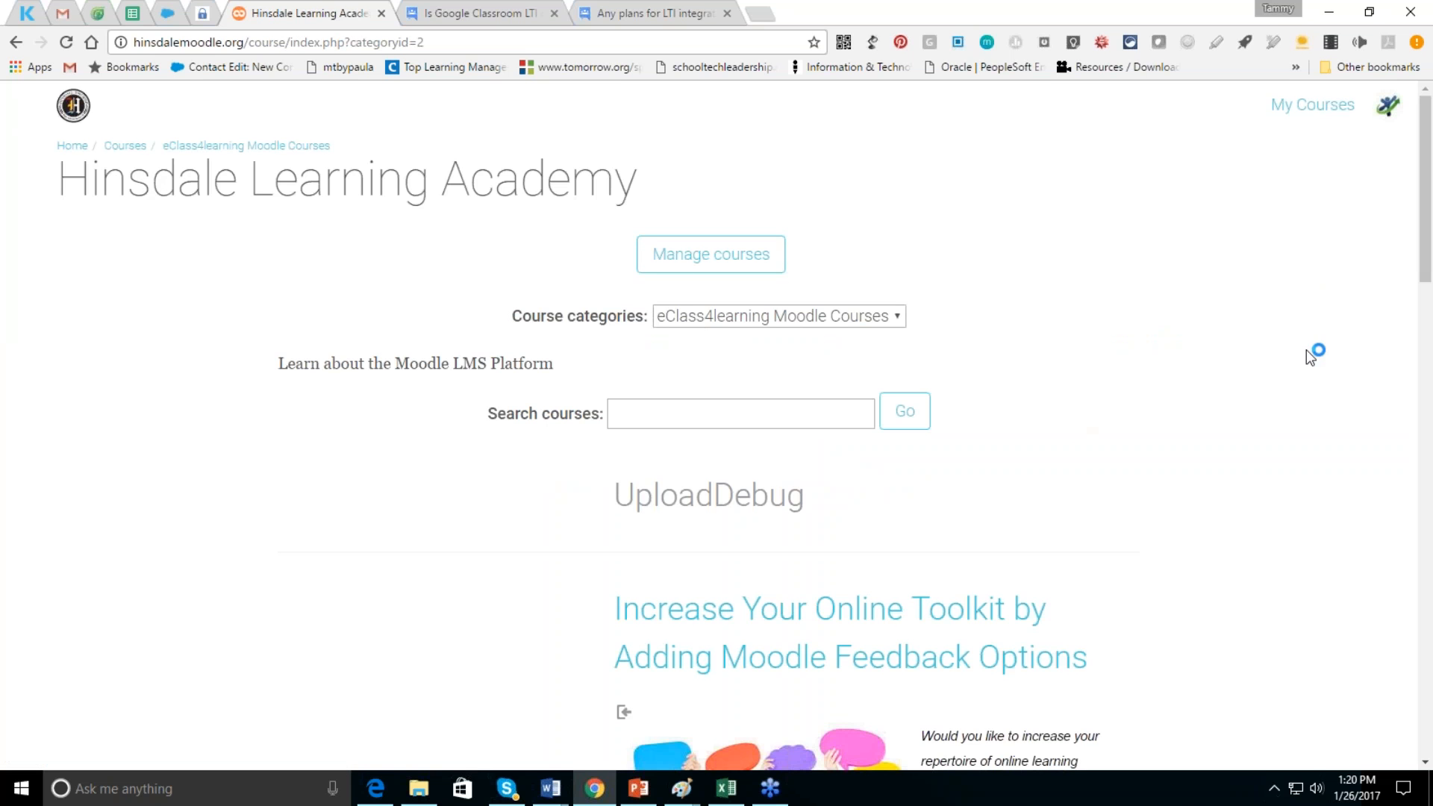
pyautogui.moveTo(1426, 289); pyautogui.dragTo(1428, 514)
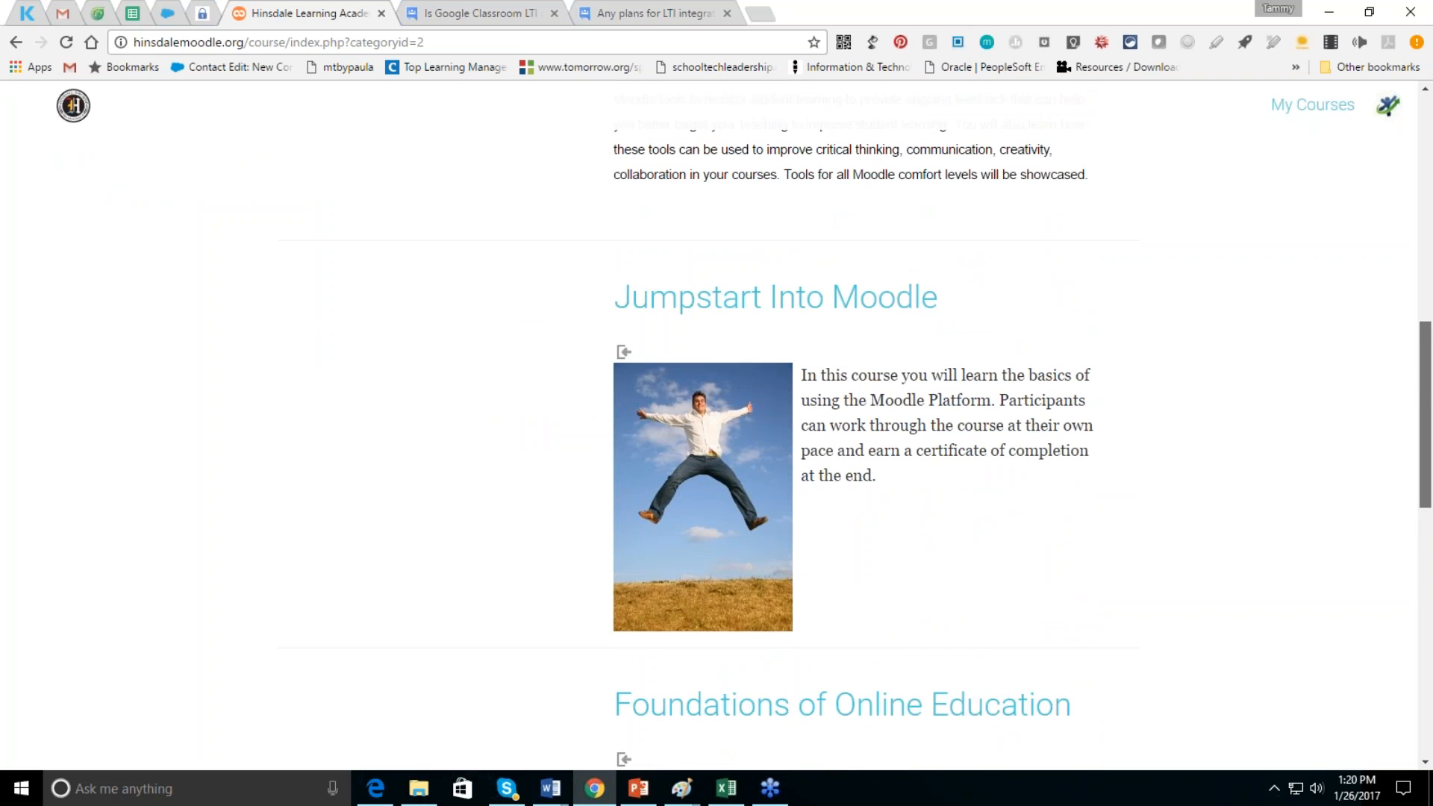
pyautogui.click(874, 310)
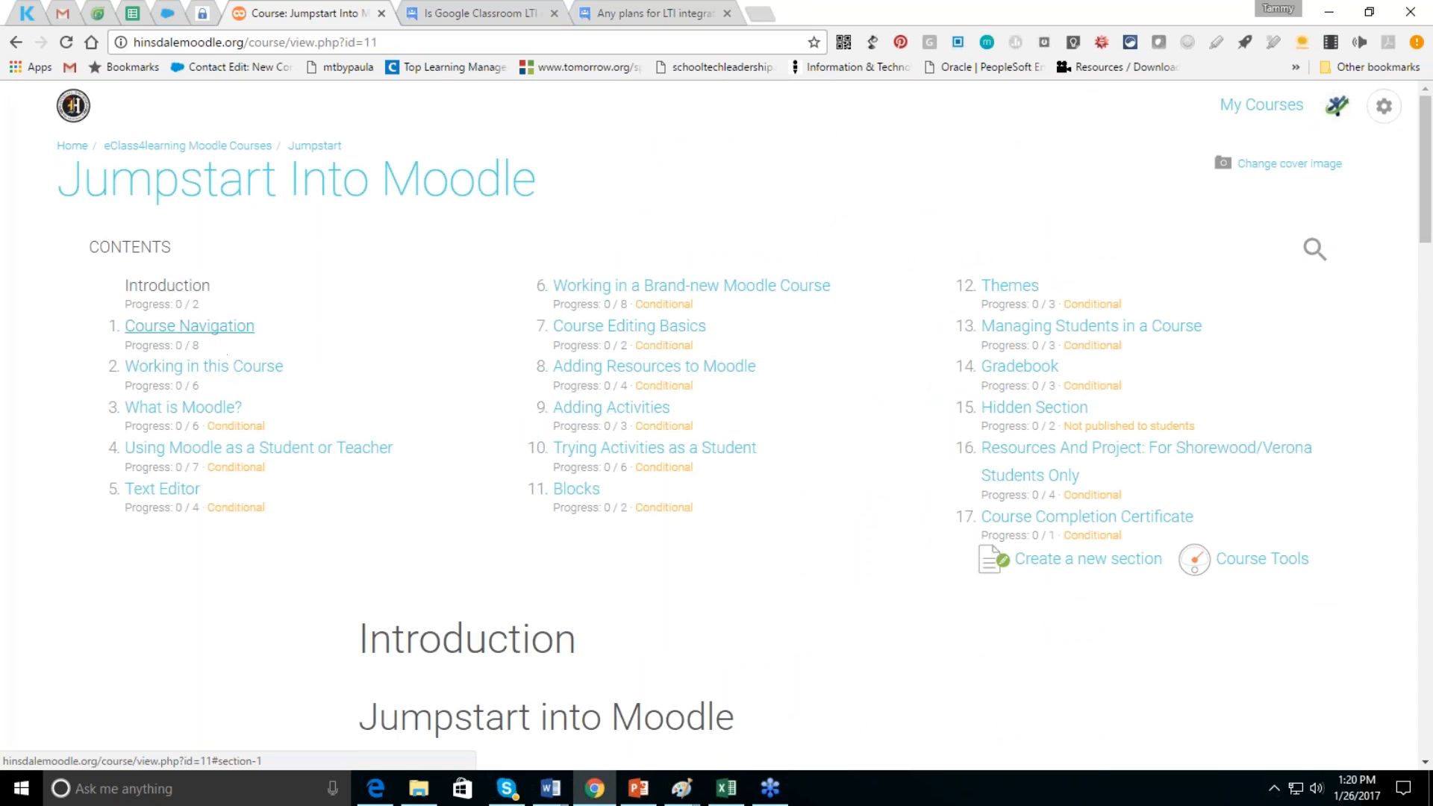
# - Open the Course Navigation section and edit the settings of its "Mud and Pearls" external tool
pyautogui.click(190, 326)
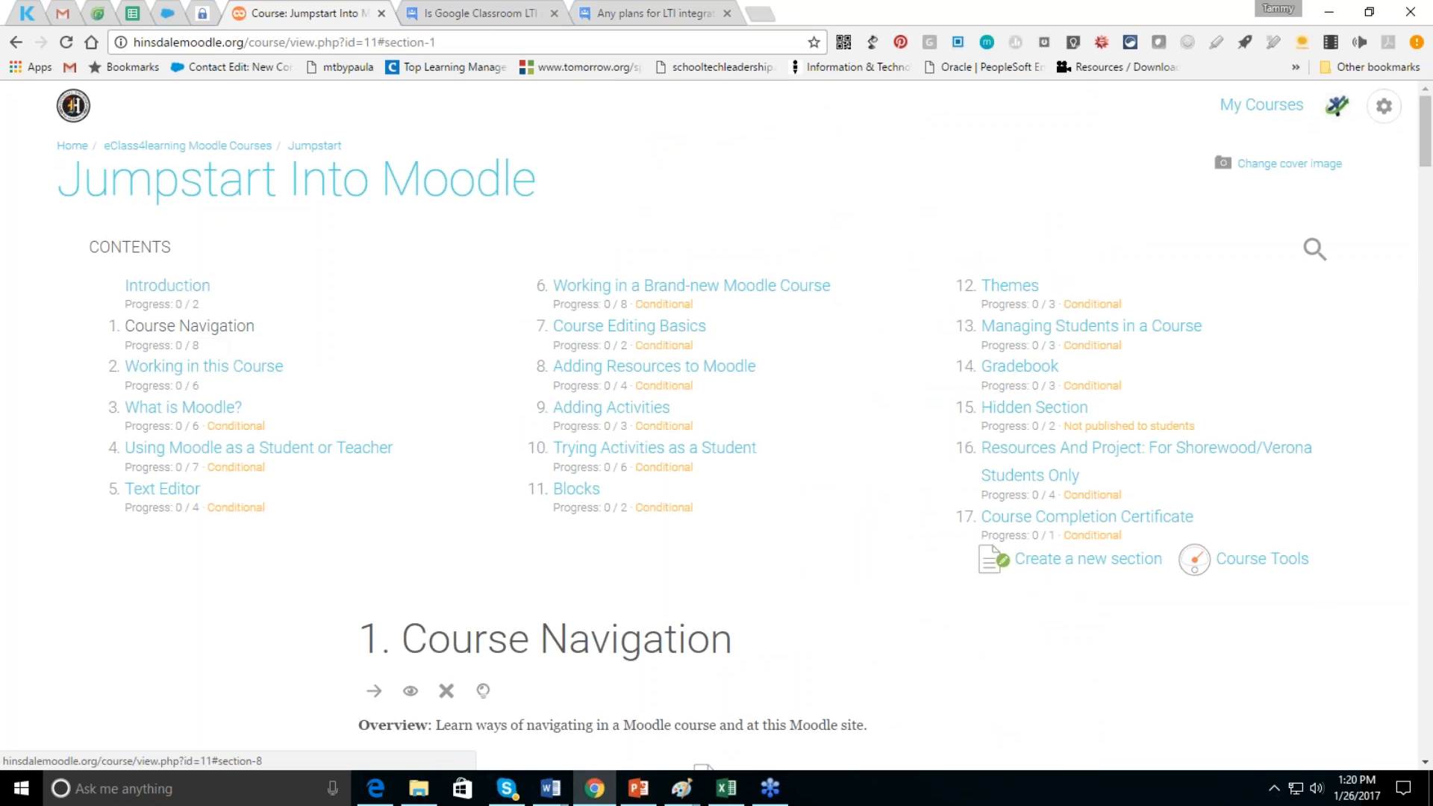
pyautogui.click(1426, 368)
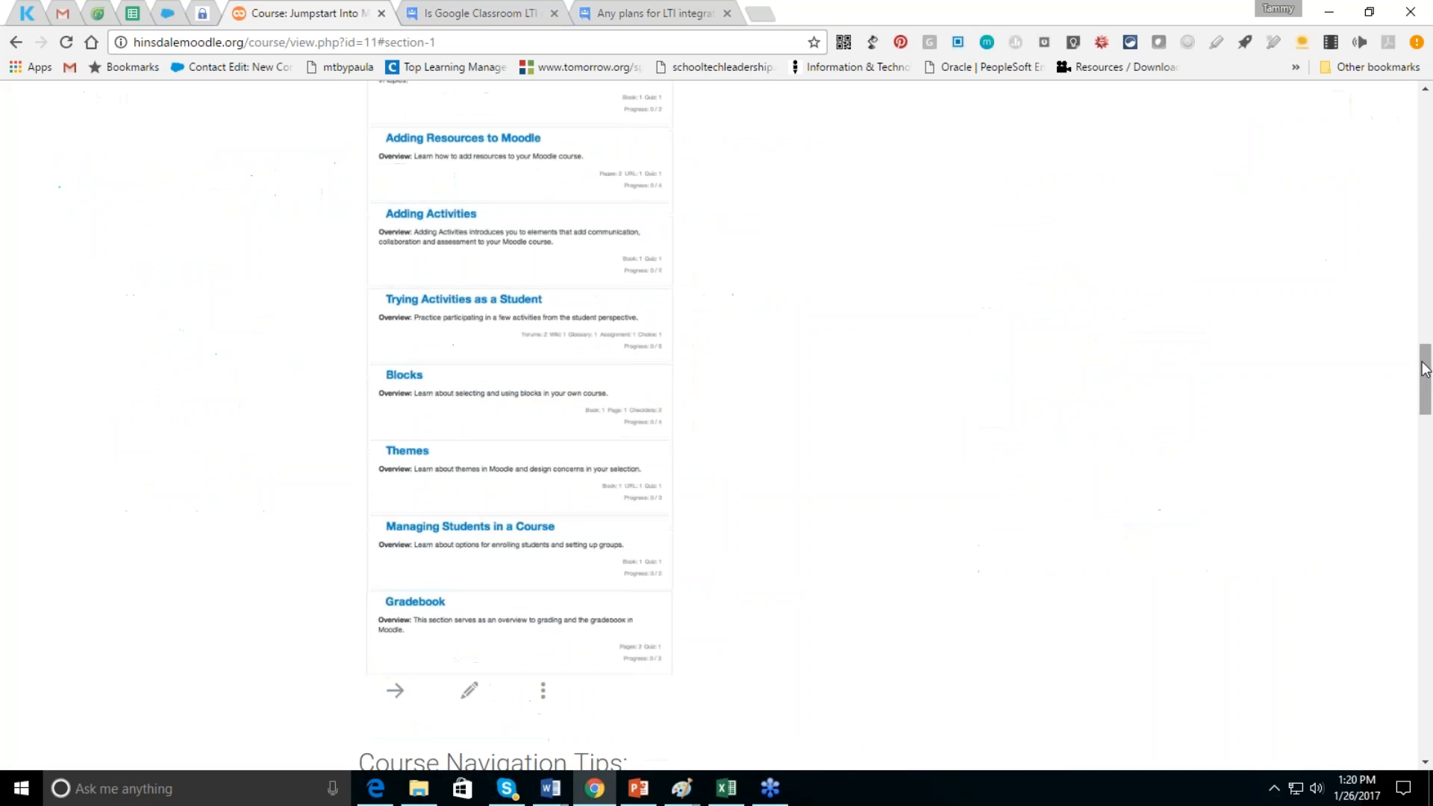
pyautogui.moveTo(1426, 369); pyautogui.dragTo(1426, 666)
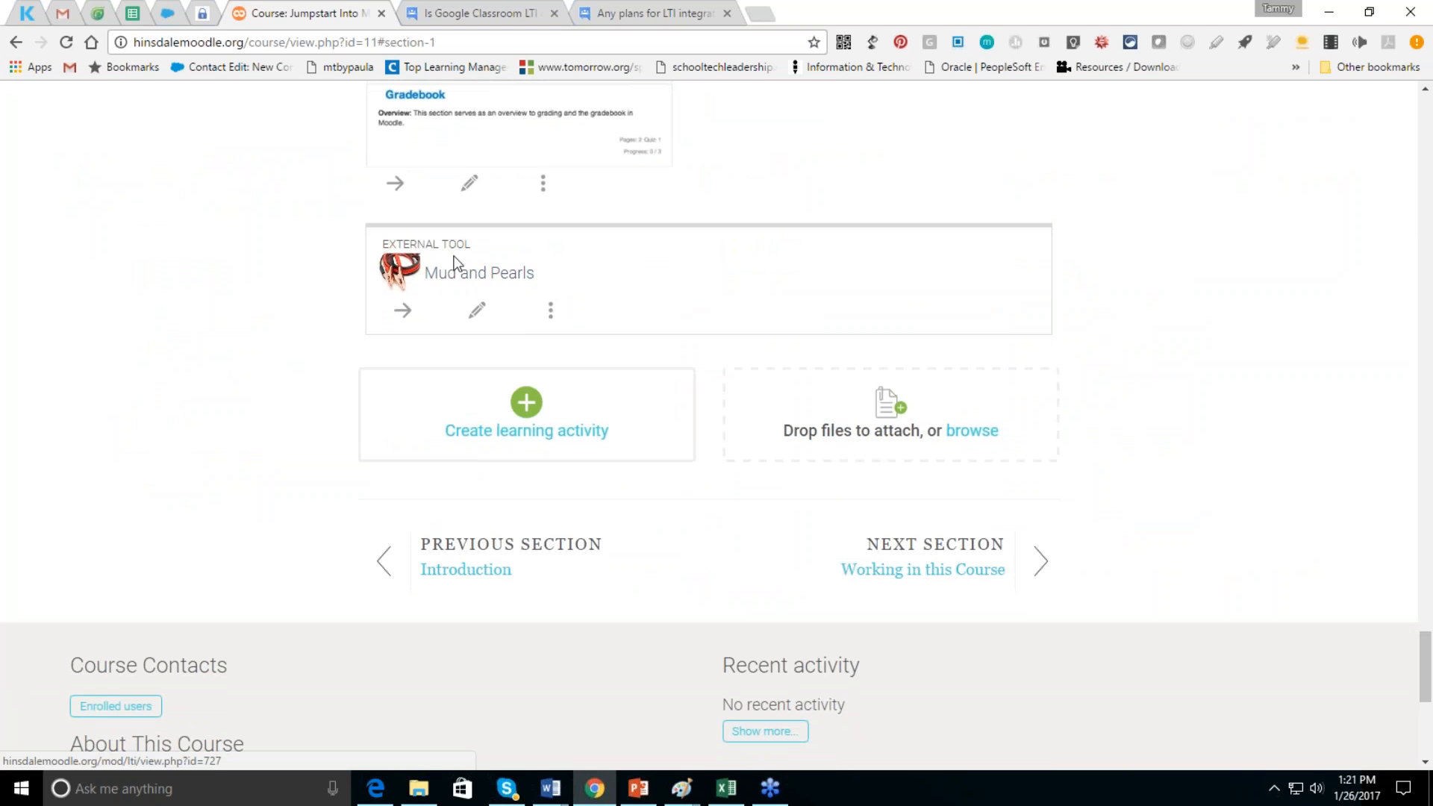
pyautogui.click(477, 309)
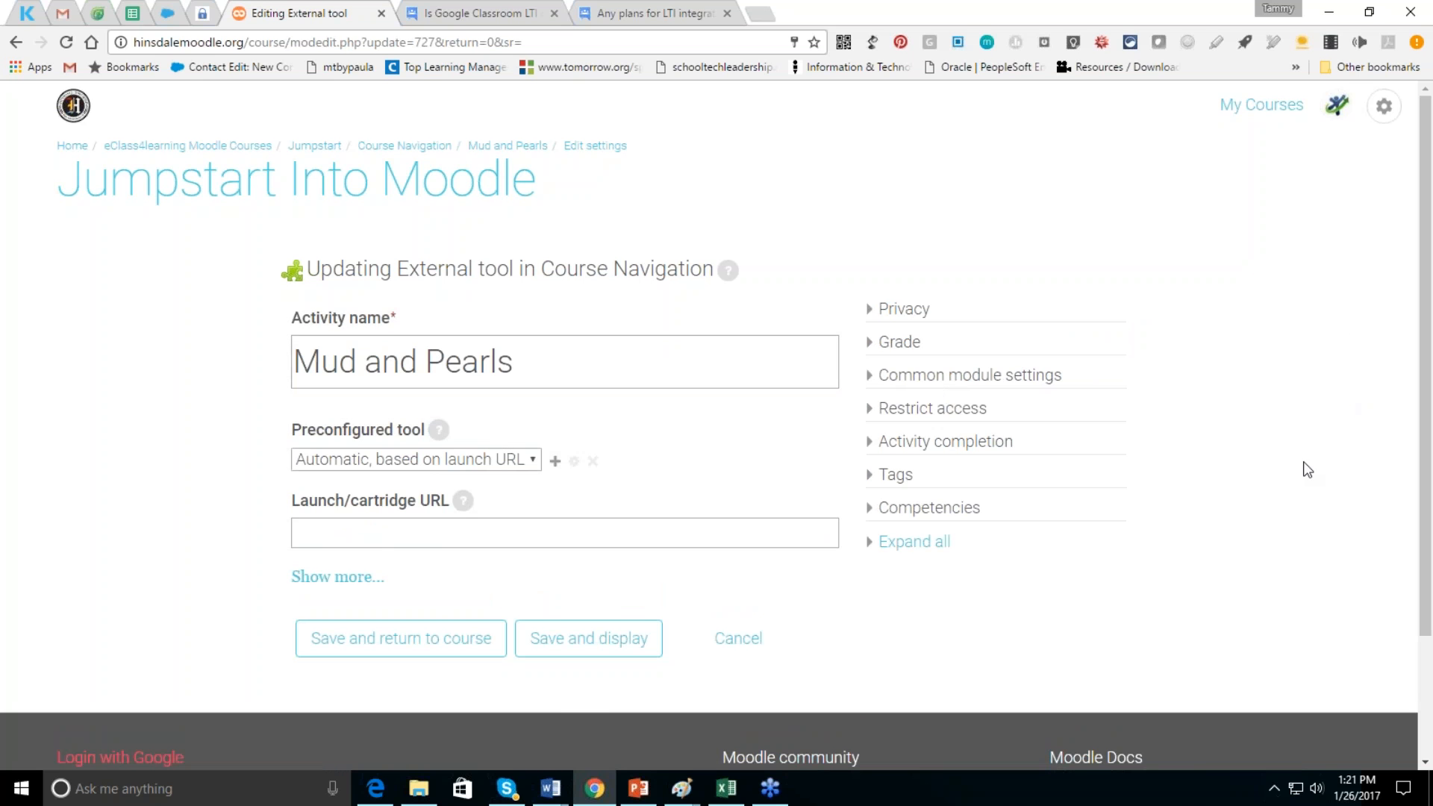
# - Review the tool's additional settings, including launch URL, consumer key, briefly unmasked shared secret and icon URLs, and save back to the course
pyautogui.click(358, 580)
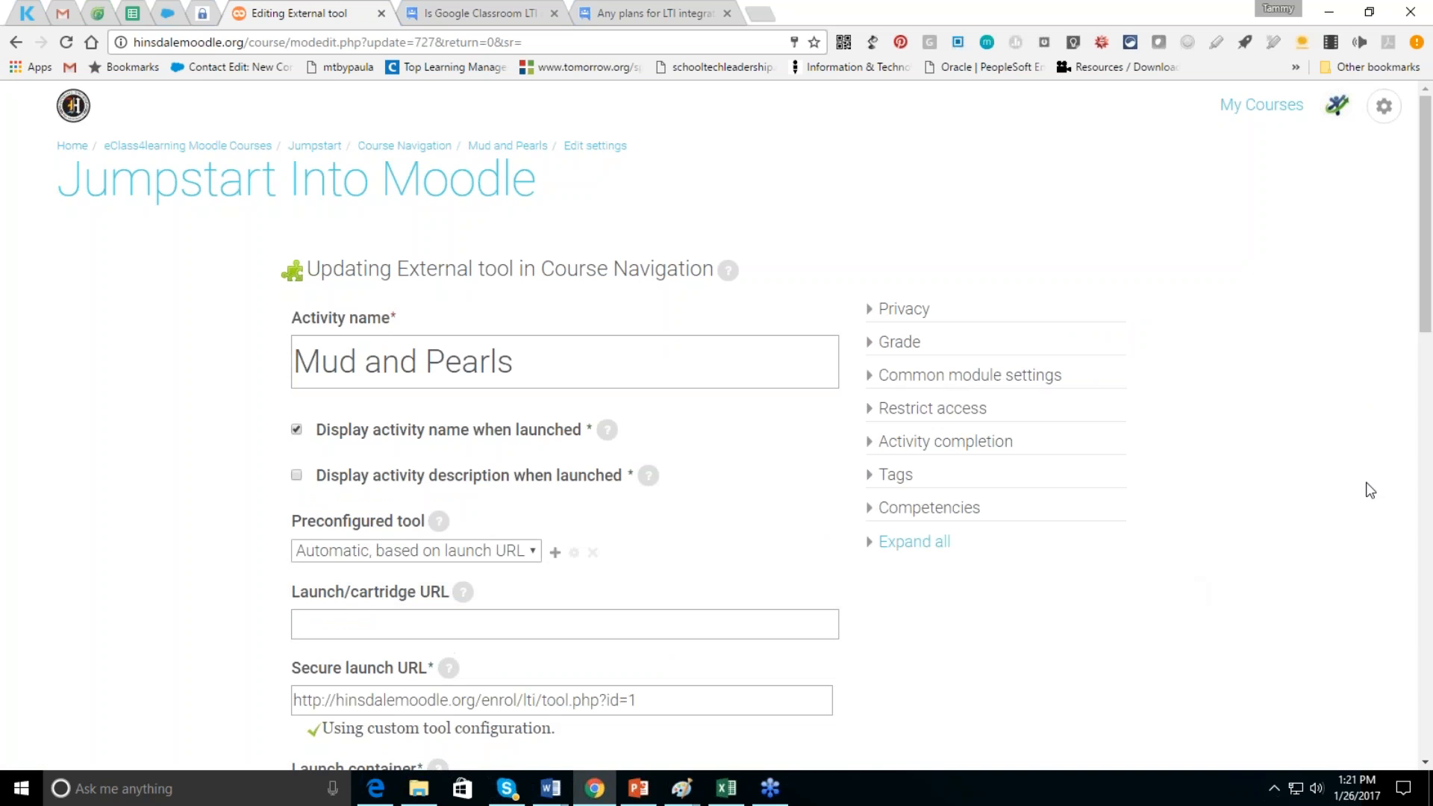
pyautogui.moveTo(1427, 321); pyautogui.dragTo(1426, 480)
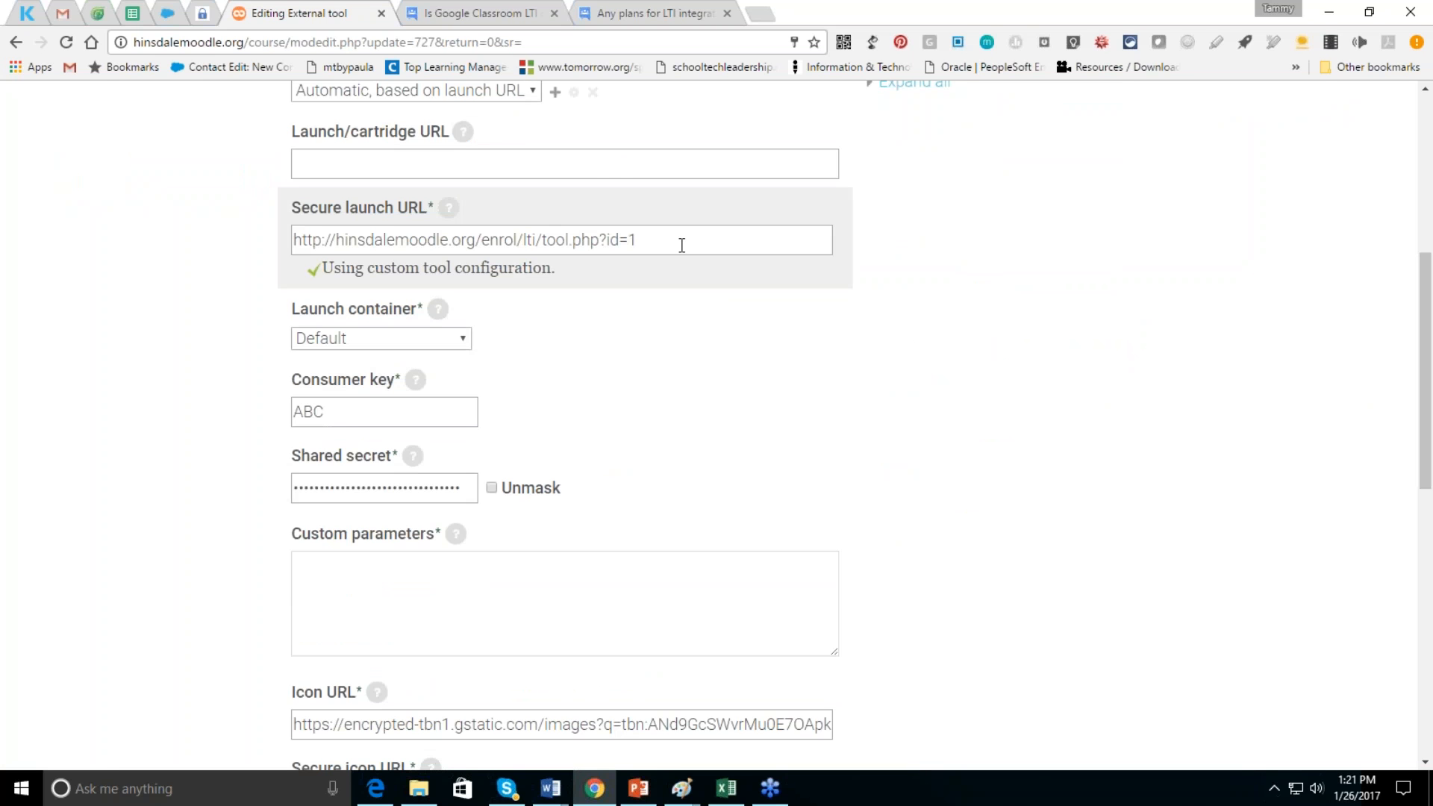
pyautogui.click(491, 489)
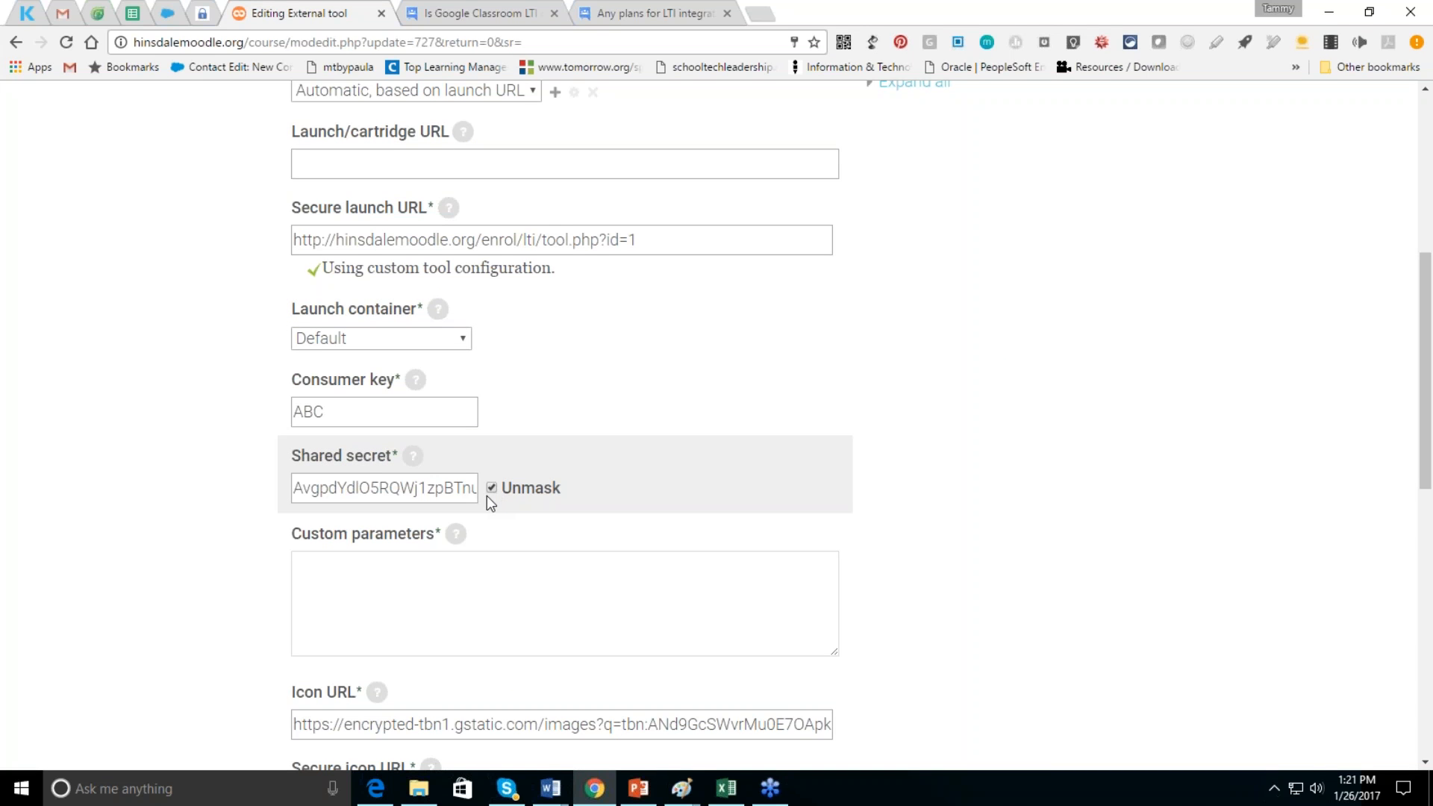
pyautogui.click(491, 488)
pyautogui.moveTo(1426, 444); pyautogui.dragTo(1426, 562)
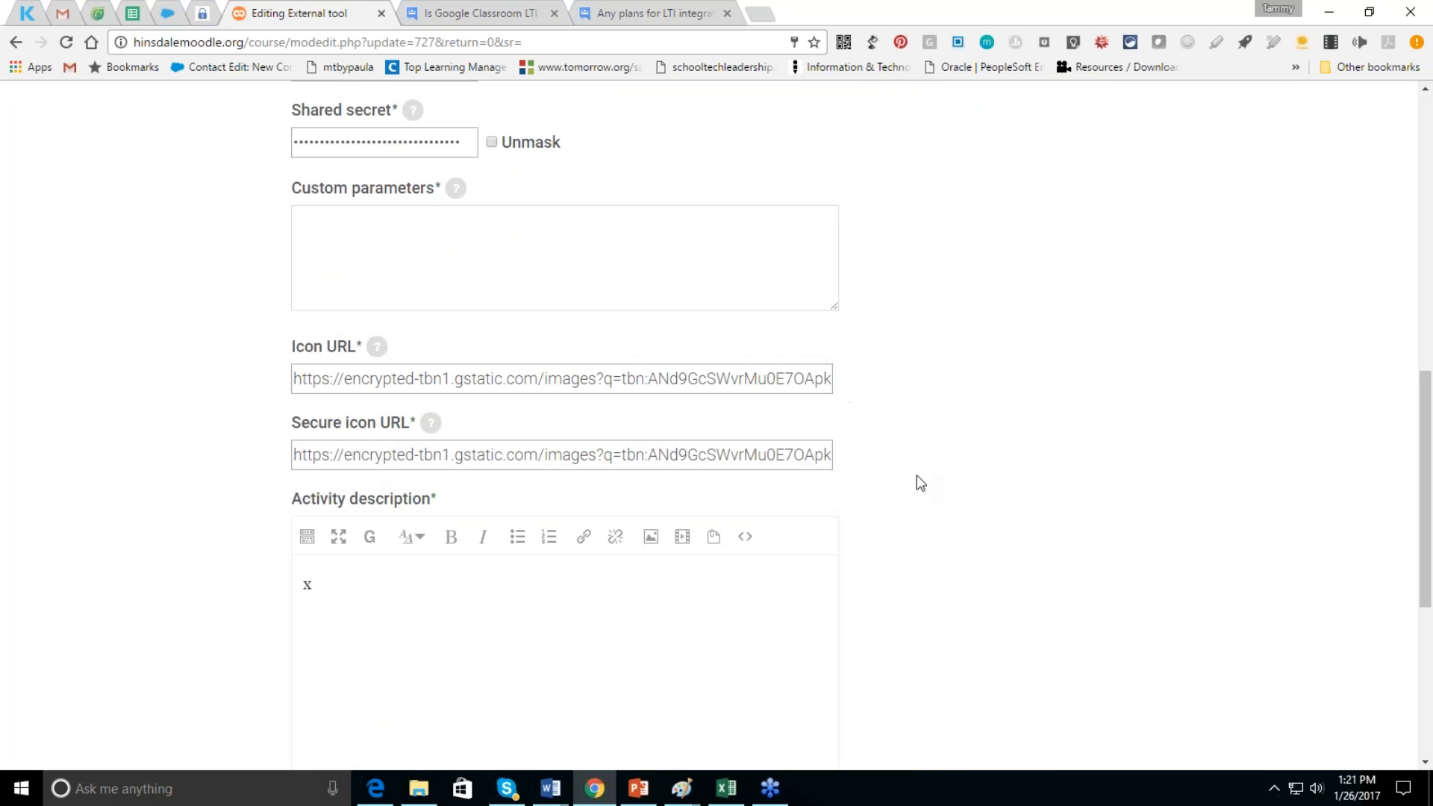
pyautogui.moveTo(1423, 515); pyautogui.dragTo(1423, 638)
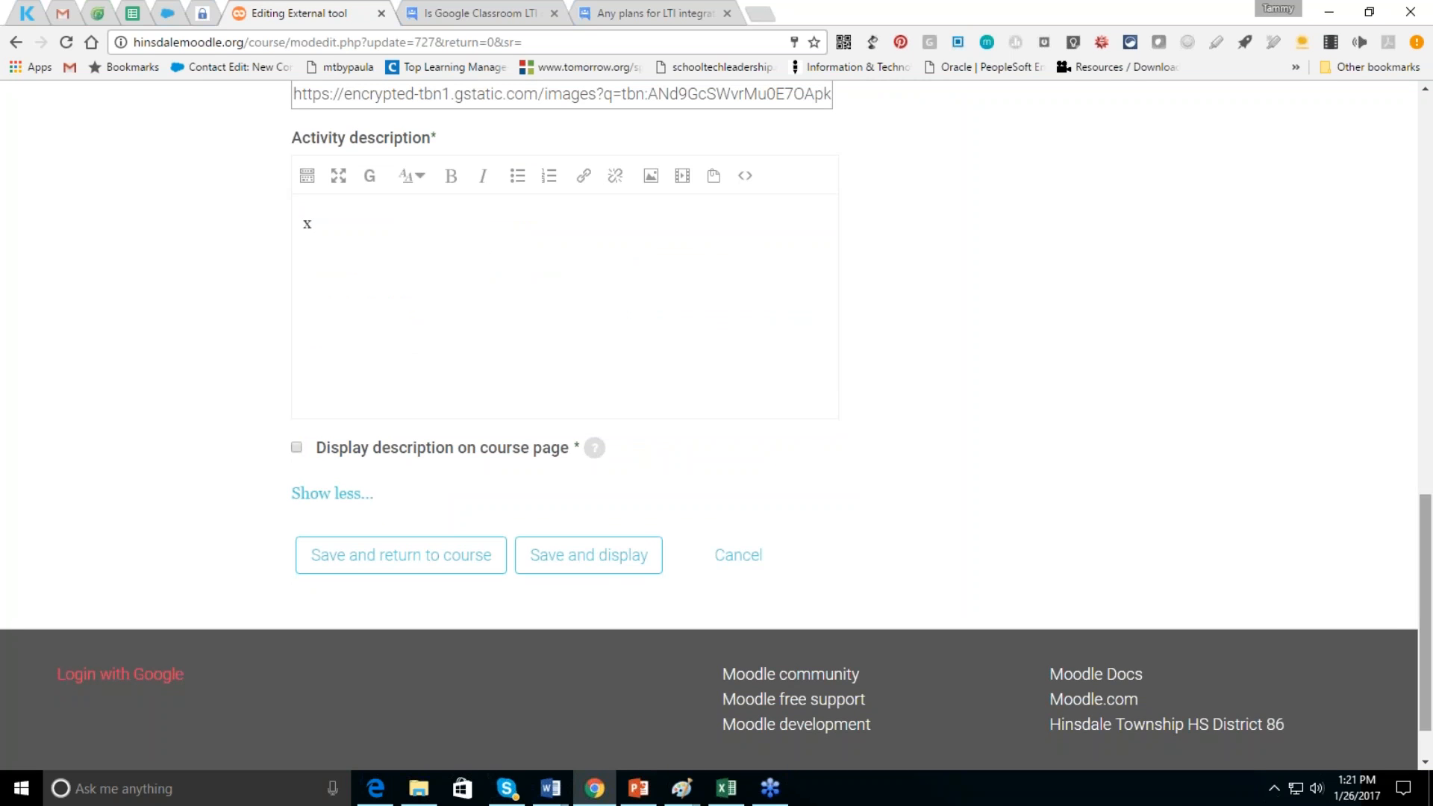
pyautogui.click(434, 572)
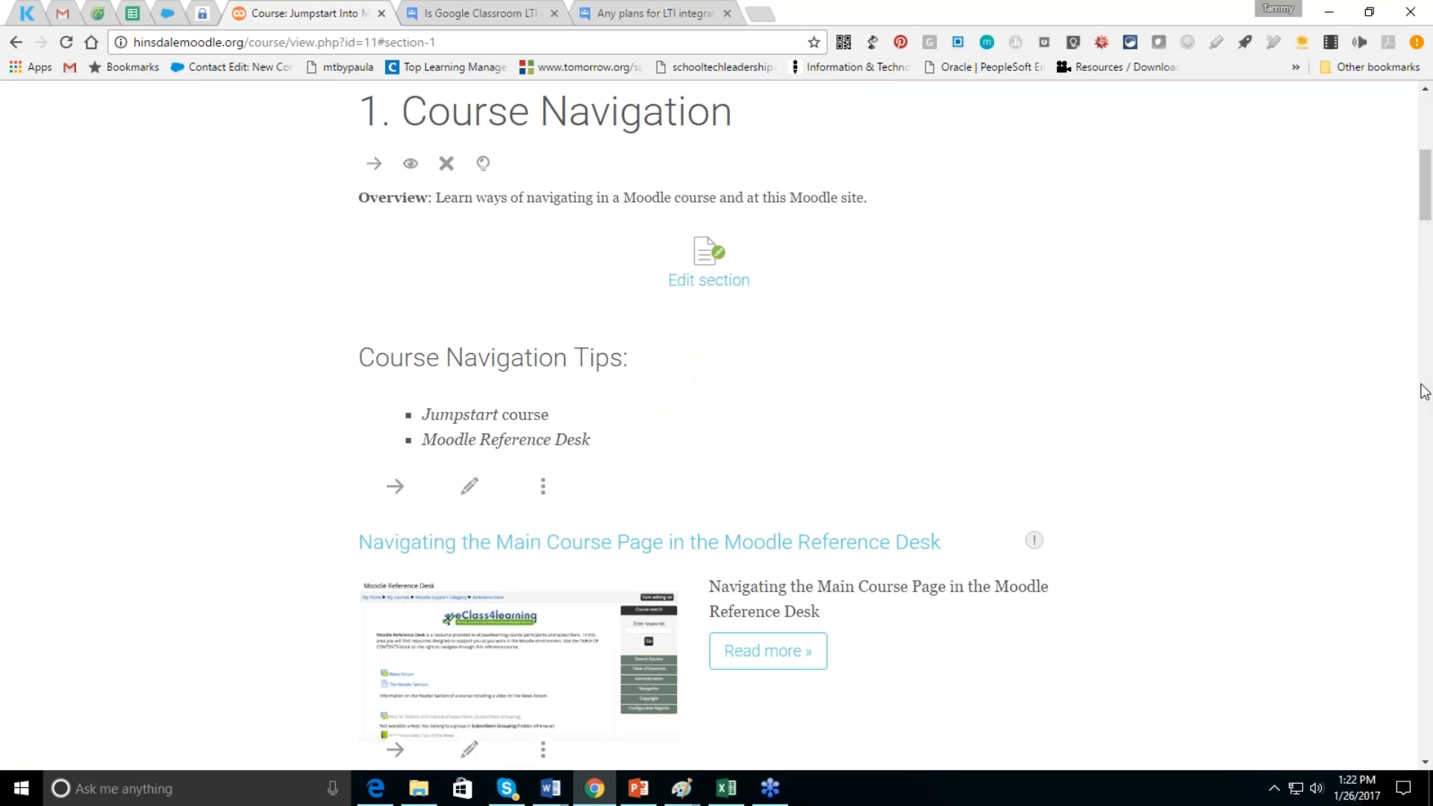
# - Start adding a new External tool activity to the Course Navigation section
pyautogui.click(1425, 392)
pyautogui.moveTo(1426, 392); pyautogui.dragTo(1425, 670)
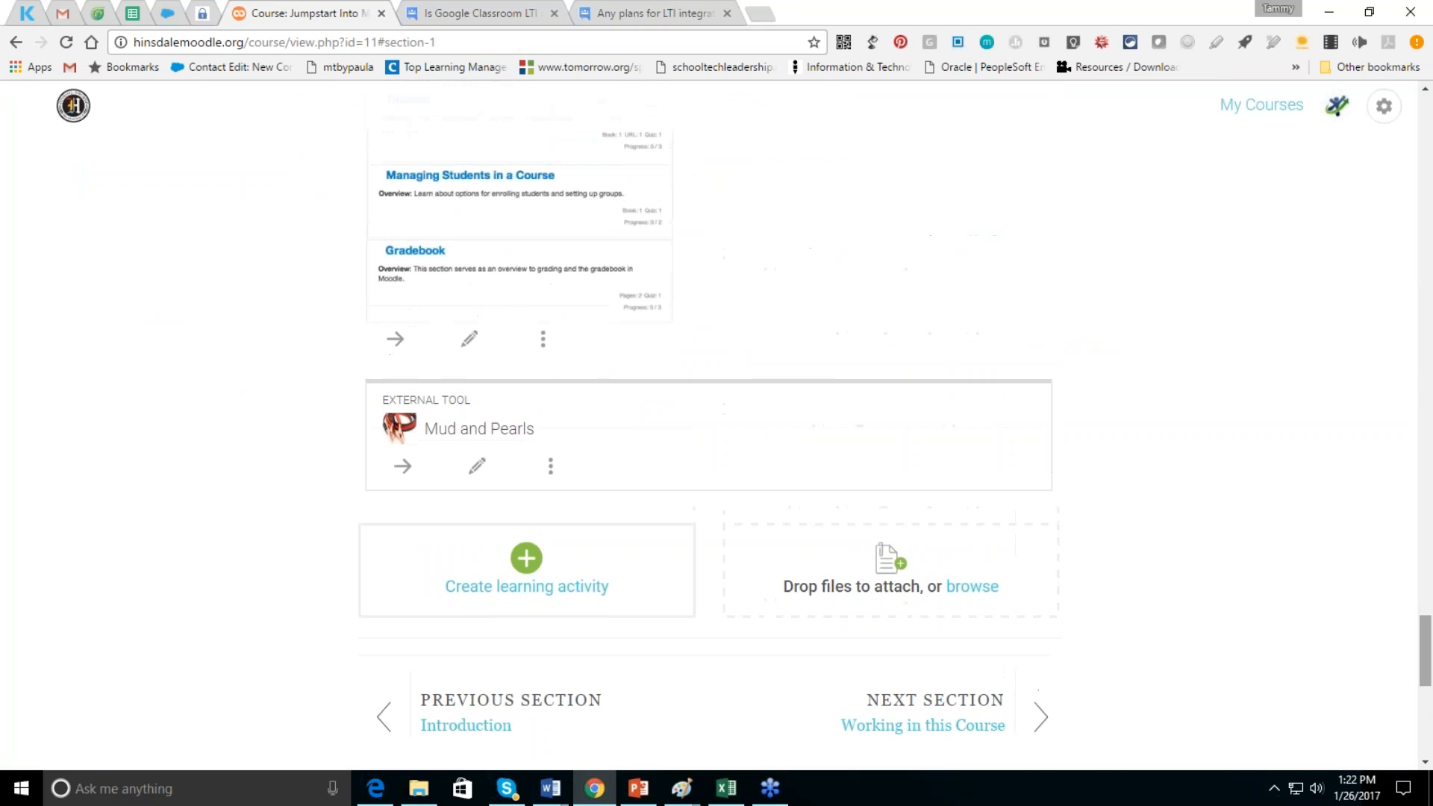
pyautogui.click(525, 571)
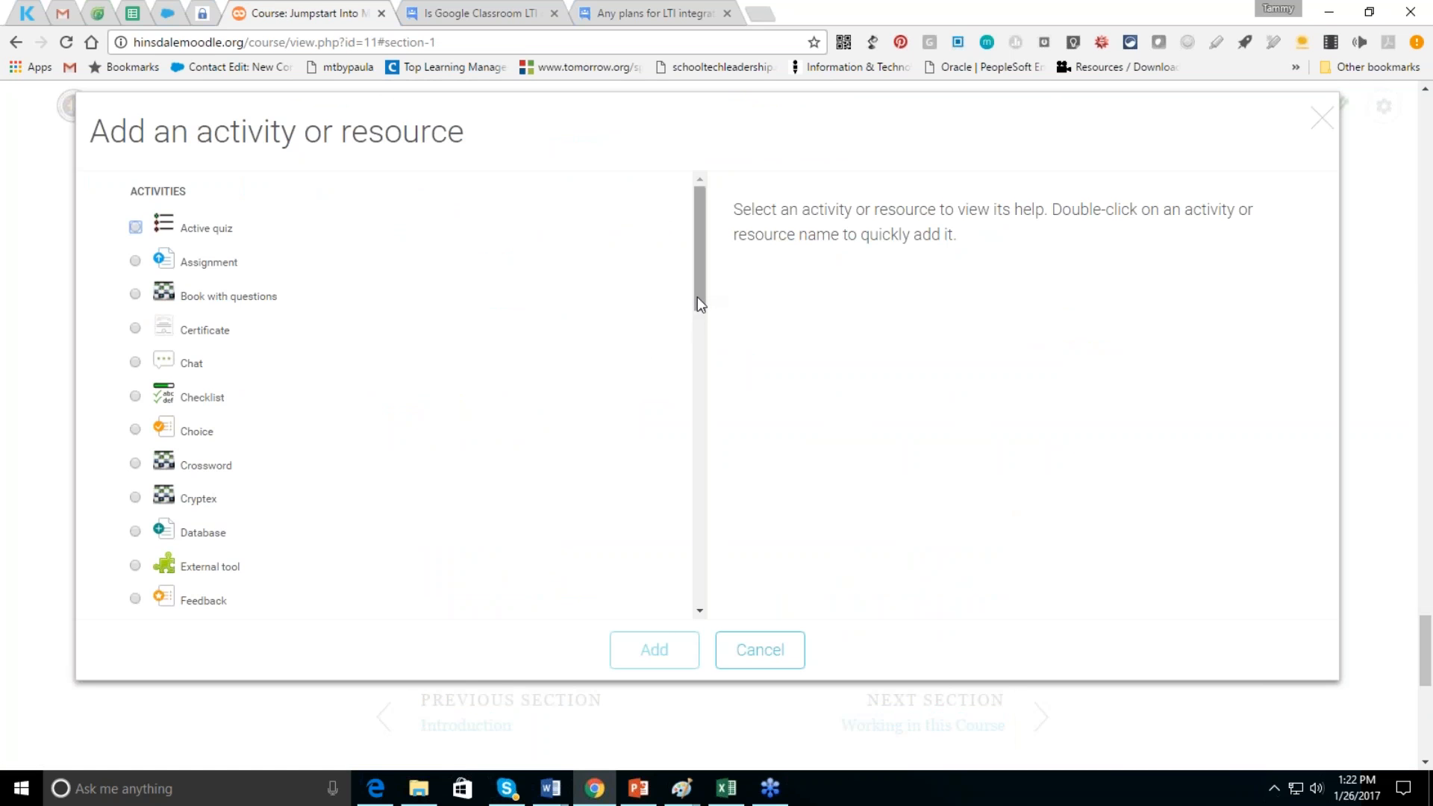
pyautogui.moveTo(698, 294); pyautogui.dragTo(744, 594)
pyautogui.scroll(12, 701, 493)
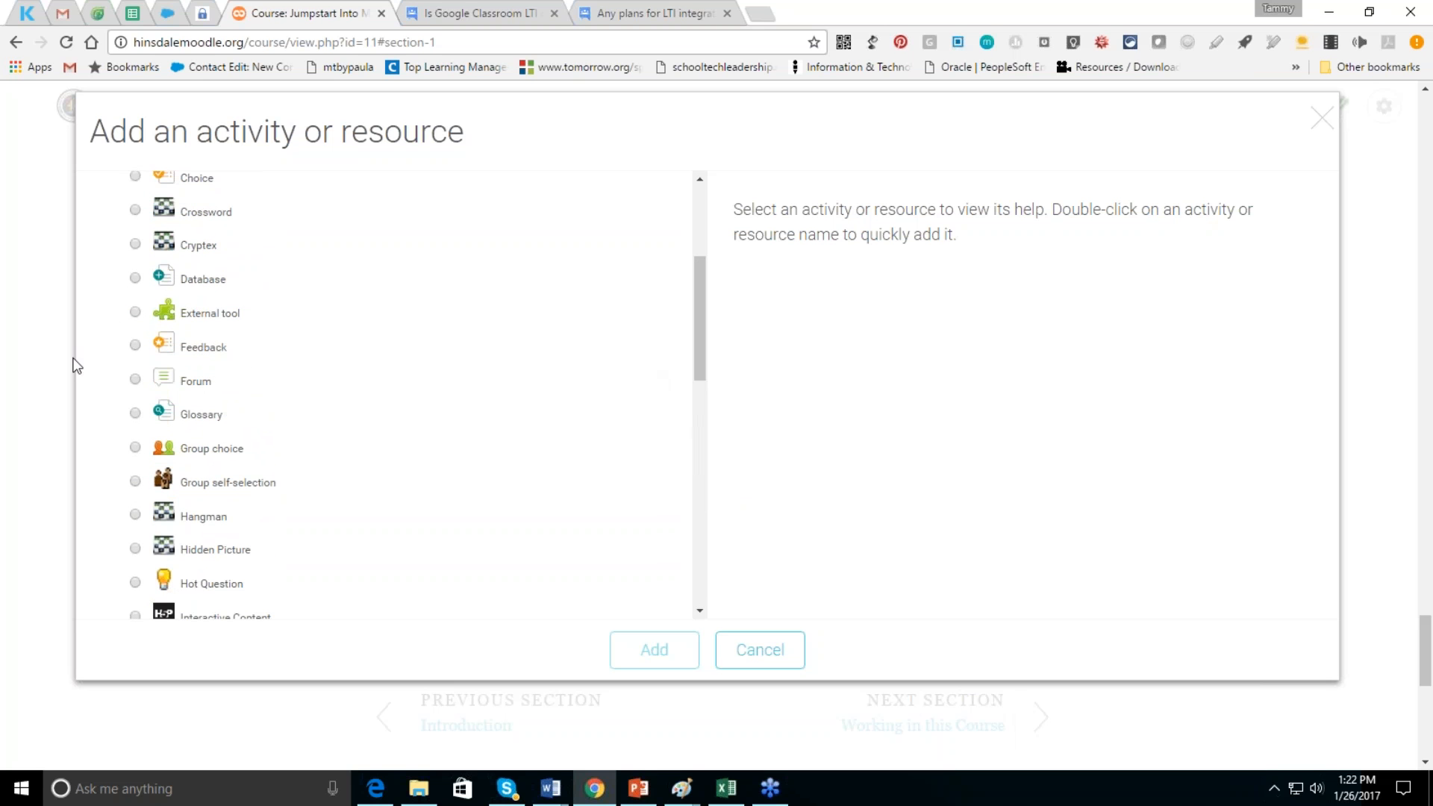
pyautogui.click(135, 312)
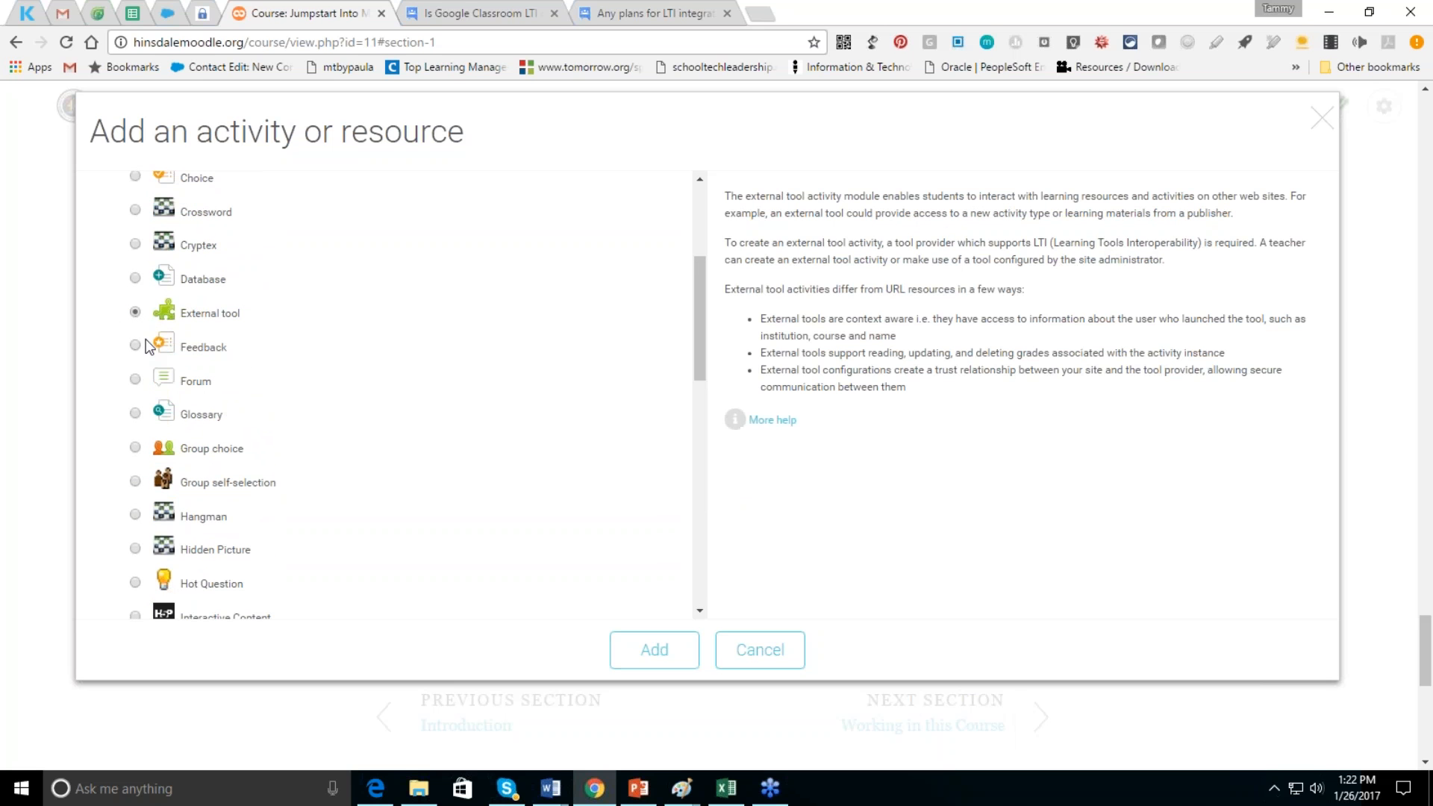
pyautogui.click(619, 650)
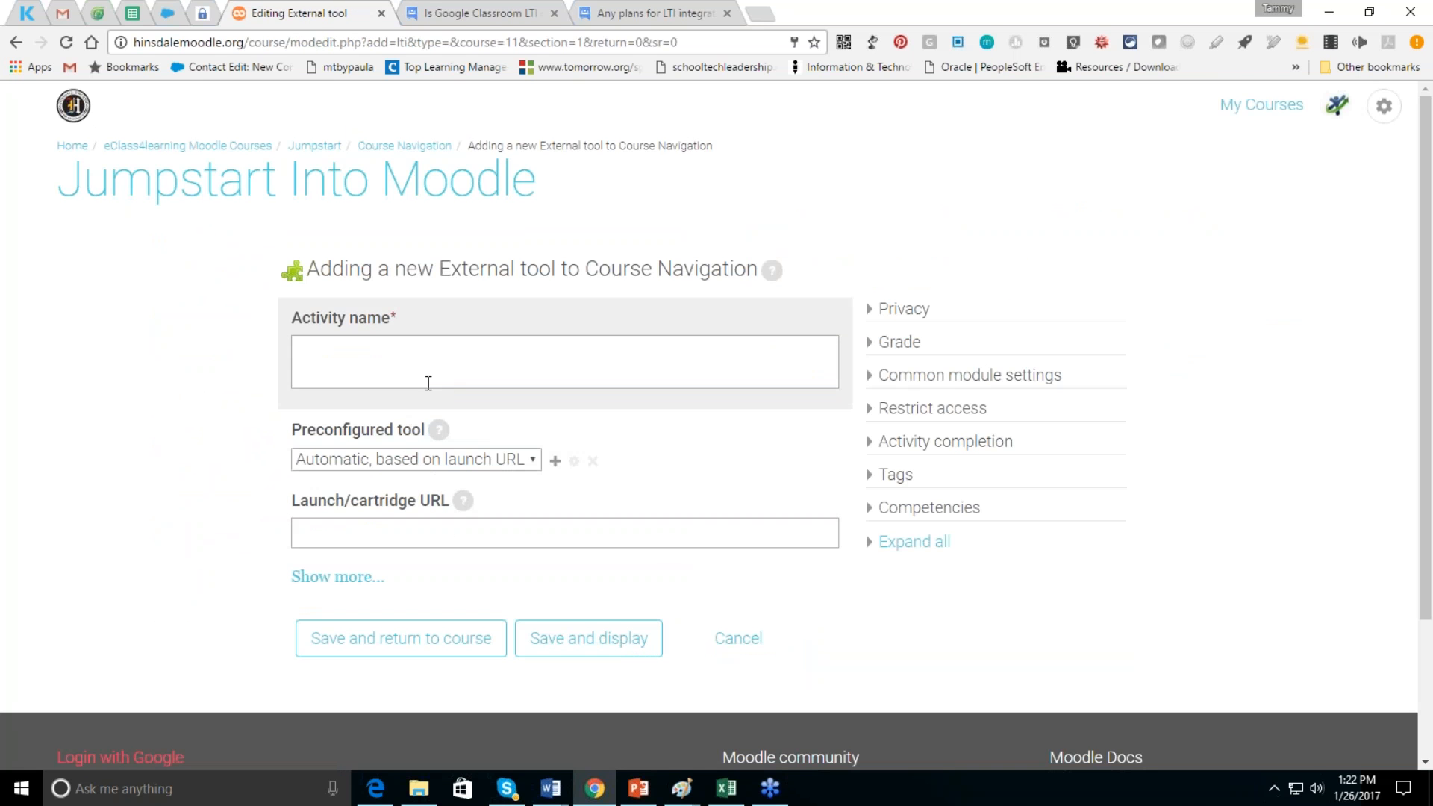
# - Show the new external tool's additional settings and review the launch URL, consumer key, shared secret and icon fields
pyautogui.click(335, 579)
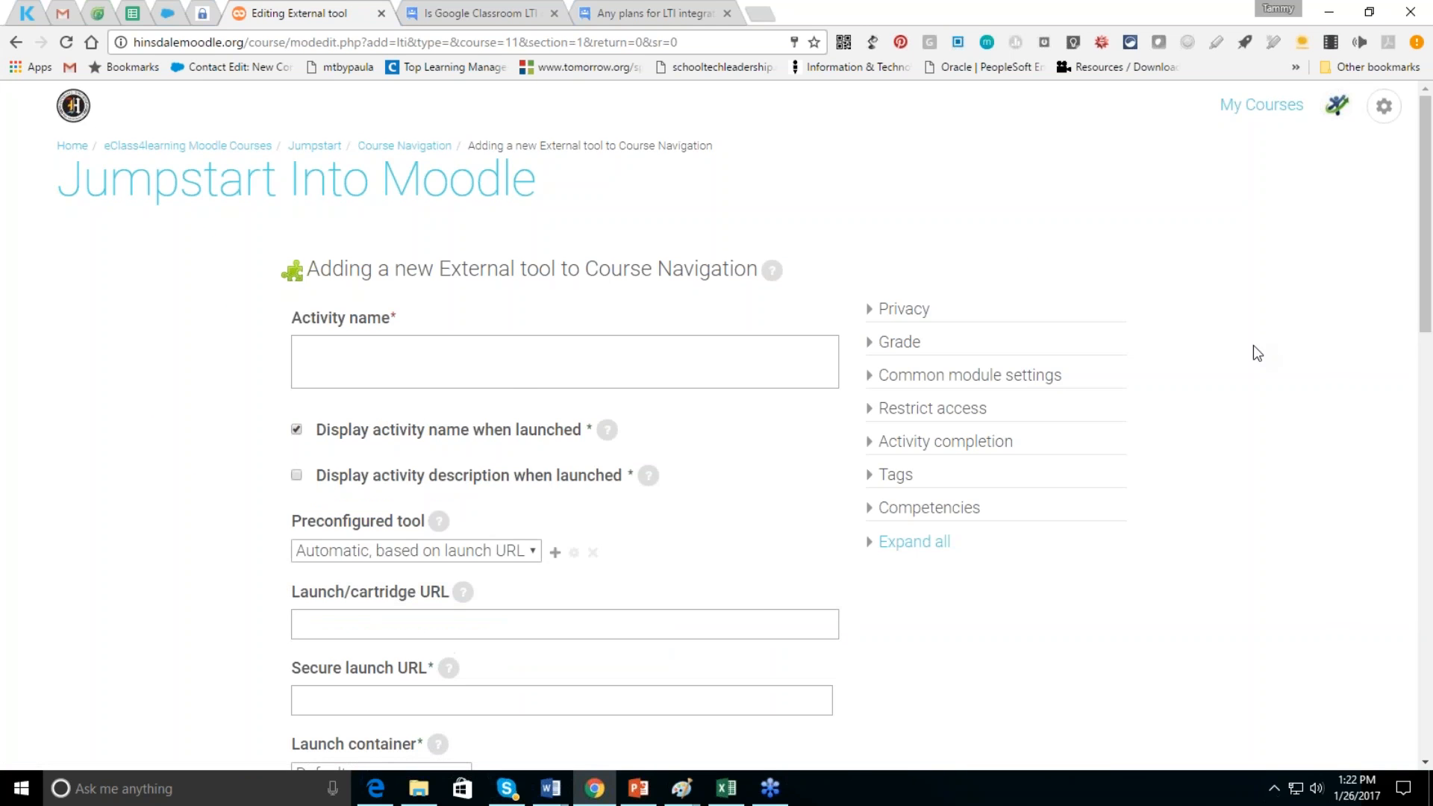
pyautogui.moveTo(1426, 319); pyautogui.dragTo(1416, 466)
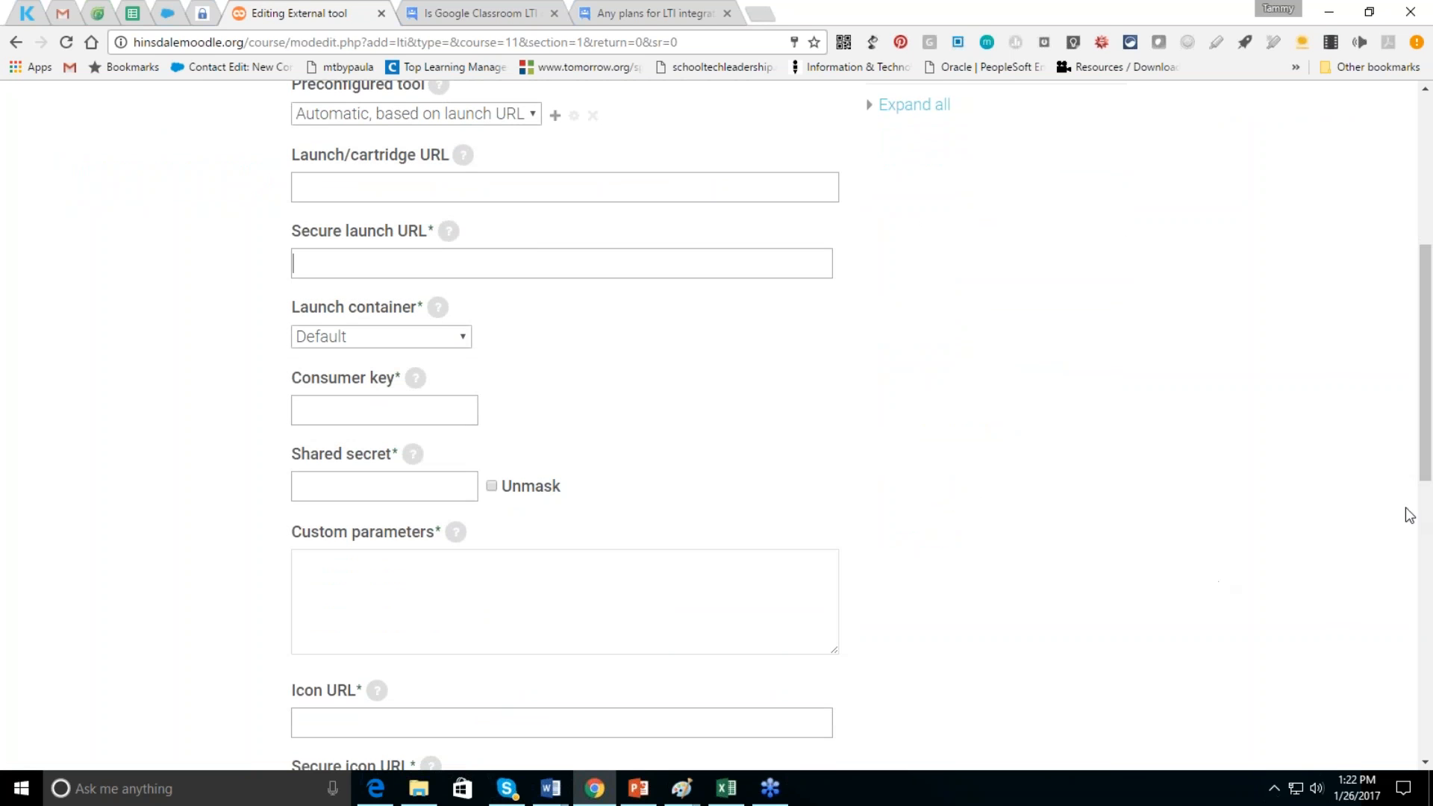
pyautogui.moveTo(1424, 467); pyautogui.dragTo(1424, 495)
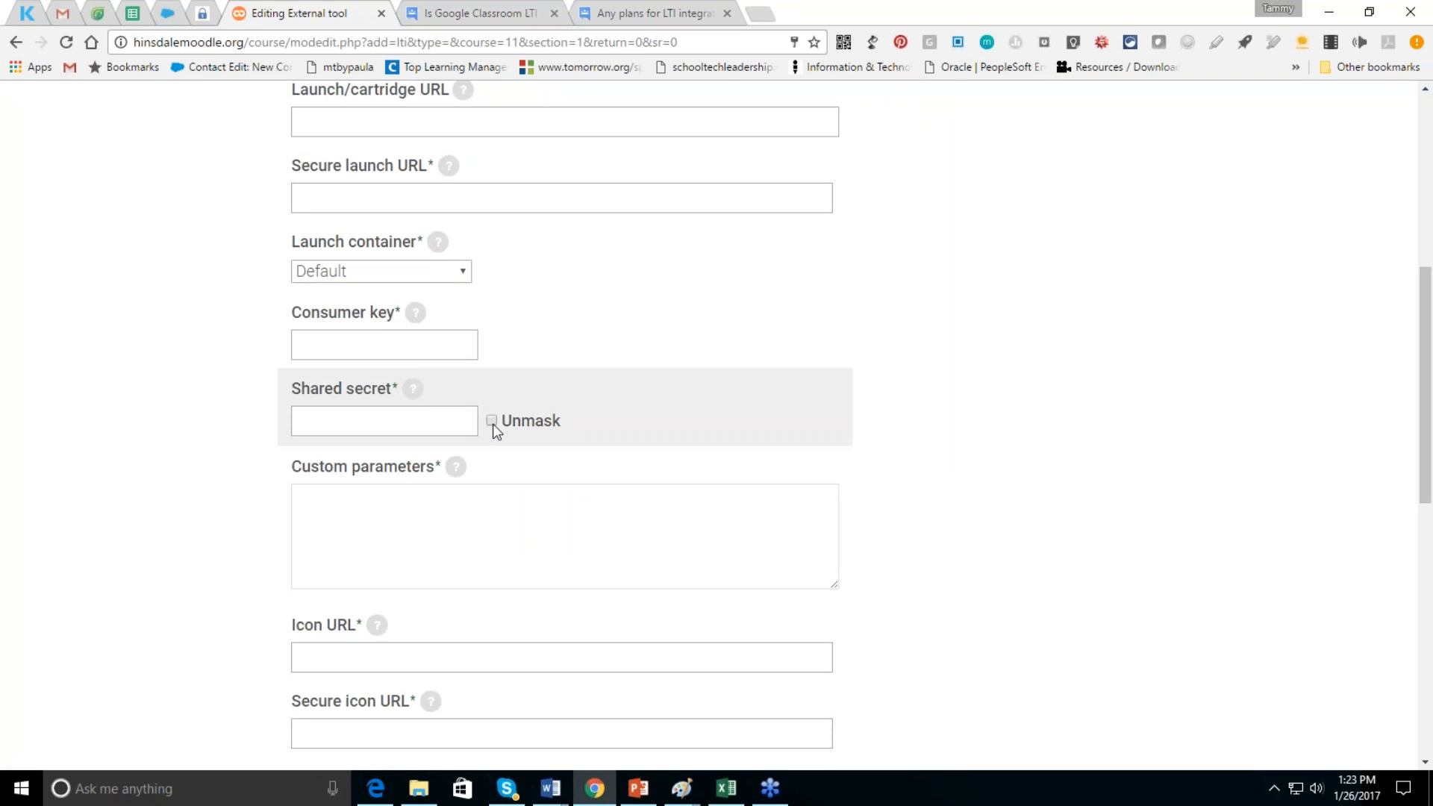
pyautogui.click(378, 340)
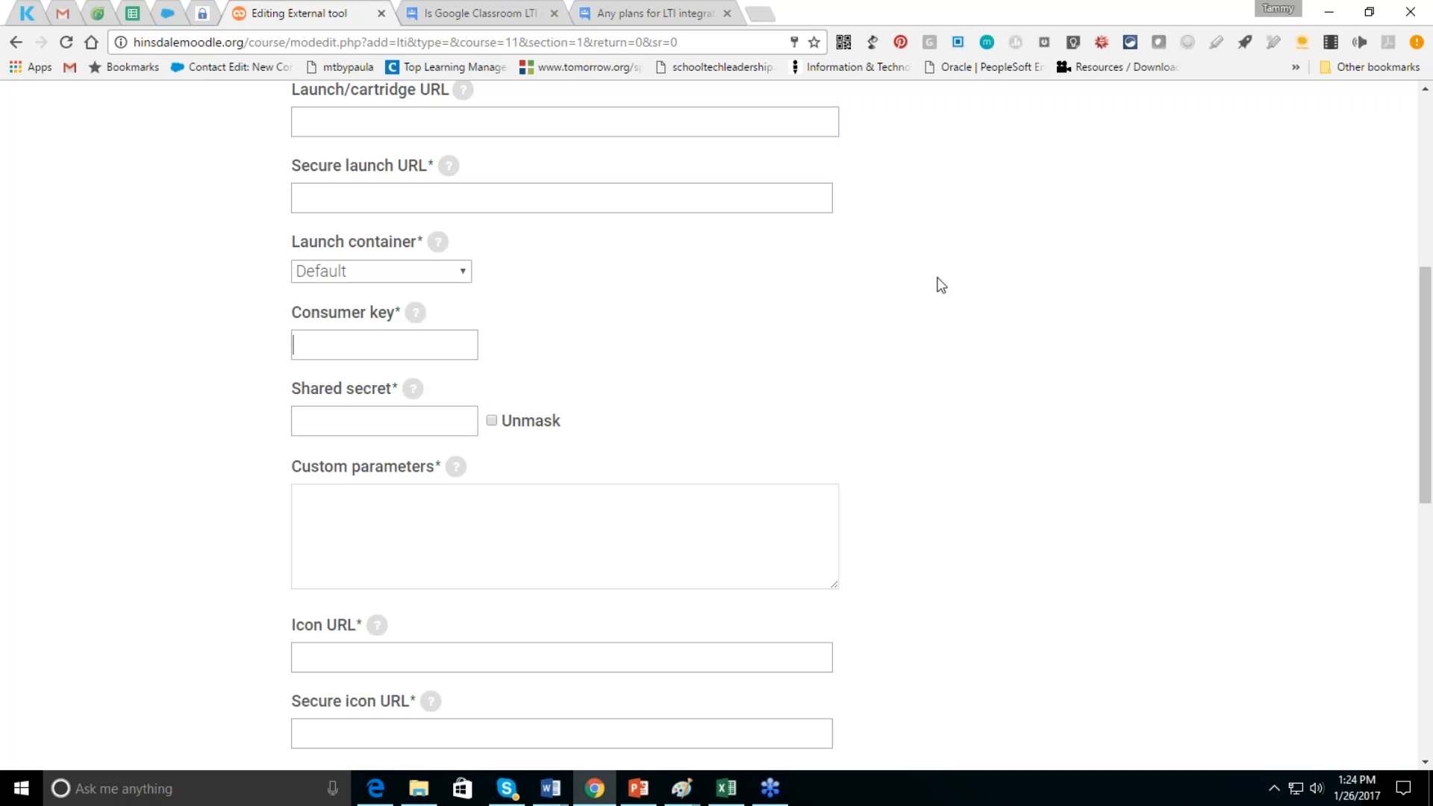
pyautogui.moveTo(1420, 408); pyautogui.dragTo(1408, 202)
pyautogui.hotkey('alt', 'Tab')
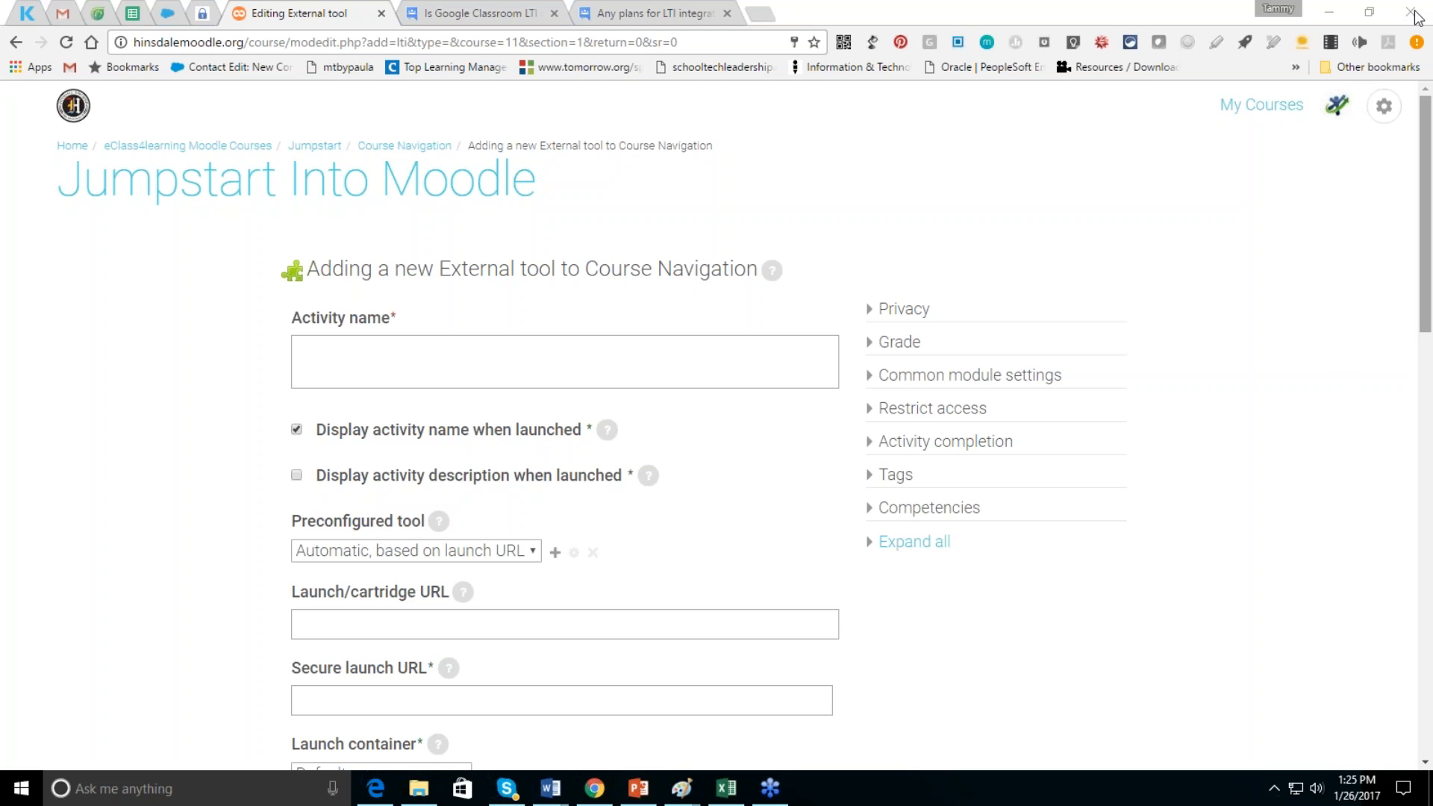
pyautogui.click(760, 13)
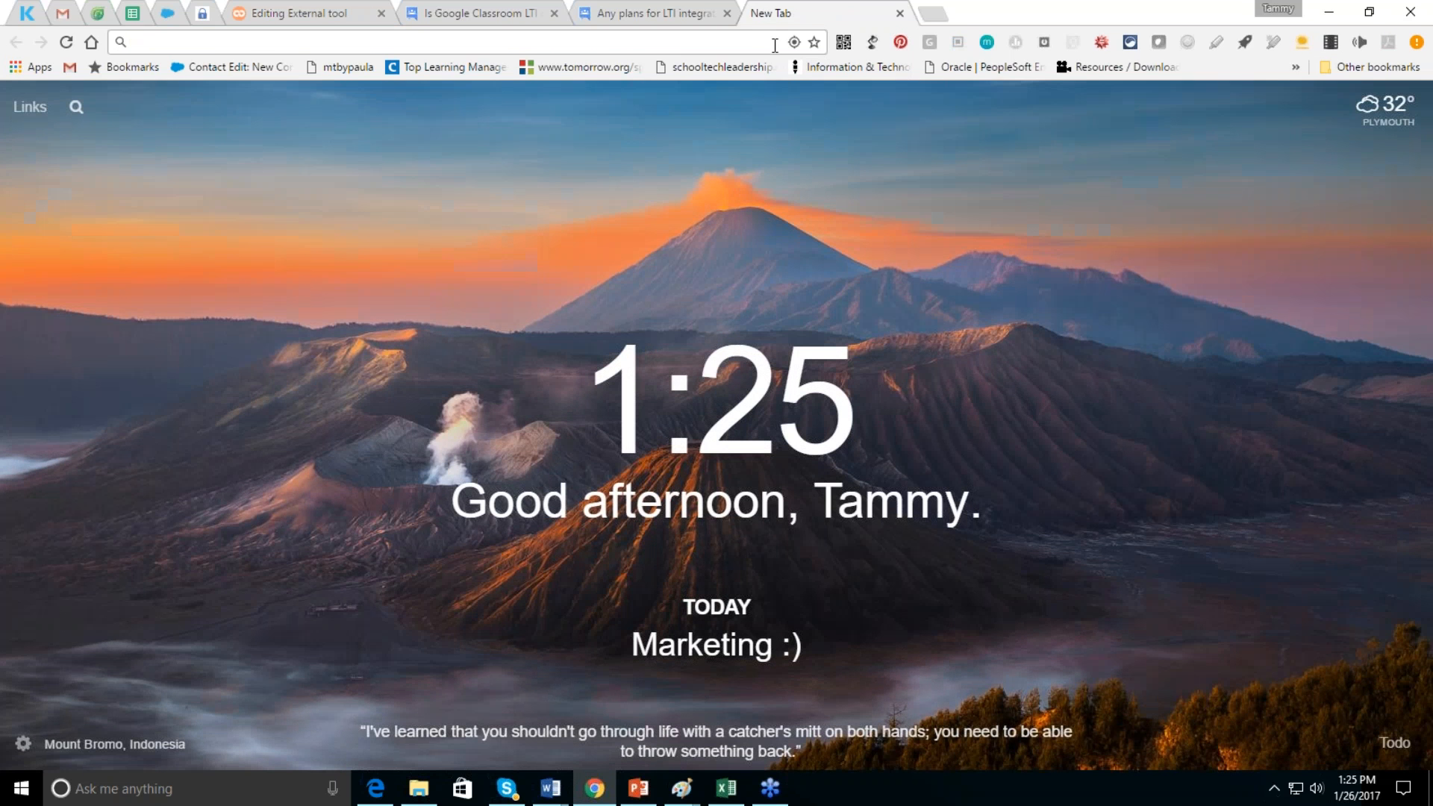
pyautogui.write('www.e')
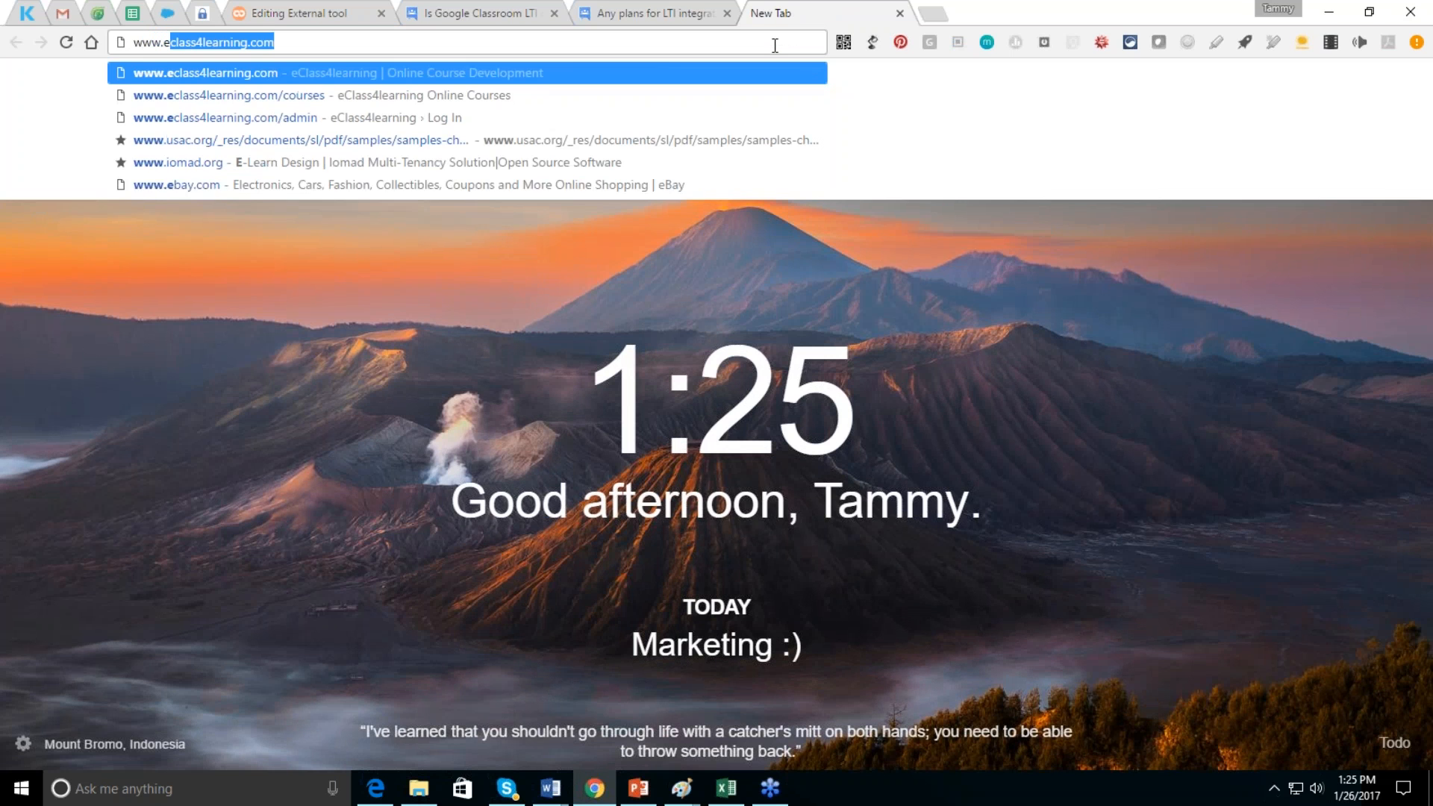
pyautogui.press('Return')
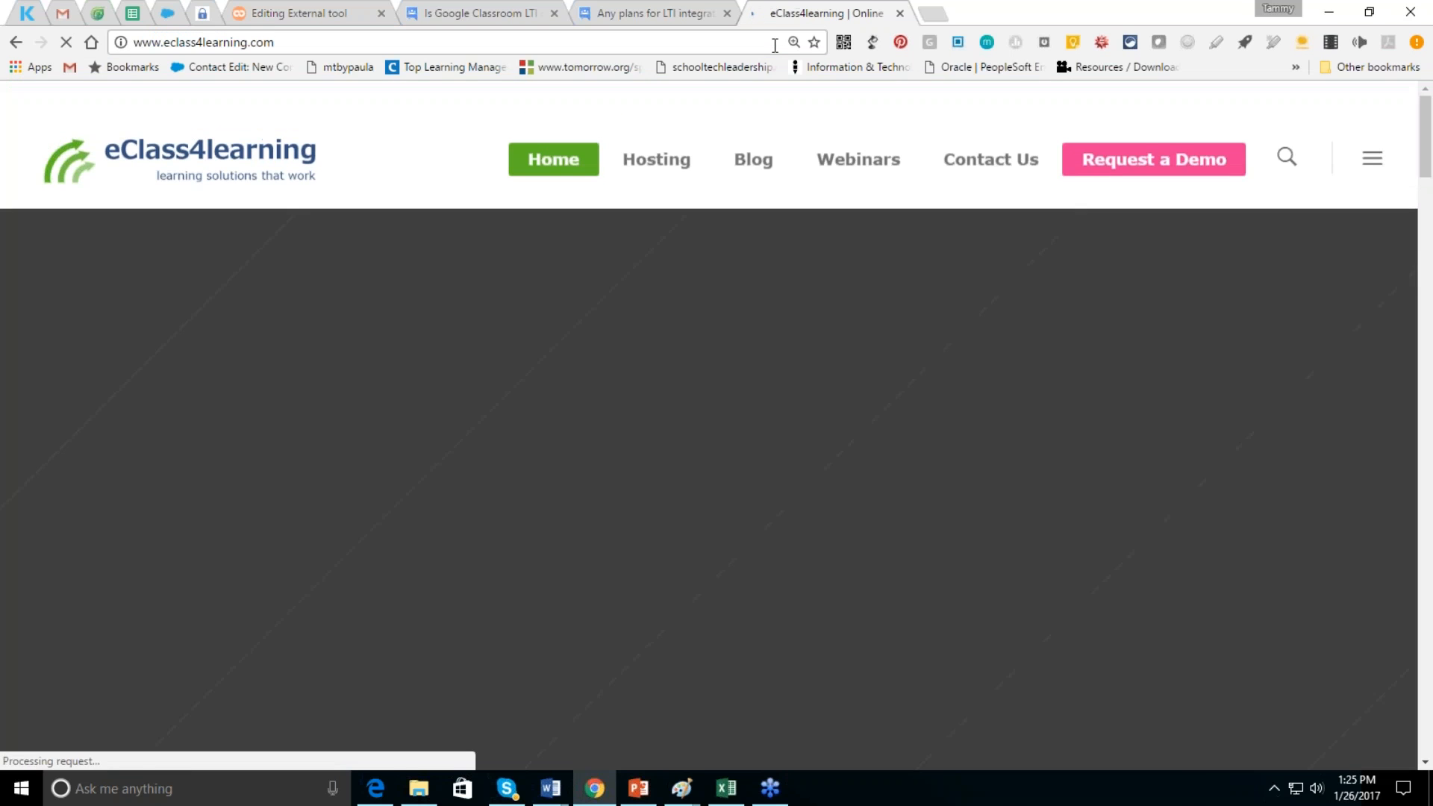
pyautogui.click(882, 163)
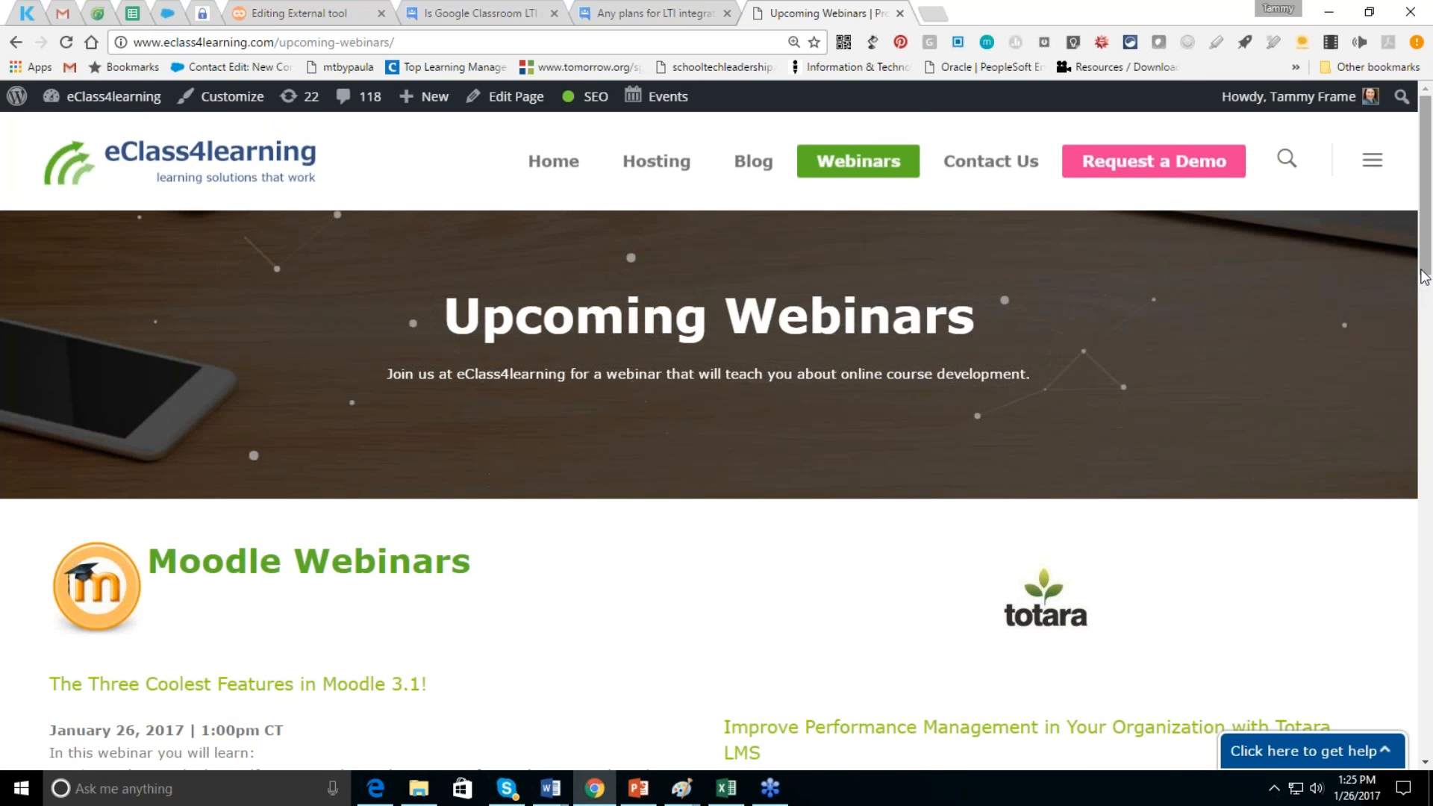
pyautogui.scroll(-7, 1388, 404)
pyautogui.scroll(-1, 1391, 412)
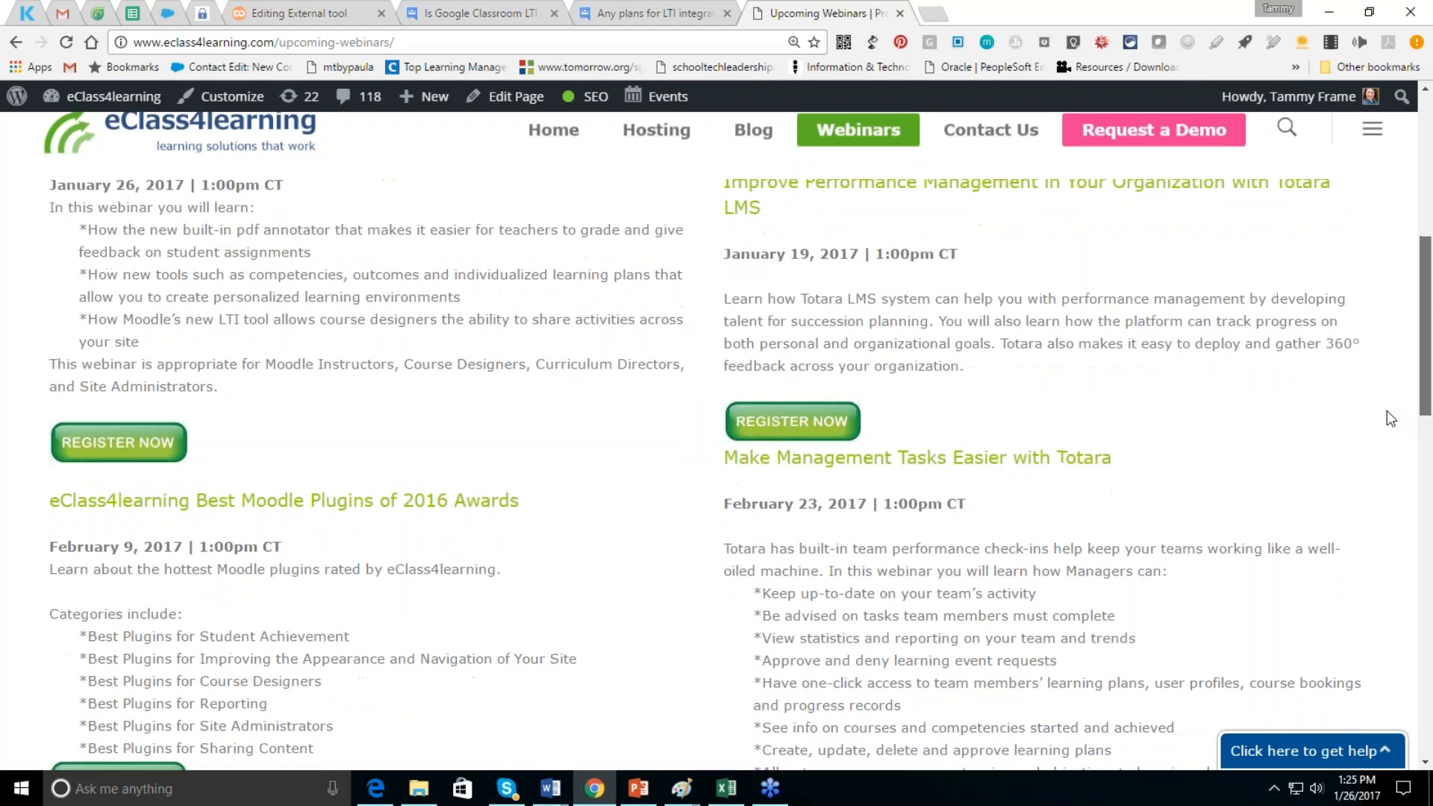
pyautogui.scroll(-2, 1389, 415)
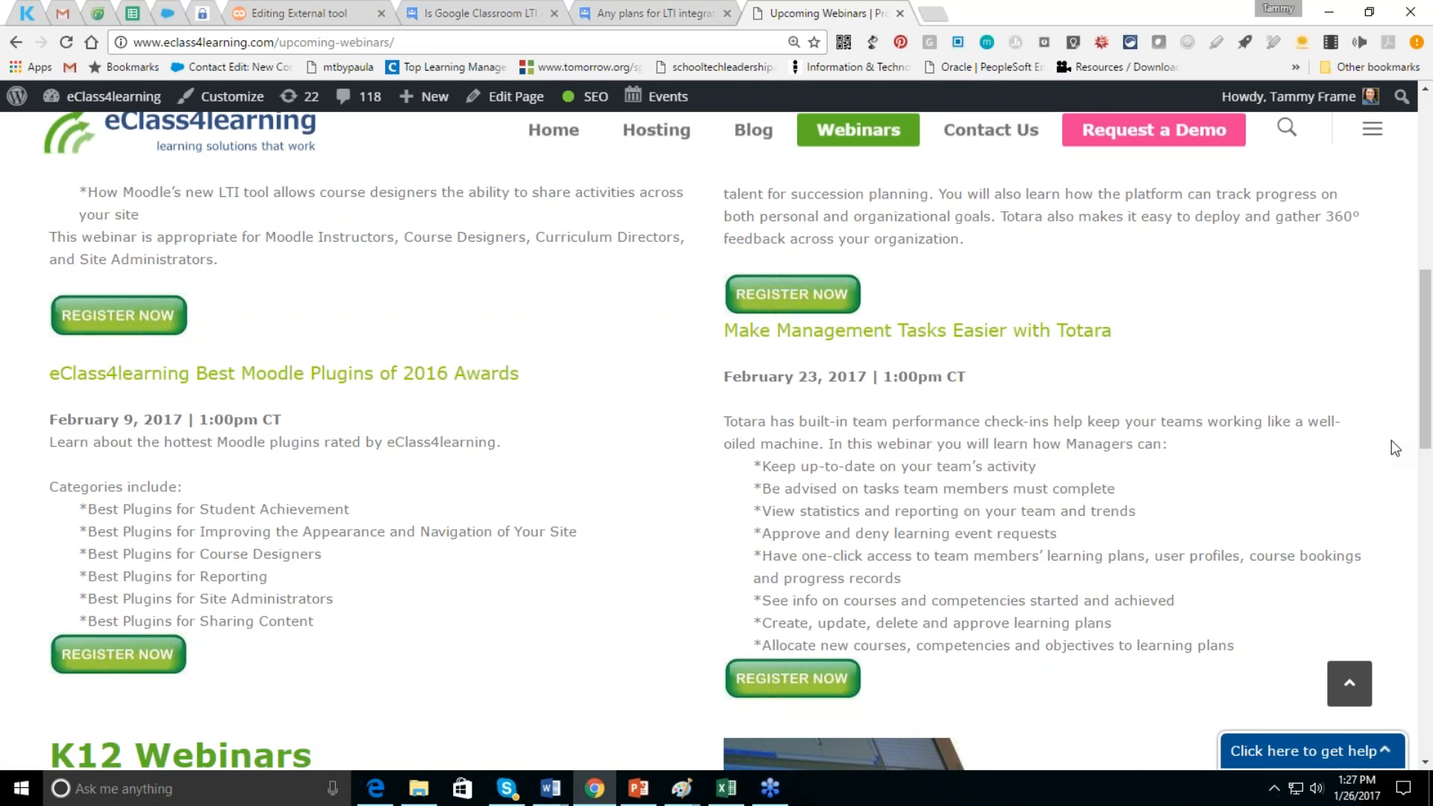
pyautogui.click(1417, 43)
pyautogui.click(1425, 10)
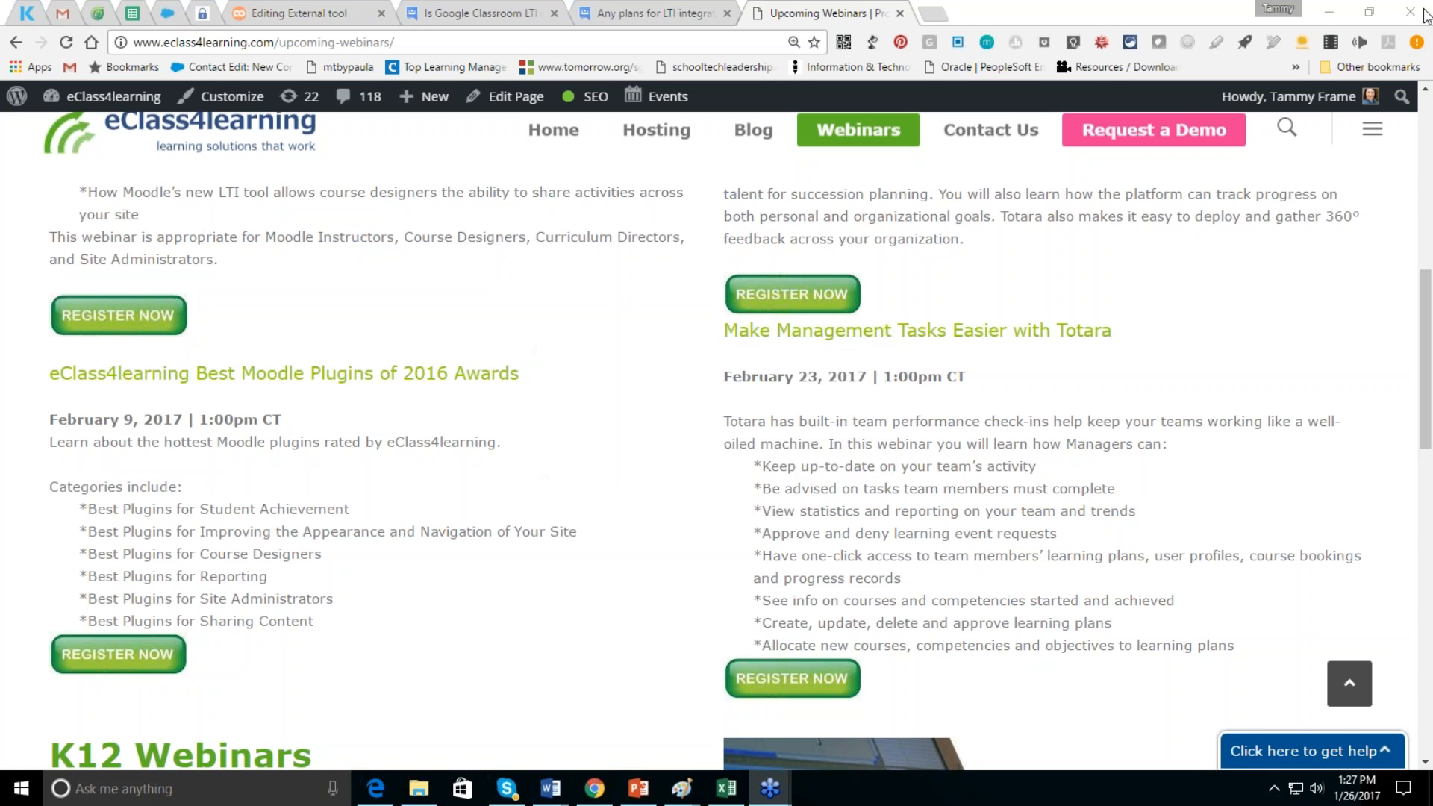